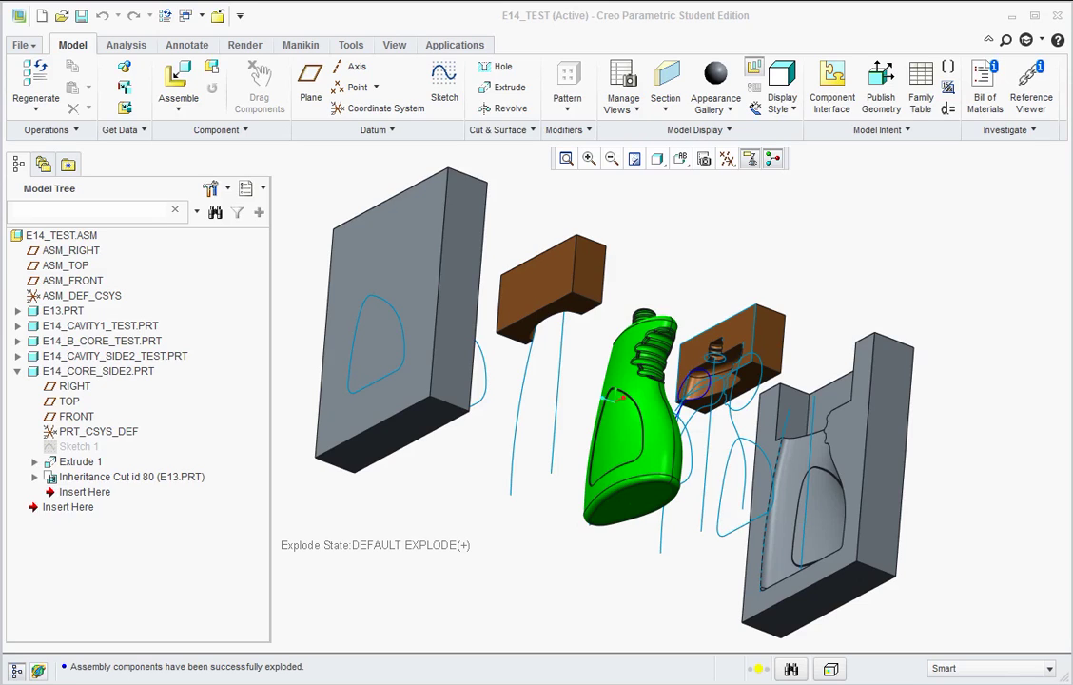
Orbit and zoom the exploded E14_TEST mold to inspect it from several angles
middle_click_drag(750, 237, 609, 406)
scroll(610, 406, "up", 2)
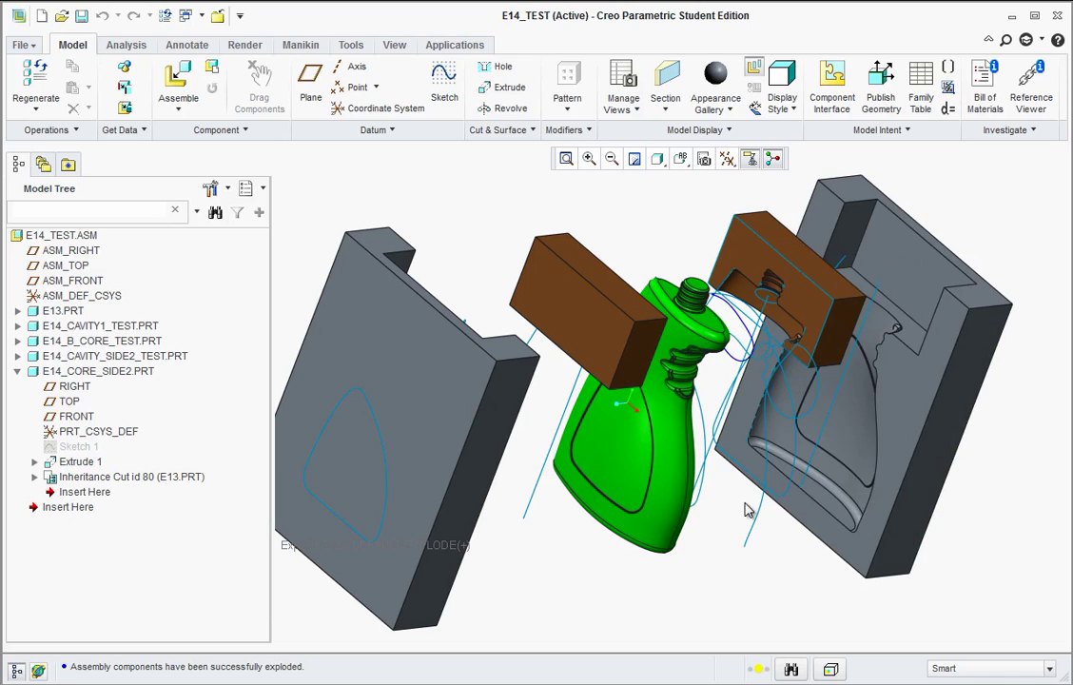
mouse_move(748, 503)
middle_mouse_down()
mouse_move(745, 447)
mouse_move(756, 492)
mouse_move(766, 471)
middle_mouse_up()
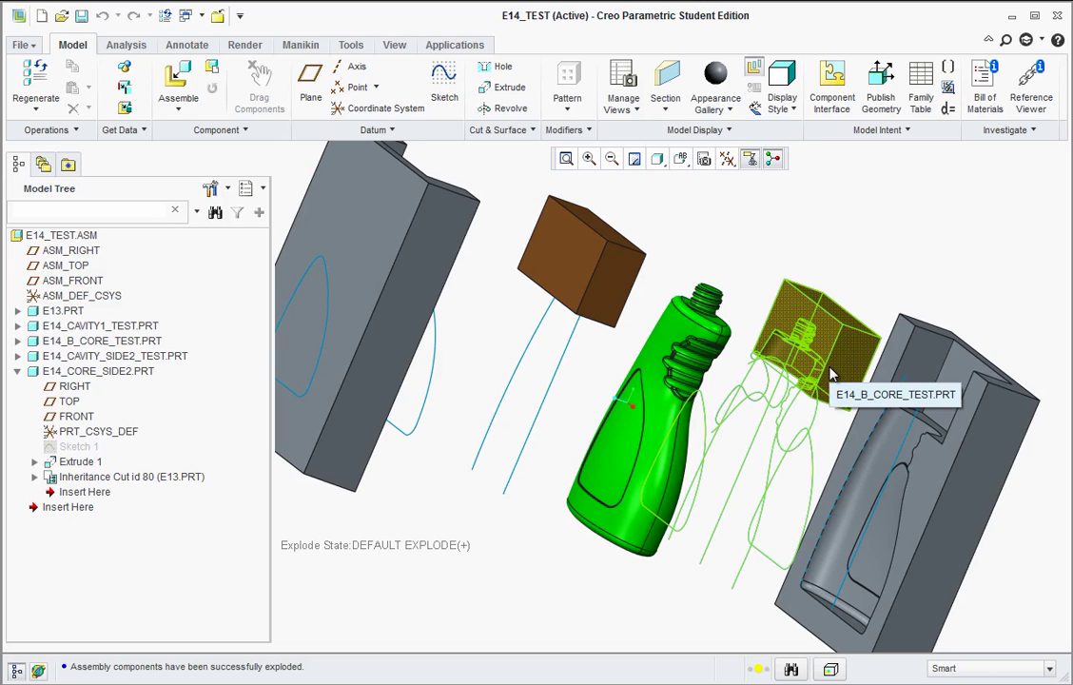
middle_click_drag(808, 354, 718, 293)
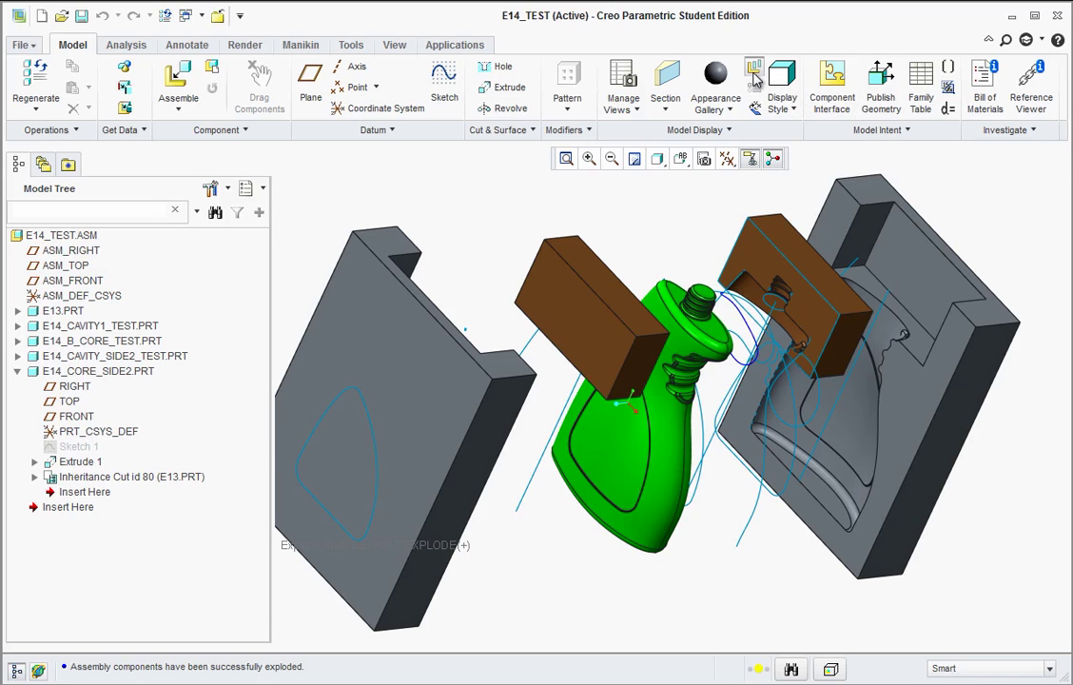
Toggle Exploded View until the E14_TEST mold is collapsed into its closed state
left_click(751, 75)
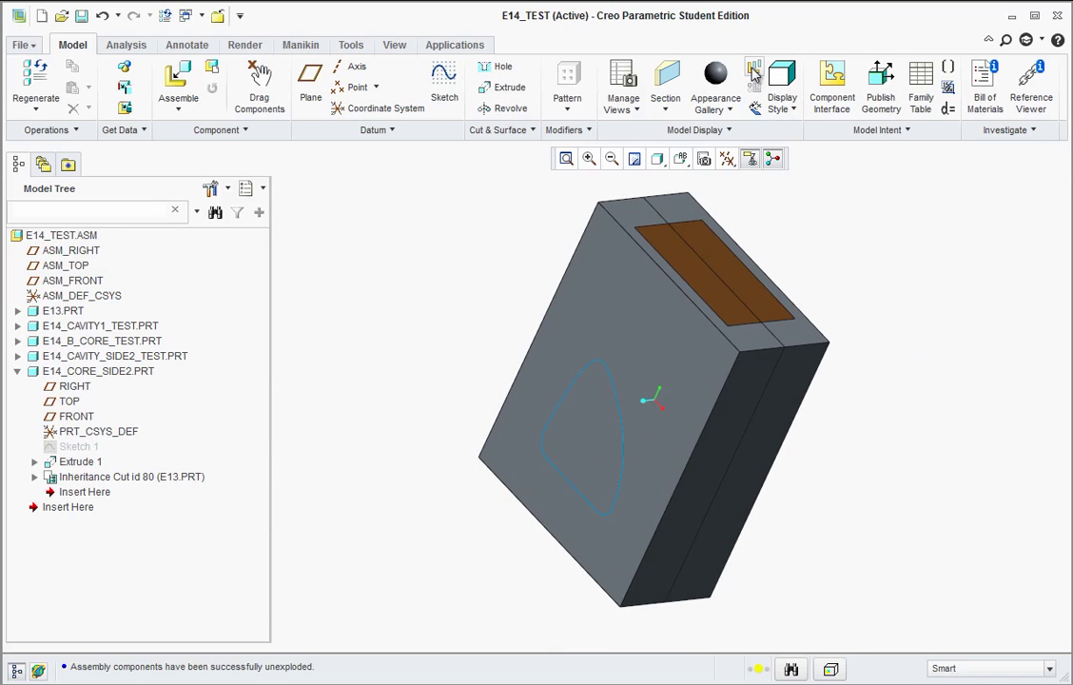
left_click(752, 71)
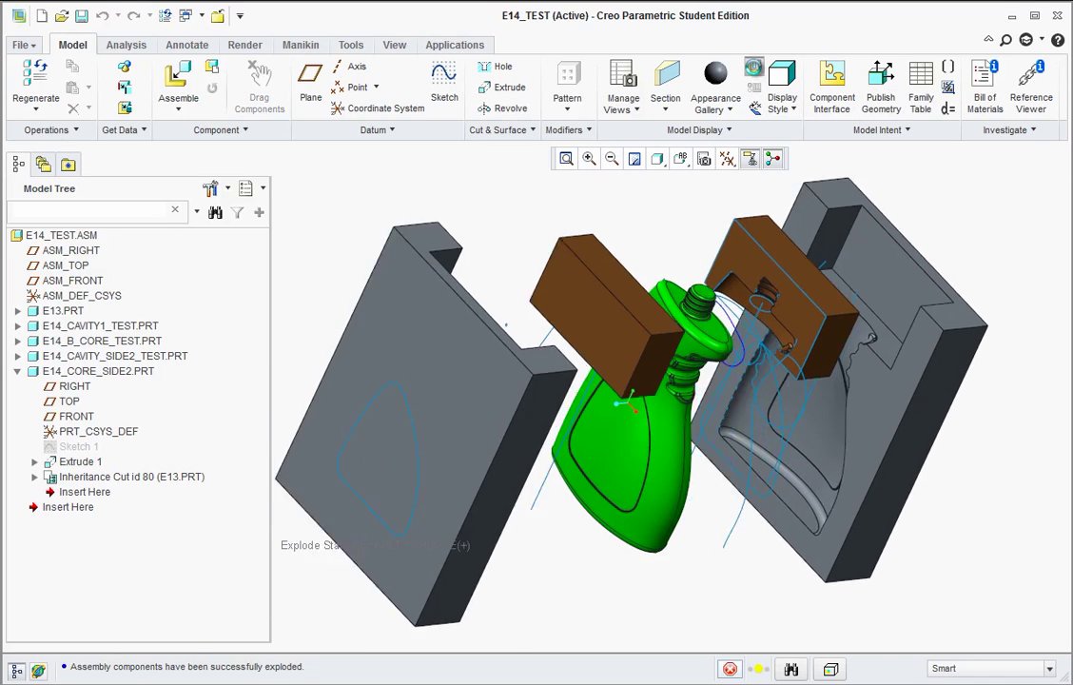
left_click(752, 70)
left_click(752, 68)
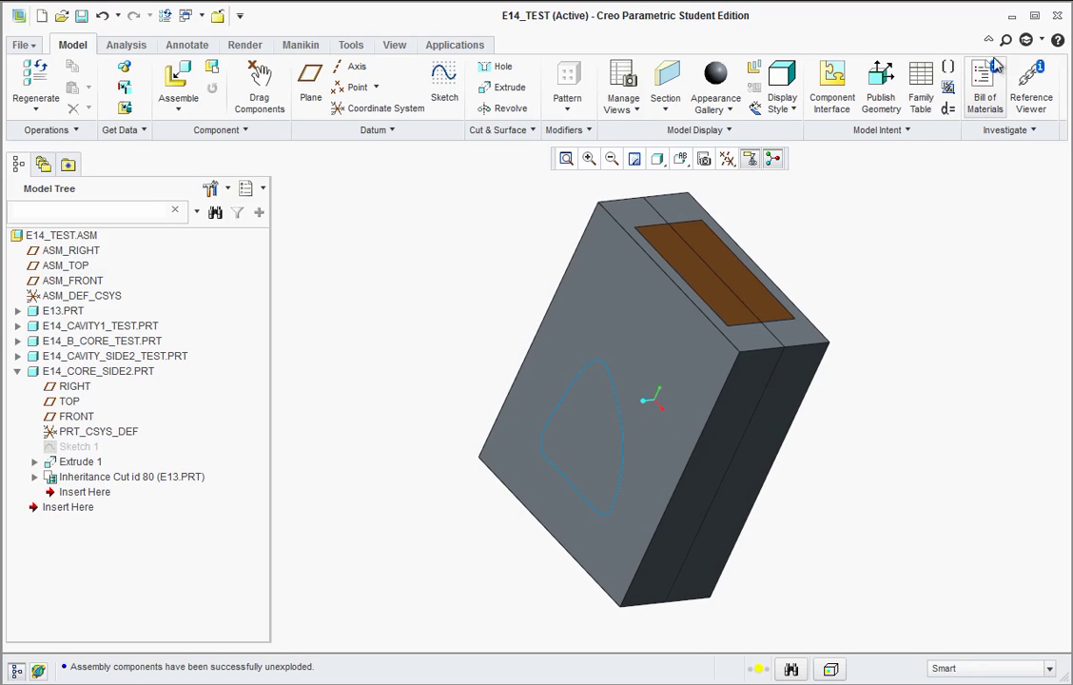
Create a new assembly file named E14_MOLD with the default template
left_click(21, 47)
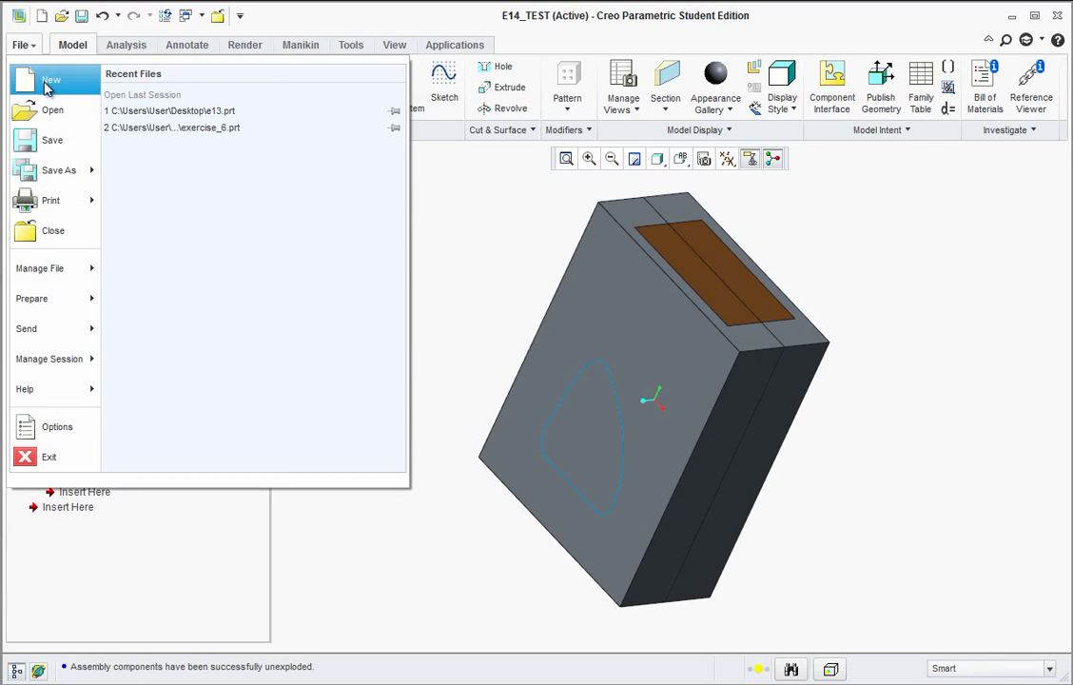
left_click(48, 80)
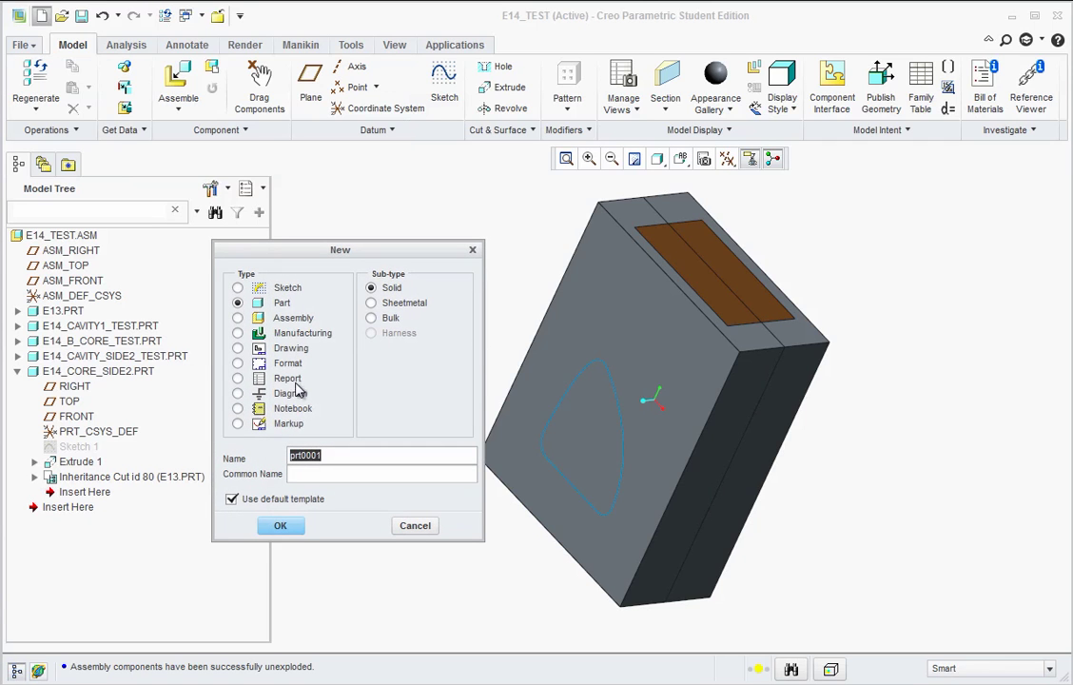
type("E14_MOLD")
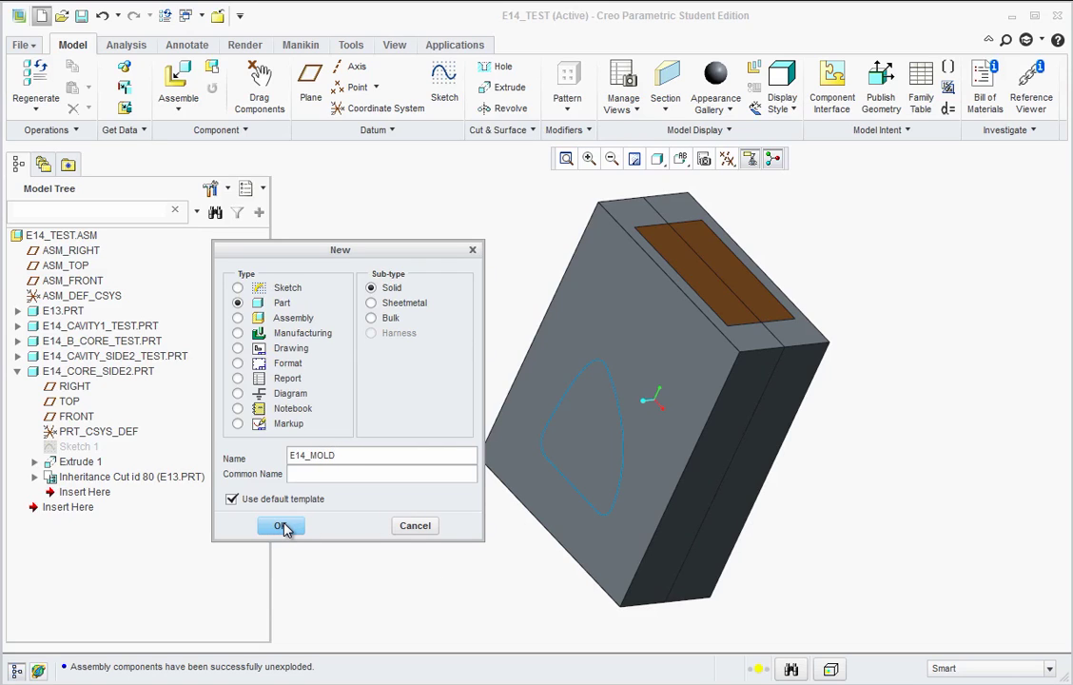
left_click(238, 317)
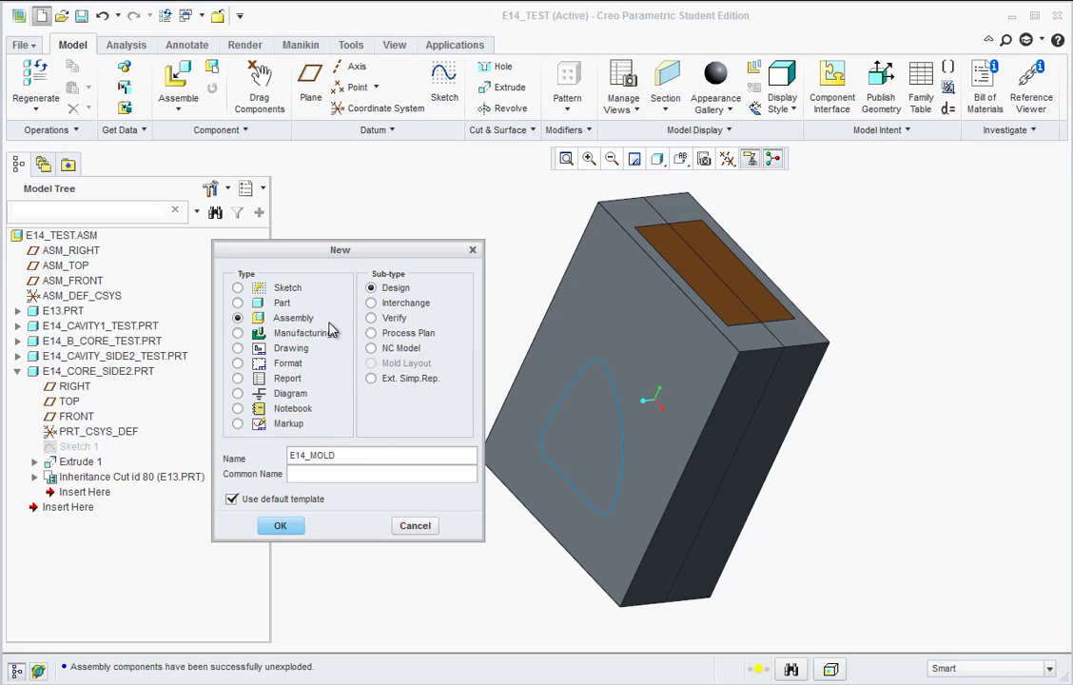
left_click(294, 528)
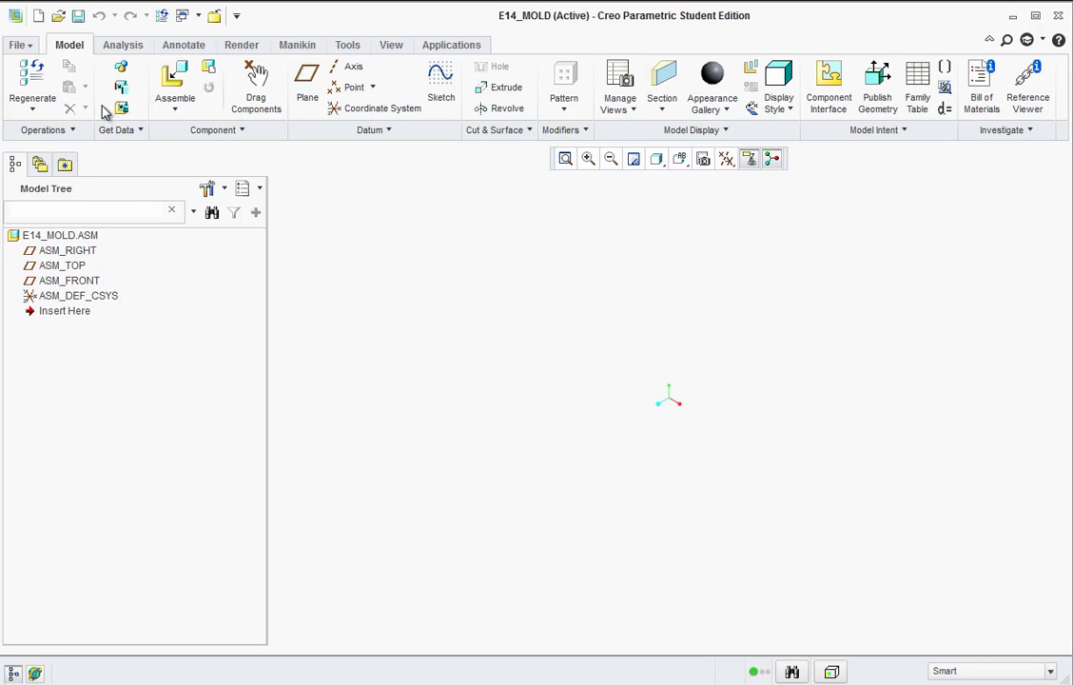
Assemble e13.prt into E14_MOLD using a Default placement constraint
left_click(177, 82)
left_click(195, 398)
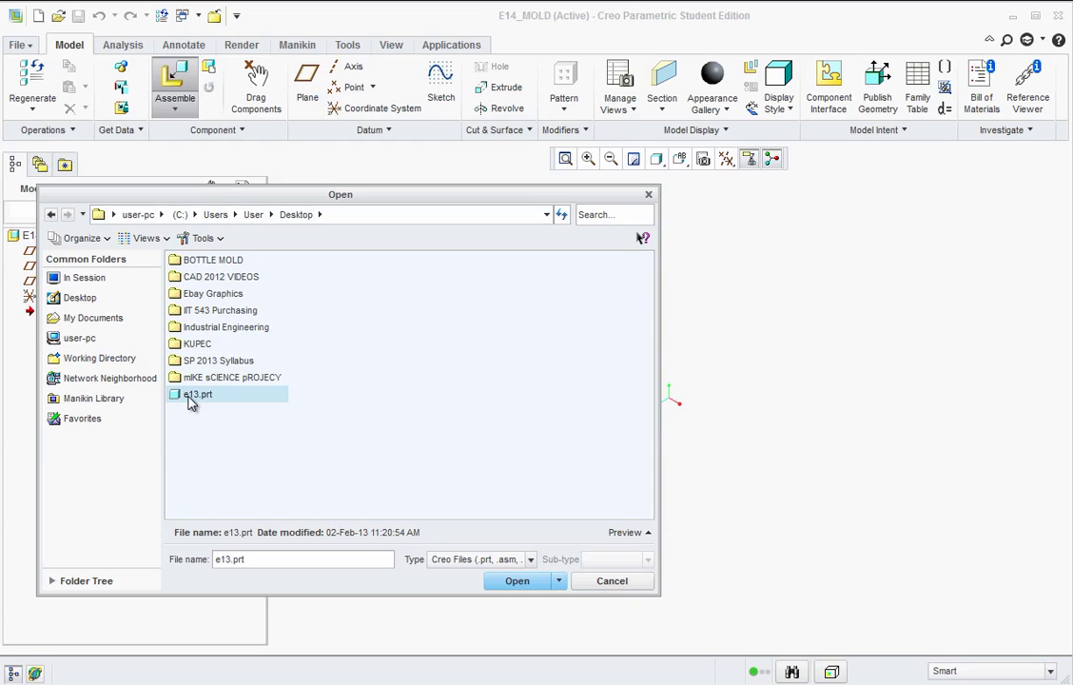
left_click(516, 582)
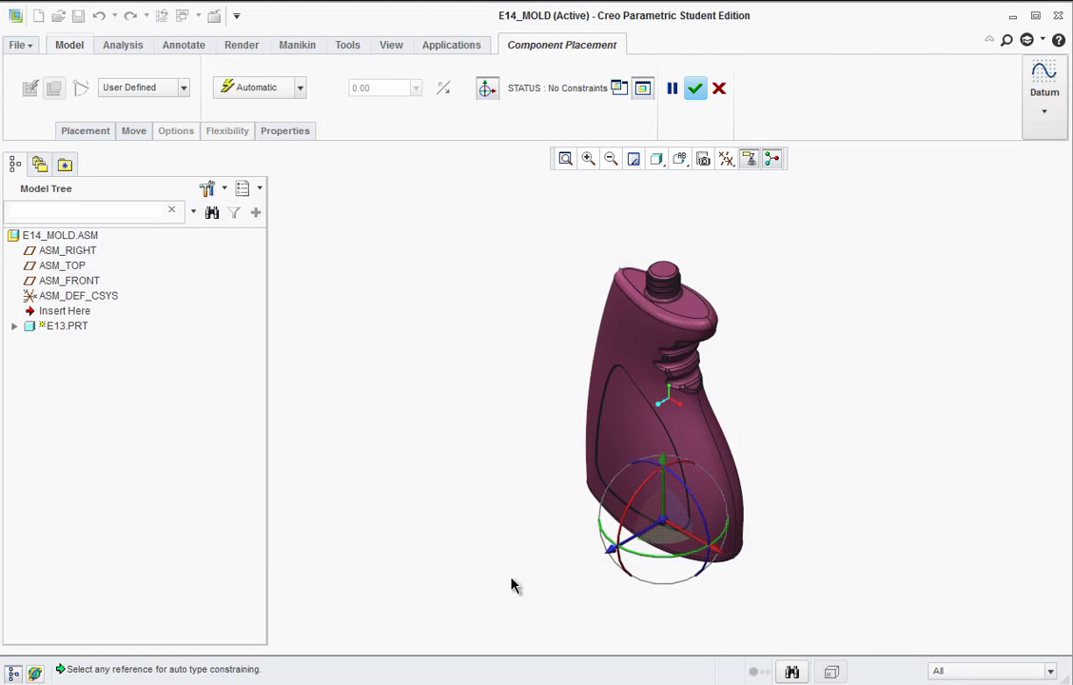
left_click(299, 87)
left_click(254, 297)
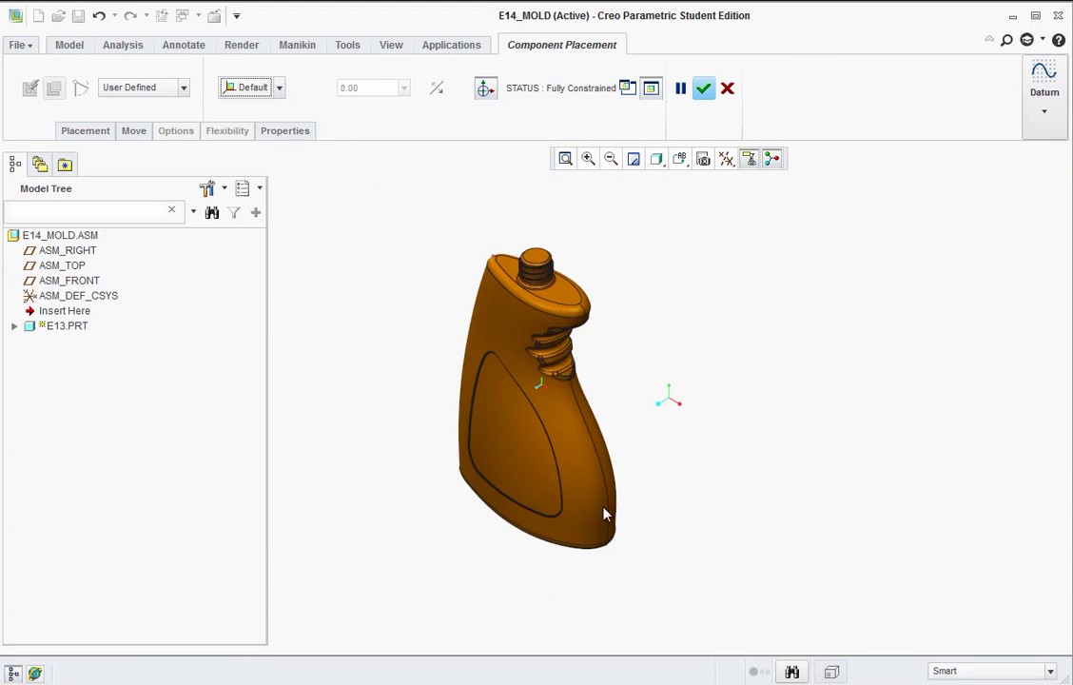
left_click(703, 87)
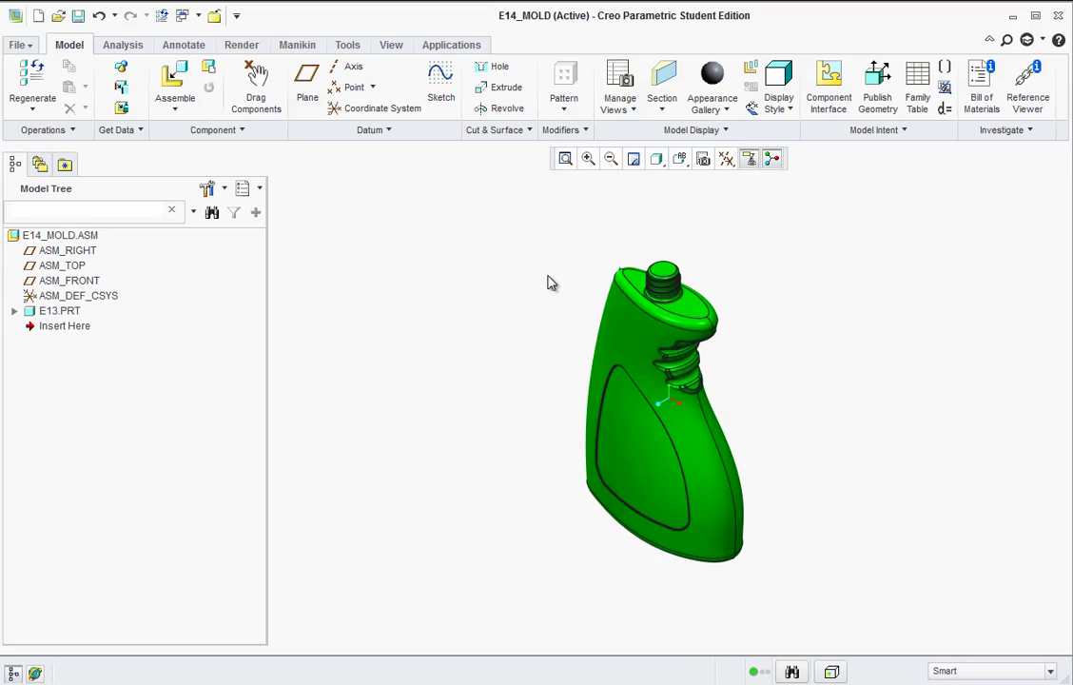
Create solid part E14_CAVITY_A copied from the default template, placed with a Default constraint
left_click(208, 73)
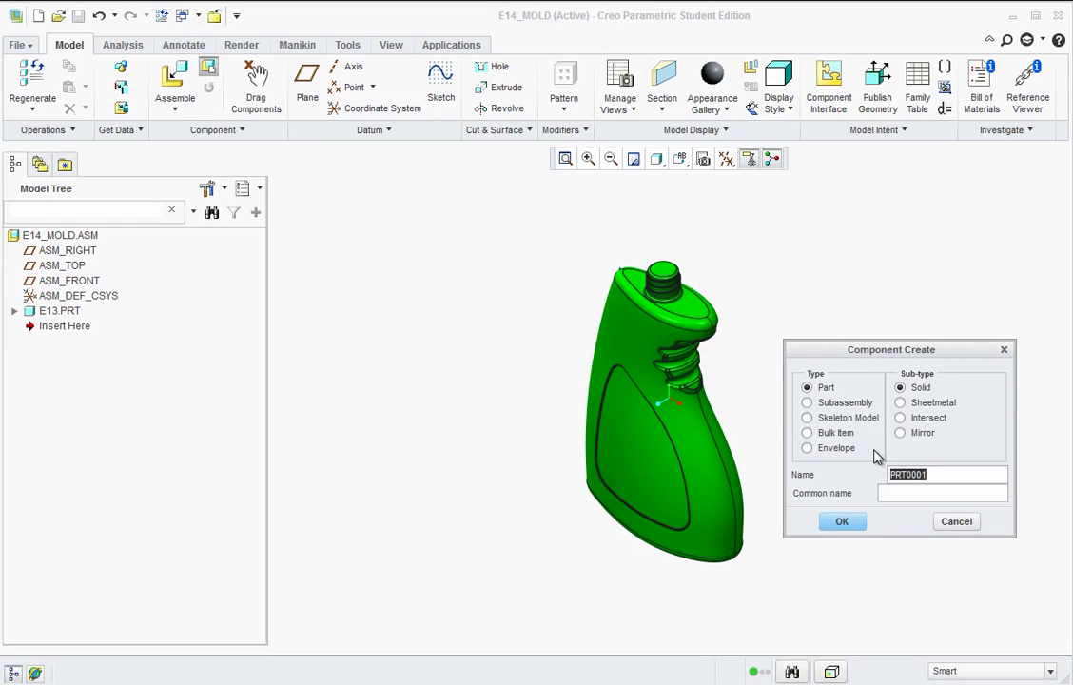
type("E14_CAVITY_A")
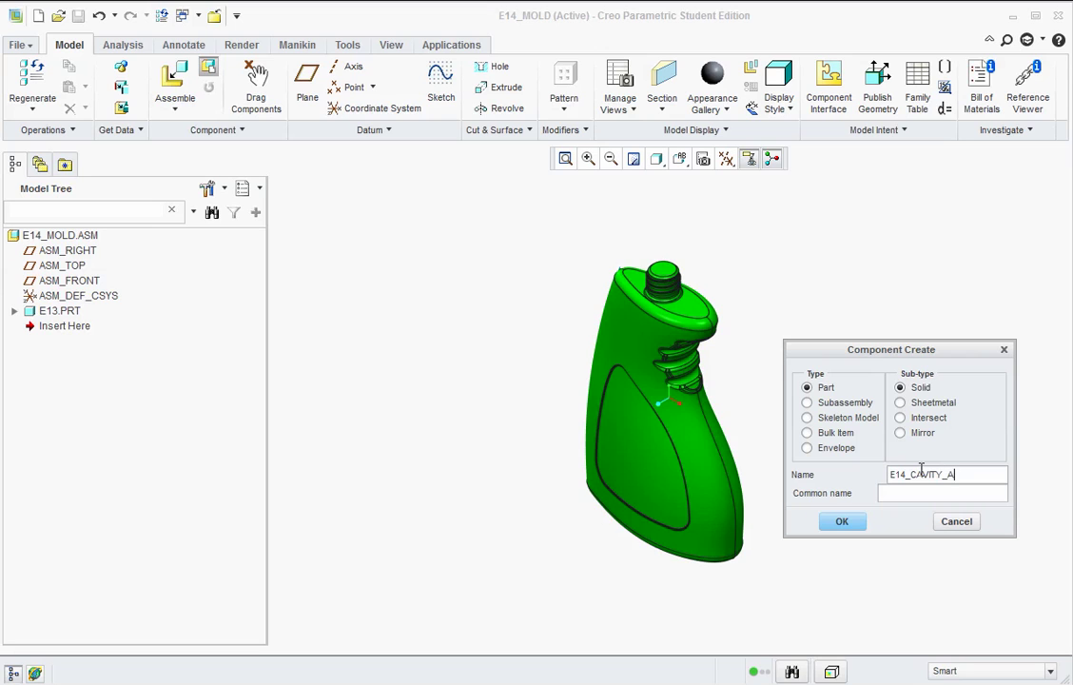
left_click(841, 520)
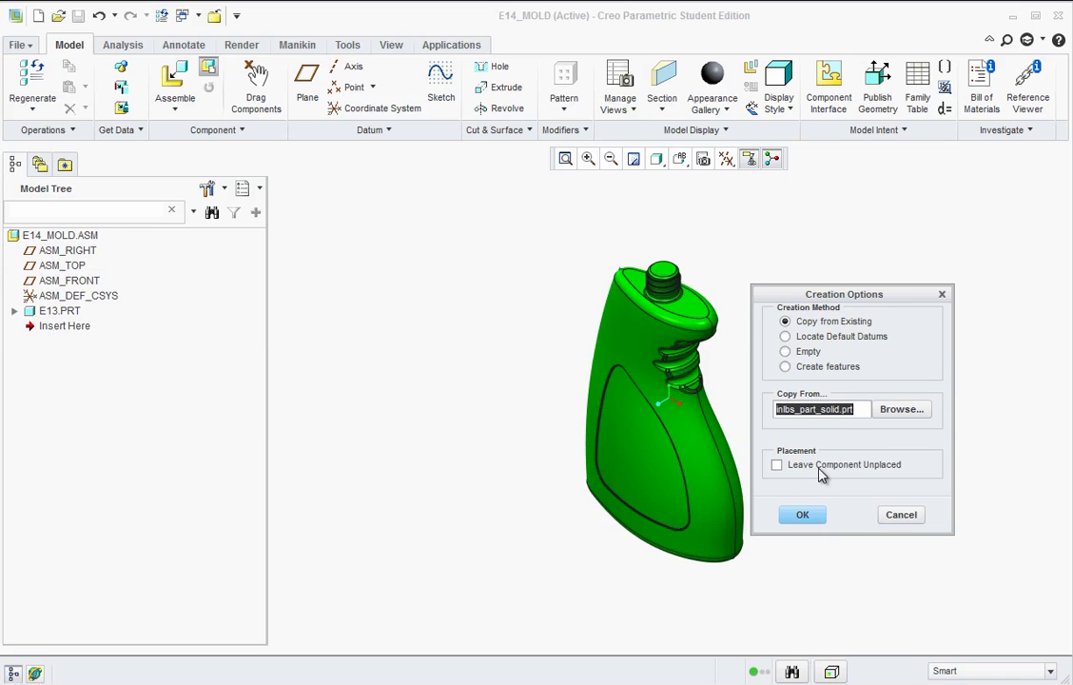
left_click(805, 517)
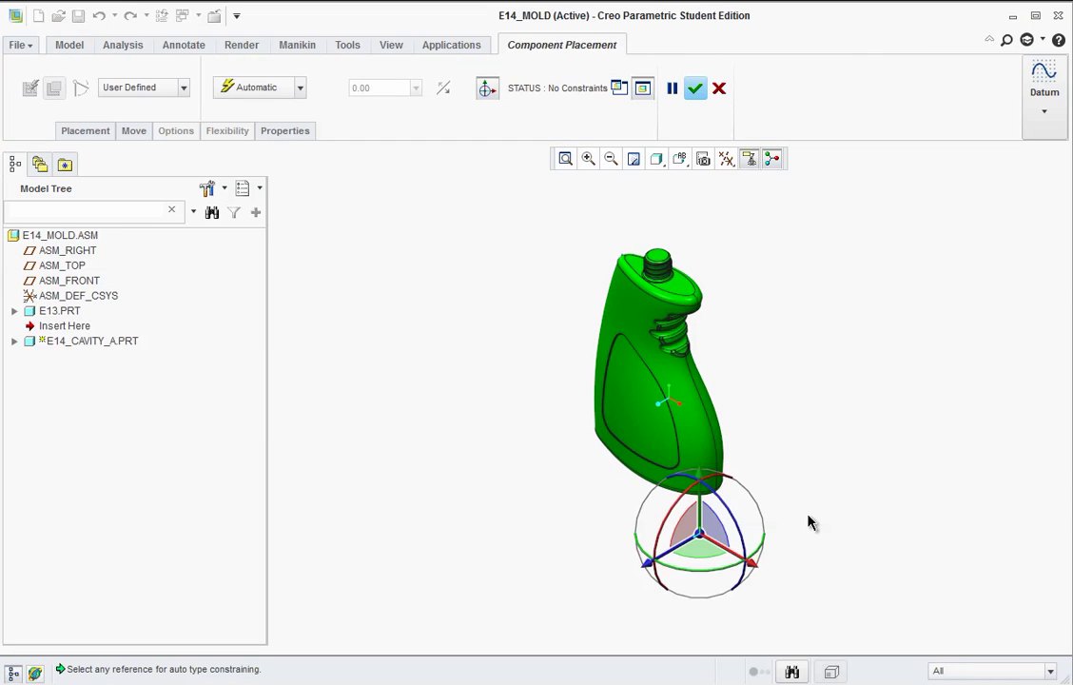
left_click(300, 89)
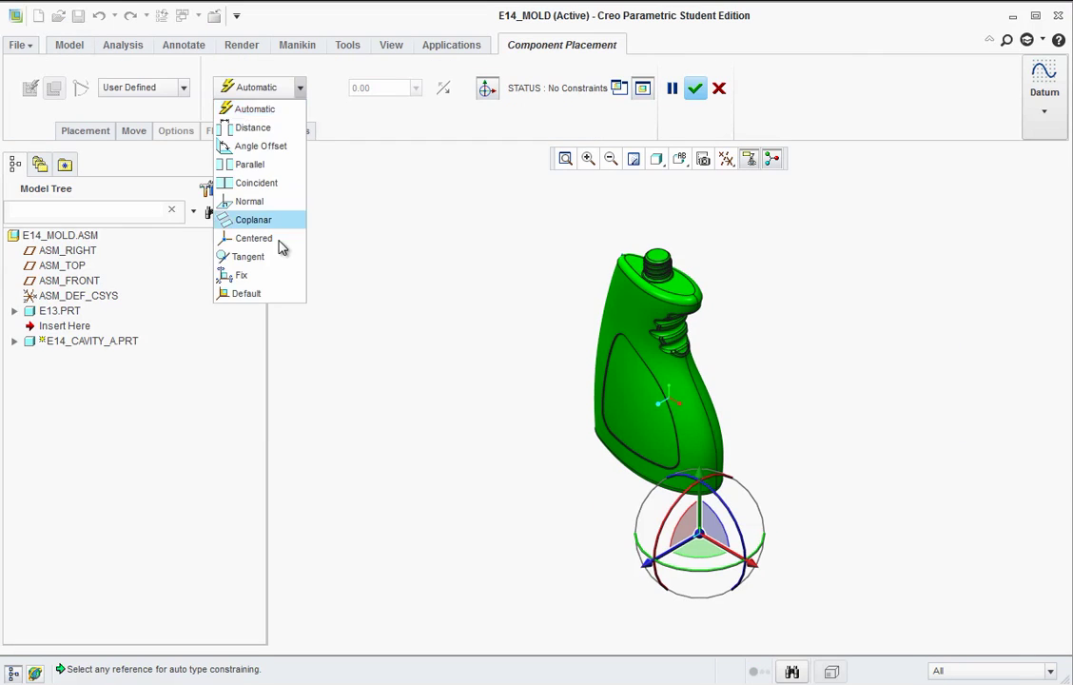
left_click(246, 294)
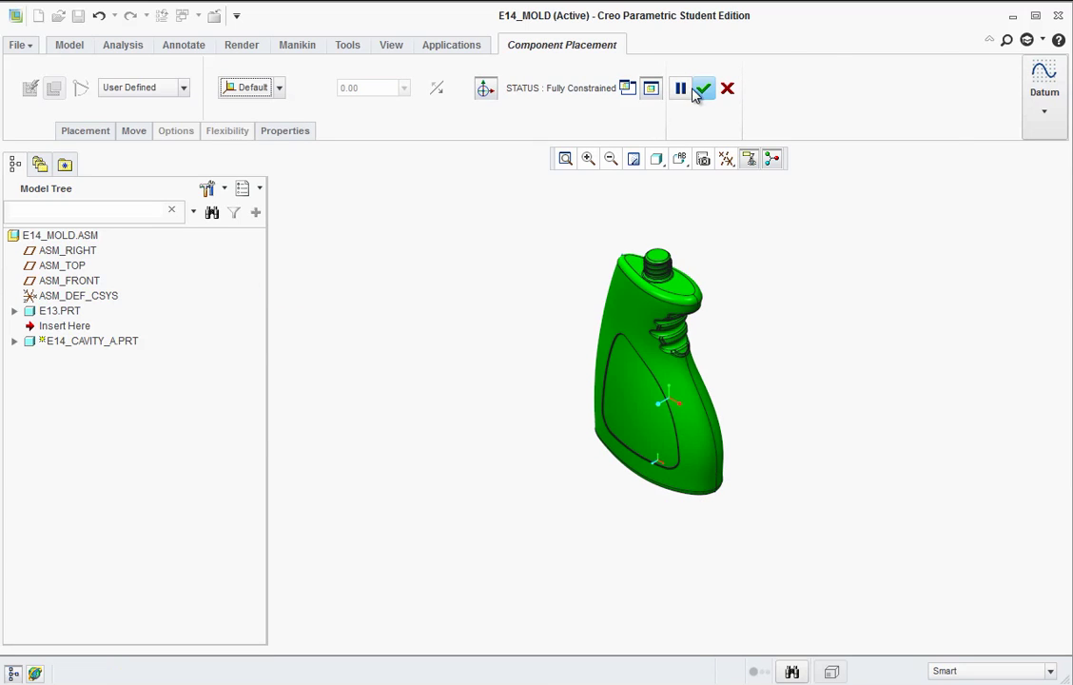
left_click(696, 88)
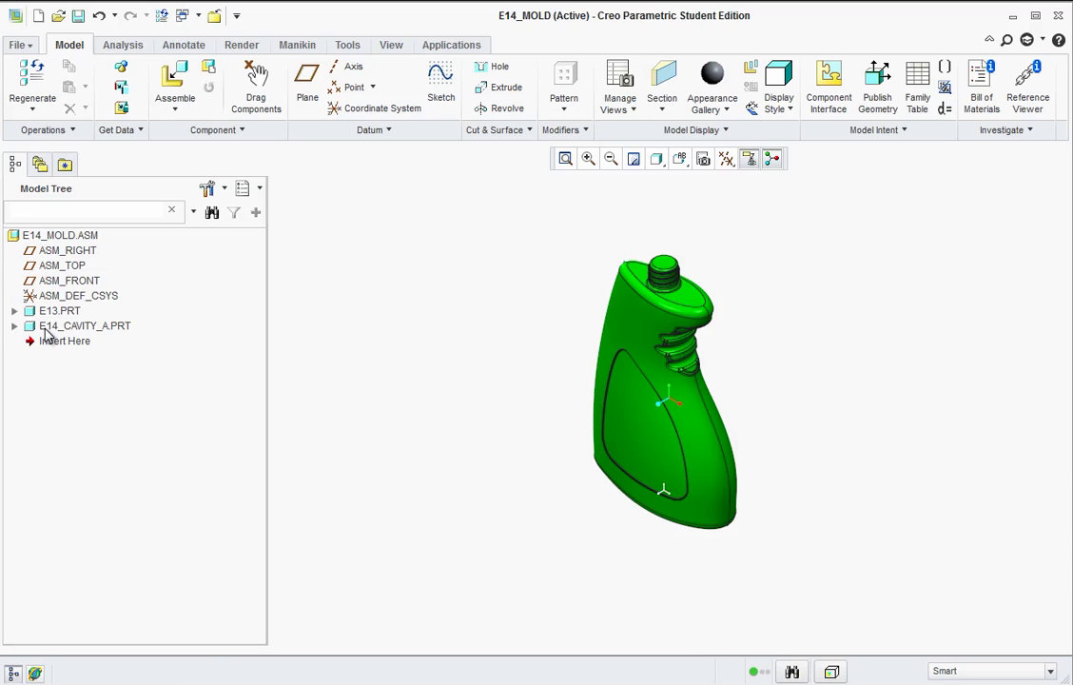
Activate E14_CAVITY_A.PRT and accept the model tree filter settings
right_click(44, 331)
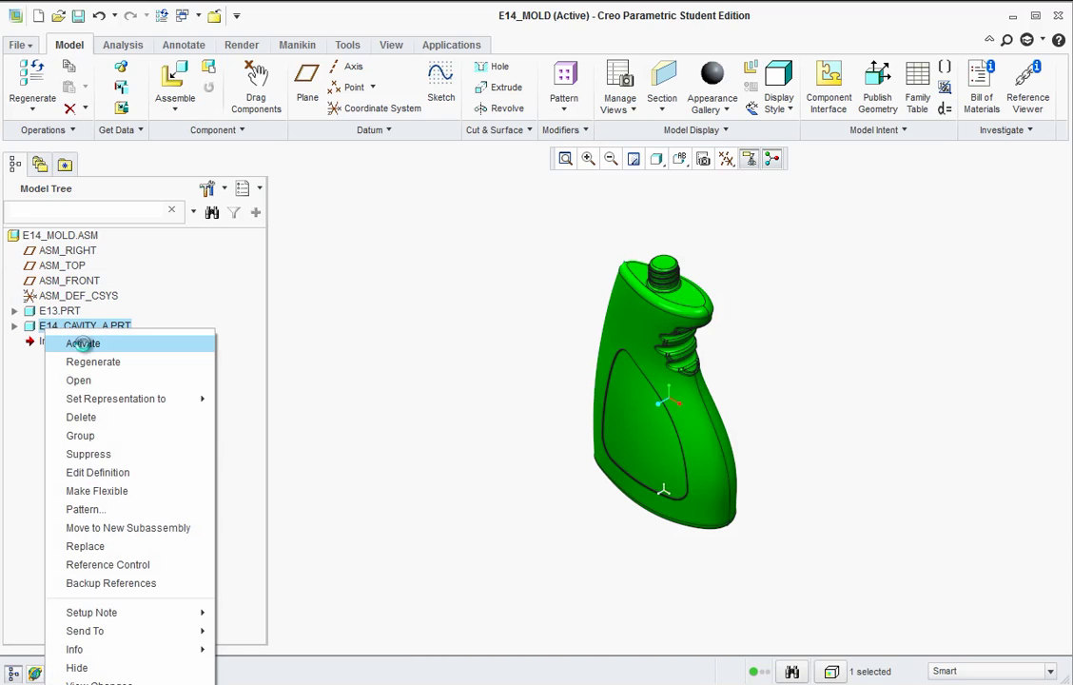
left_click(82, 343)
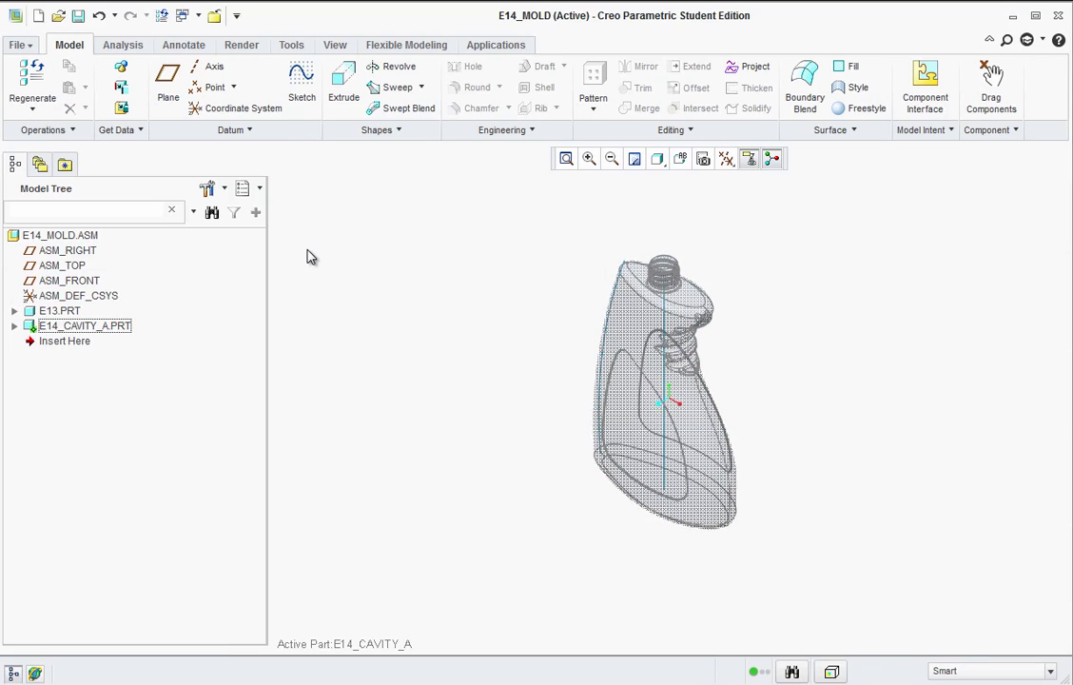
left_click(224, 188)
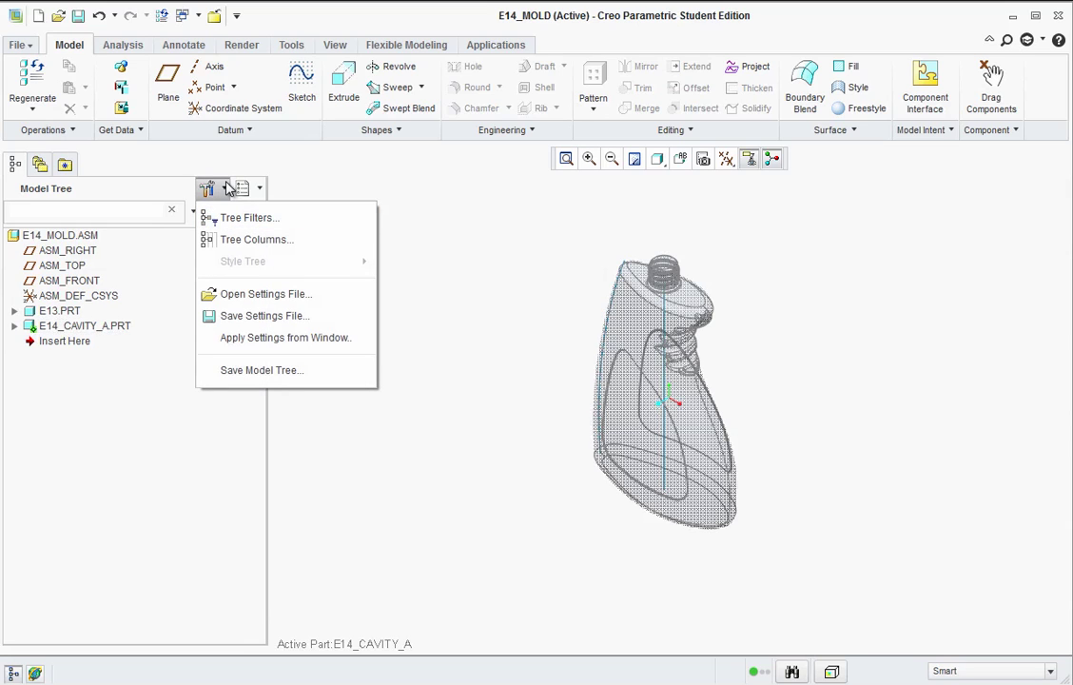
left_click(220, 218)
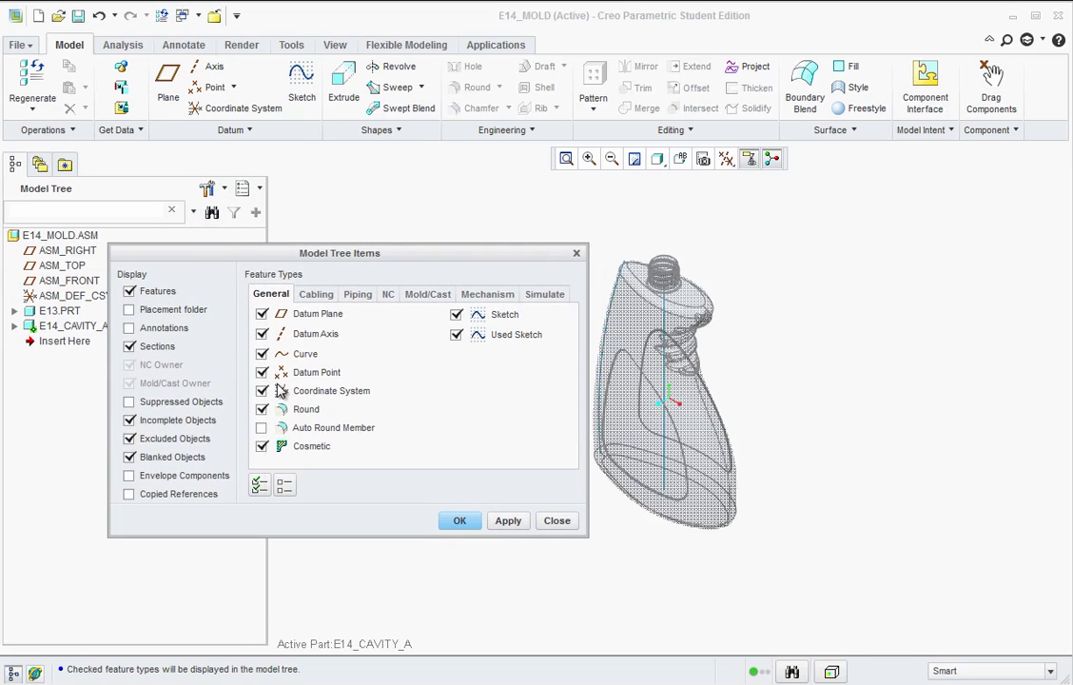
left_click(458, 521)
Turn on datum plane display and expand E14_CAVITY_A.PRT to list its datums
left_click(726, 158)
left_click(726, 275)
scroll(665, 301, "down", 2)
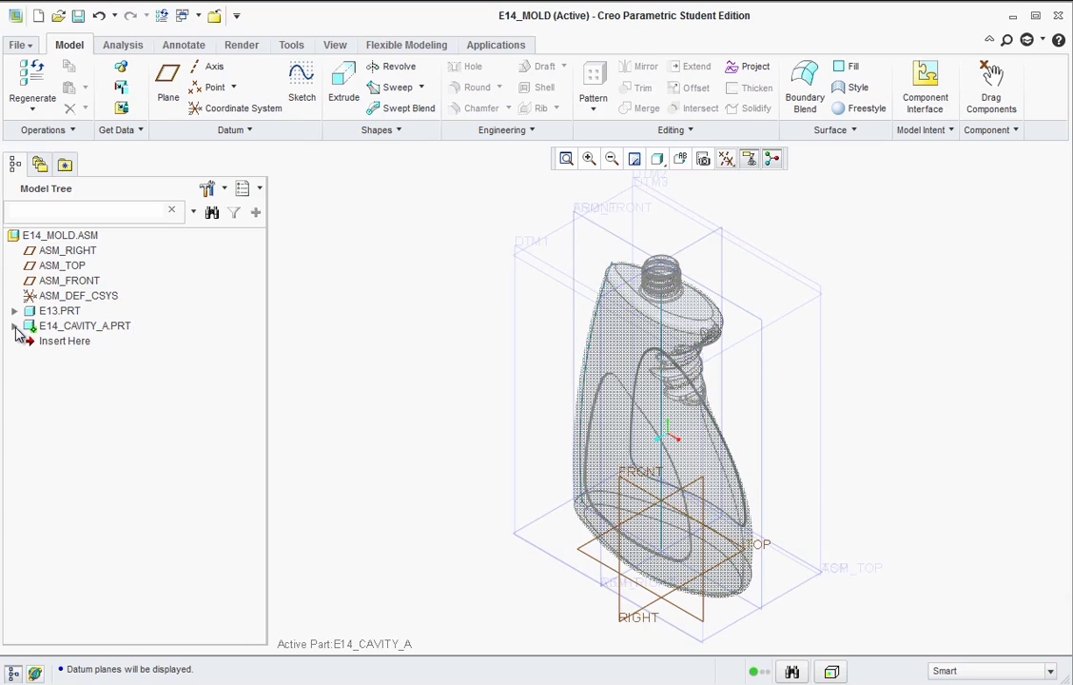
left_click(14, 326)
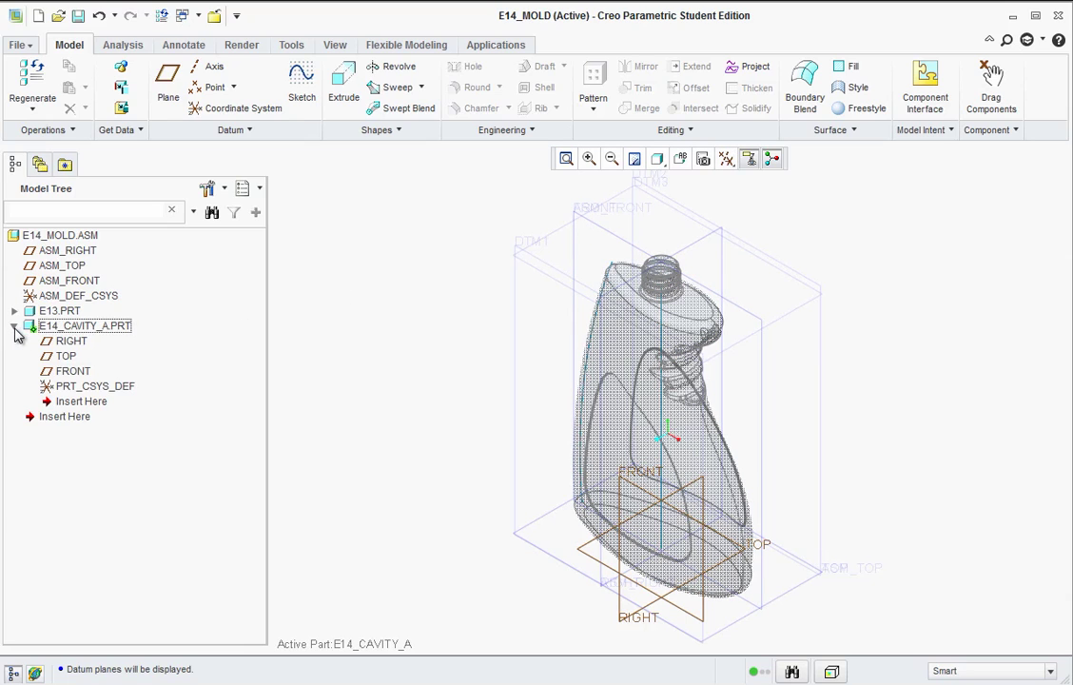
Sketch a rectangle around the bottle on the FRONT plane, with datum planes hidden
left_click(68, 373)
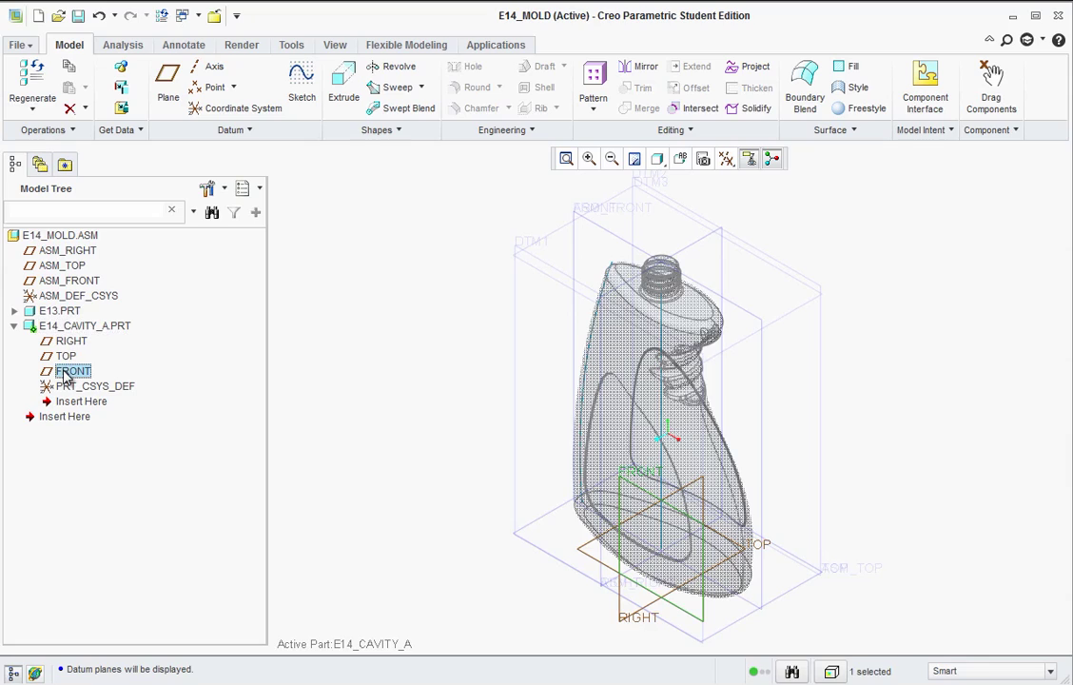
left_click(301, 81)
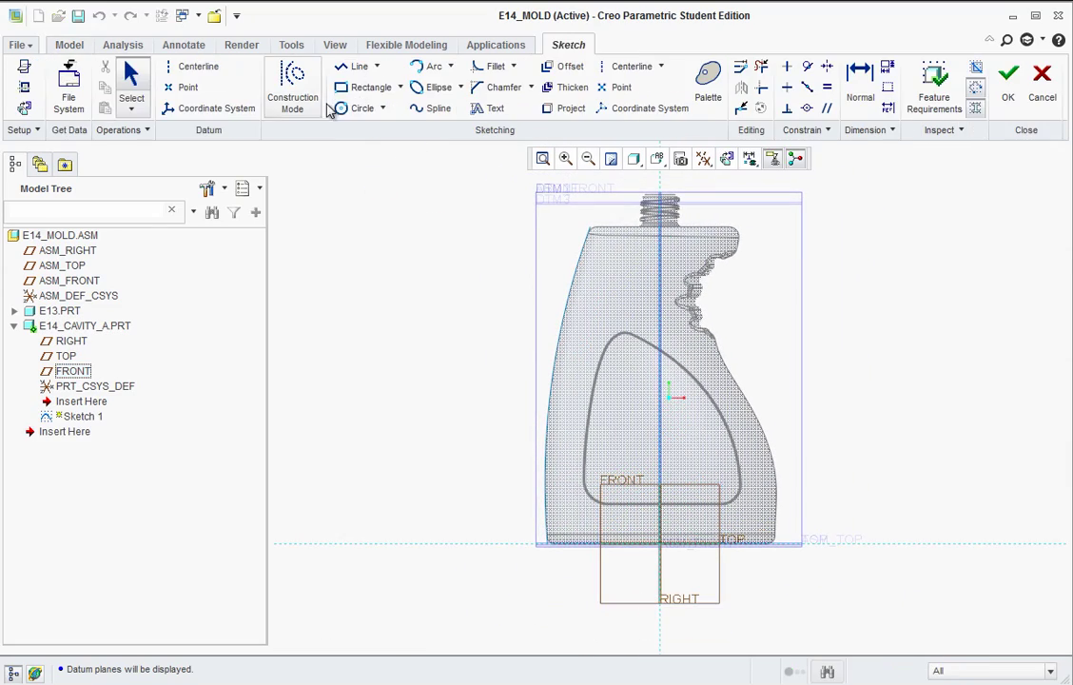
left_click(352, 87)
left_click(495, 171)
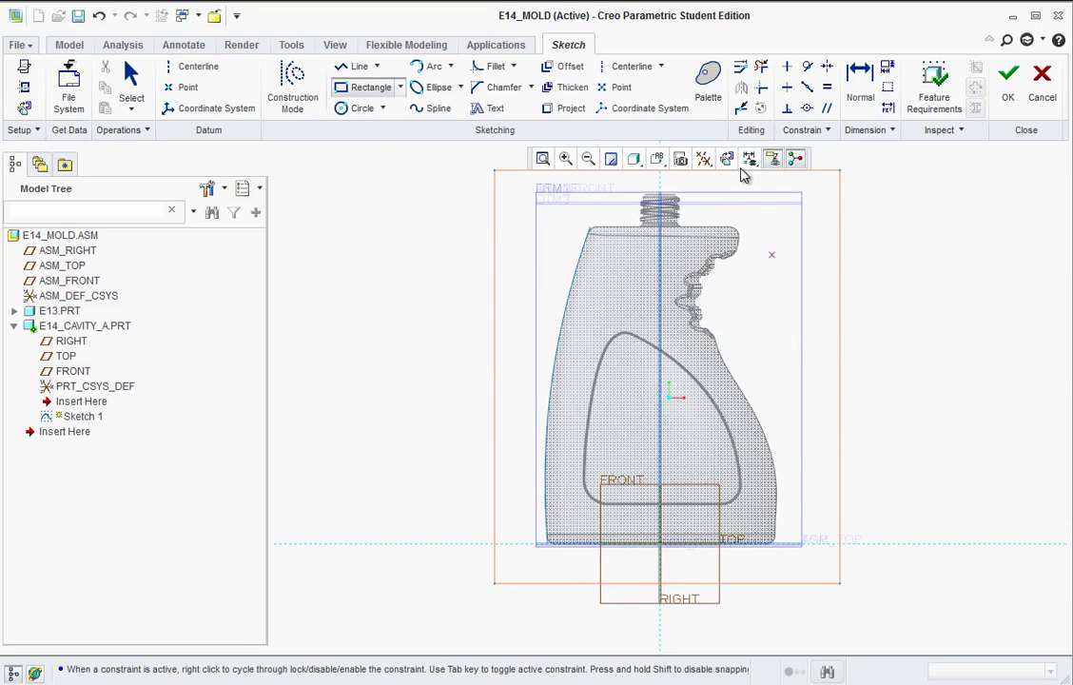
left_click(704, 158)
left_click(742, 274)
scroll(639, 361, "down", 2)
middle_click(747, 349)
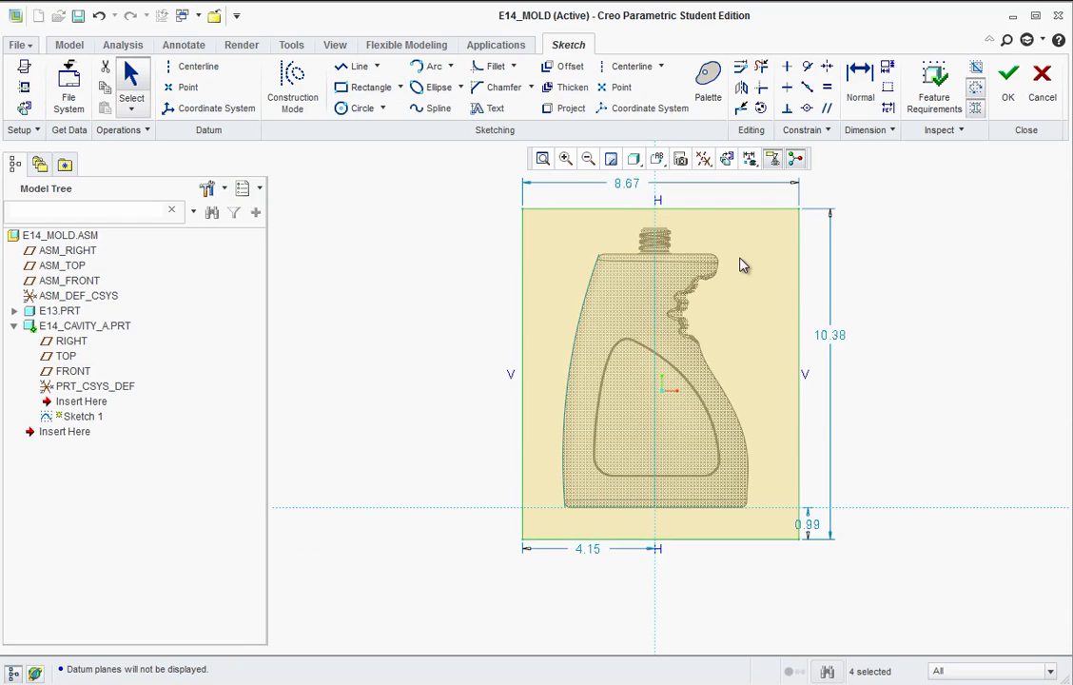
Set the rectangle to width 8, height 10.5, centreline offset 4 and bottom gap 1
double_click(627, 190)
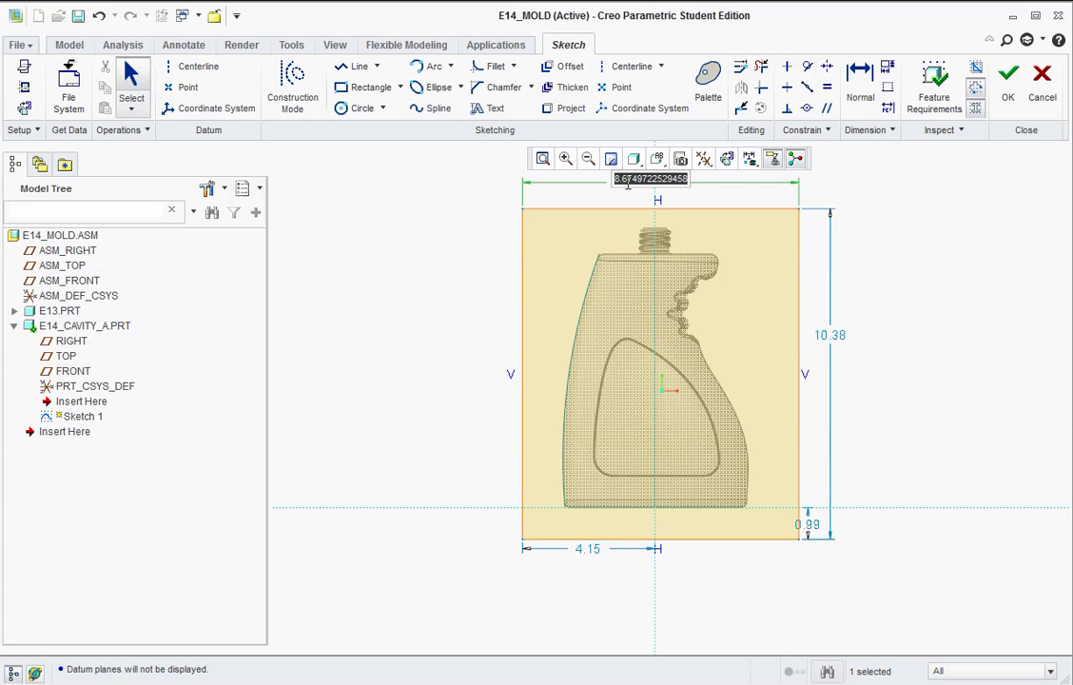
type("8")
key("Return")
double_click(834, 335)
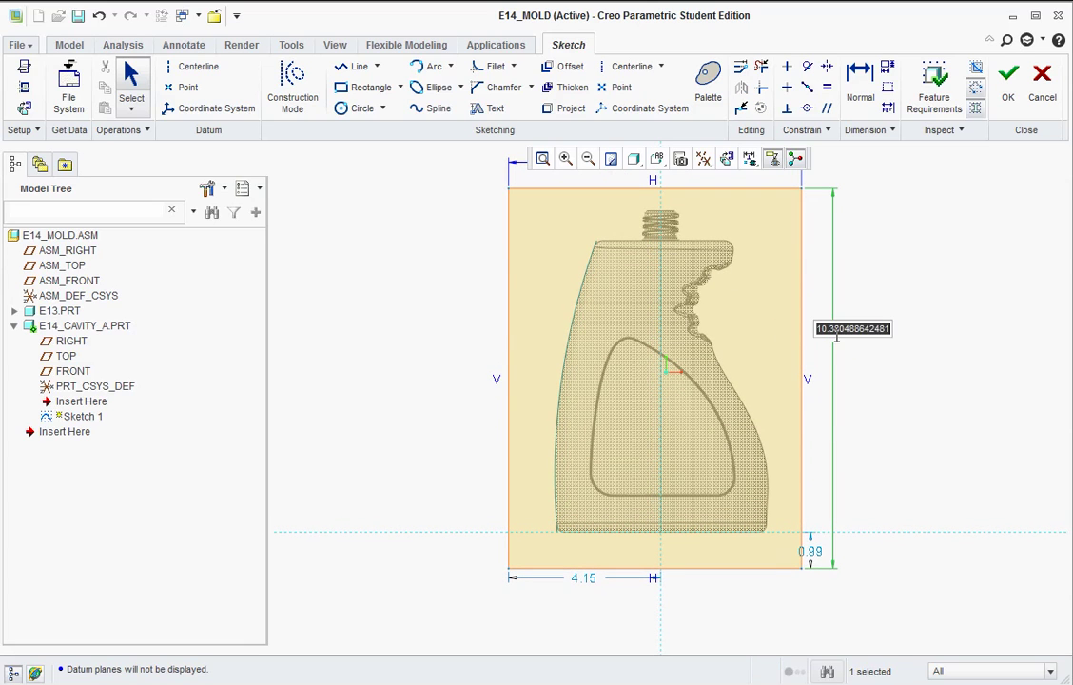
type("10.5")
key("Return")
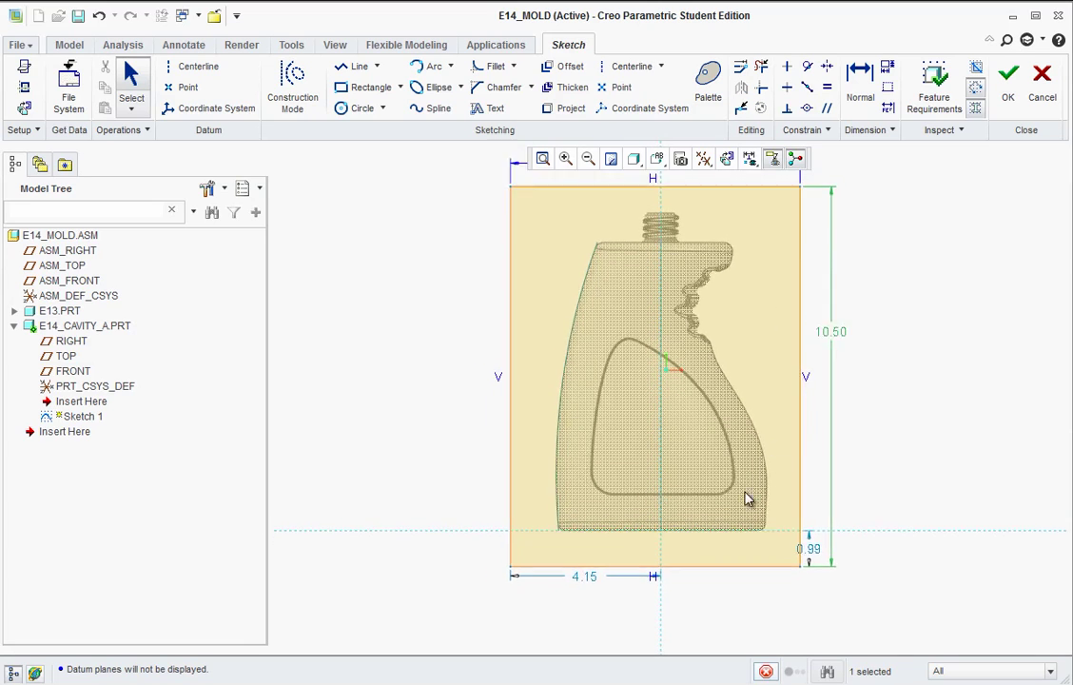
double_click(588, 580)
type("4")
key("Return")
double_click(818, 548)
type("1")
key("Return")
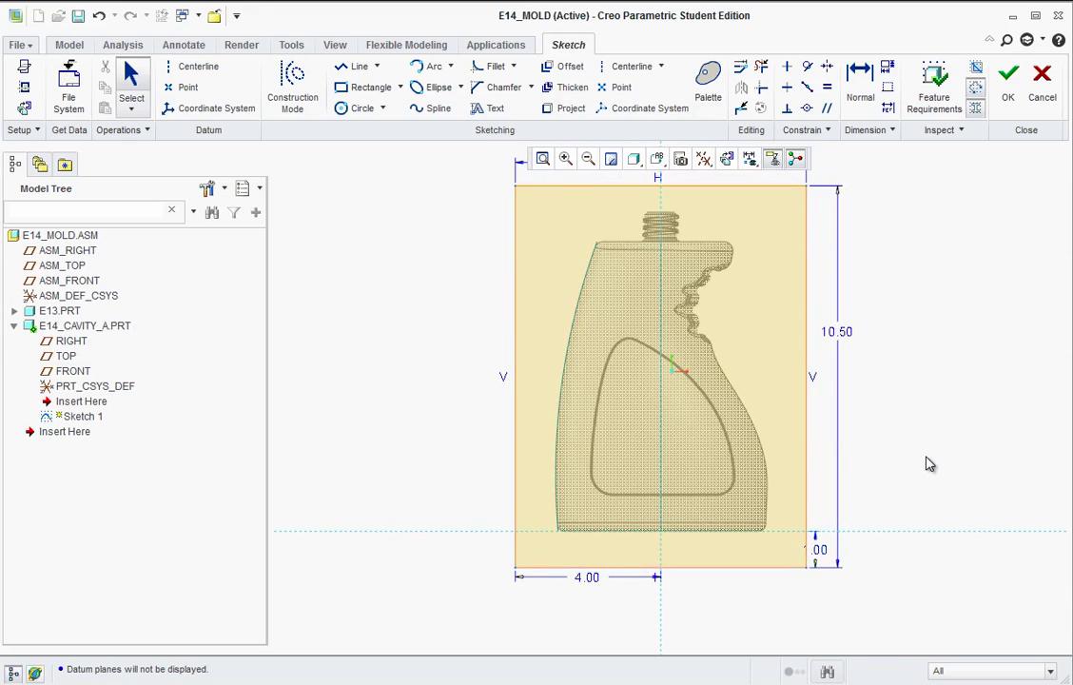
Reposition the 1.00, 10.50 and 8.00 dimension labels so they read clearly
mouse_move(814, 554)
left_mouse_down()
mouse_move(874, 555)
mouse_move(848, 554)
left_mouse_up()
left_click_drag(833, 342, 927, 376)
scroll(911, 416, "up", 1)
mouse_move(687, 219)
left_mouse_down()
mouse_move(762, 574)
mouse_move(733, 582)
left_mouse_up()
scroll(914, 390, "down", 1)
left_click_drag(900, 377, 875, 388)
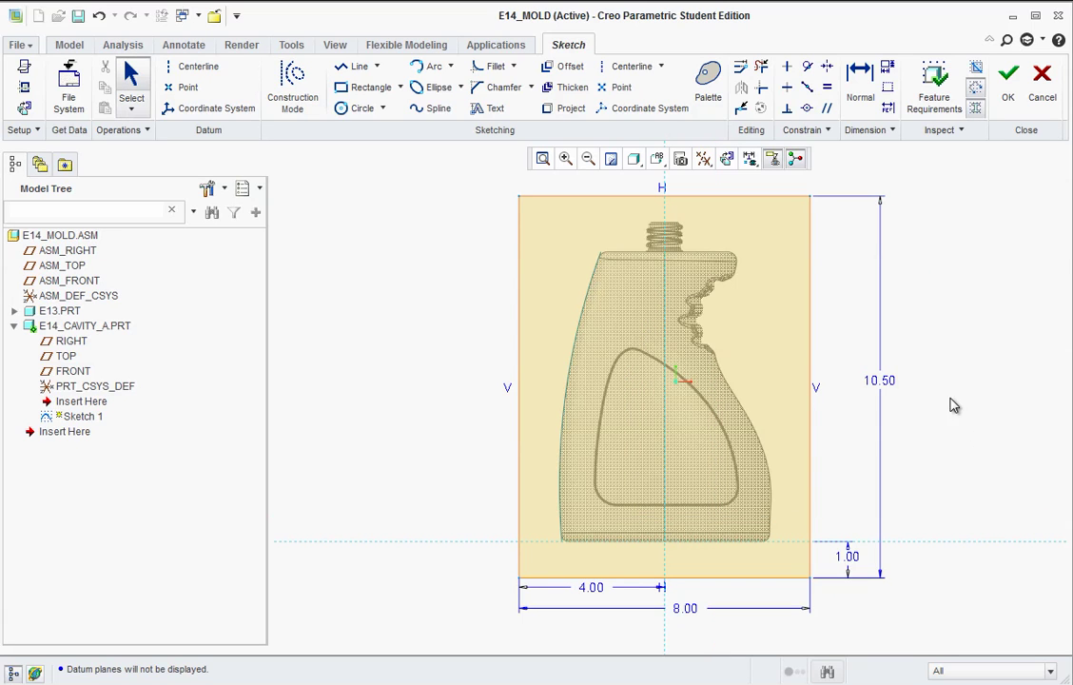
Finish Sketch 1 and extrude it, first trying a depth of 5.00
left_click(1008, 84)
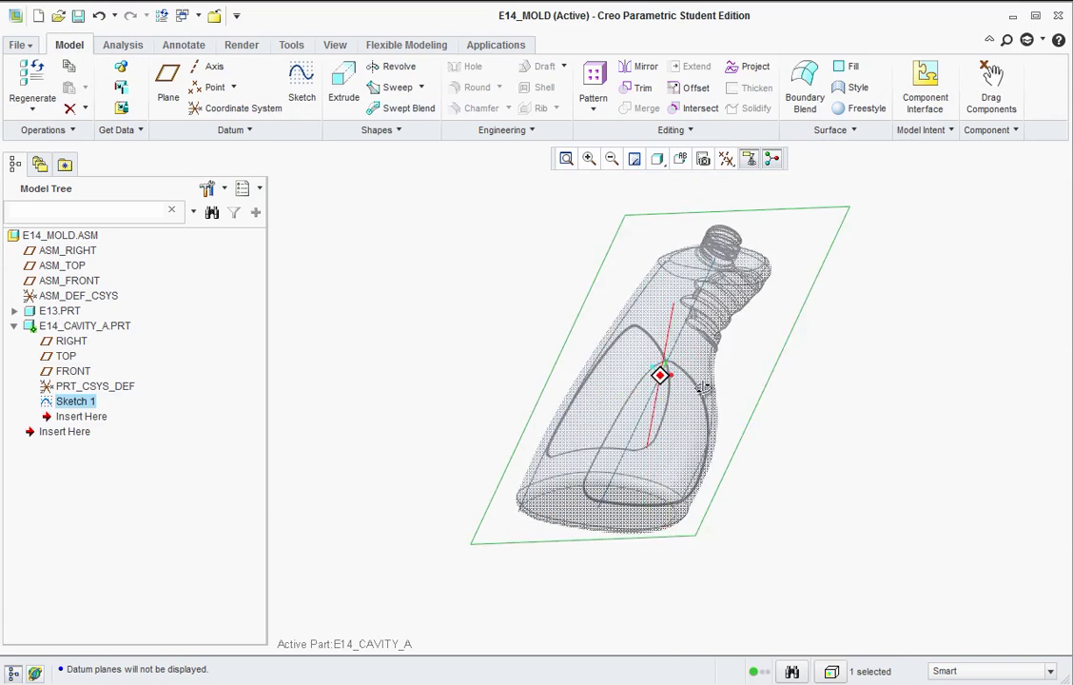
left_click(342, 88)
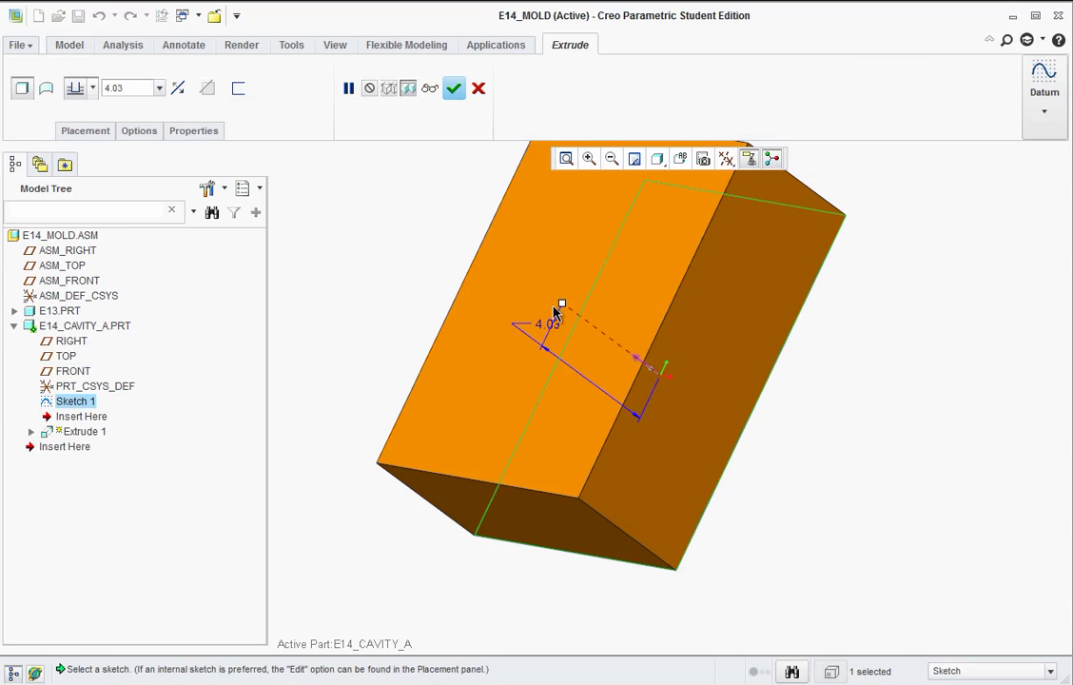
left_click_drag(562, 311, 699, 397)
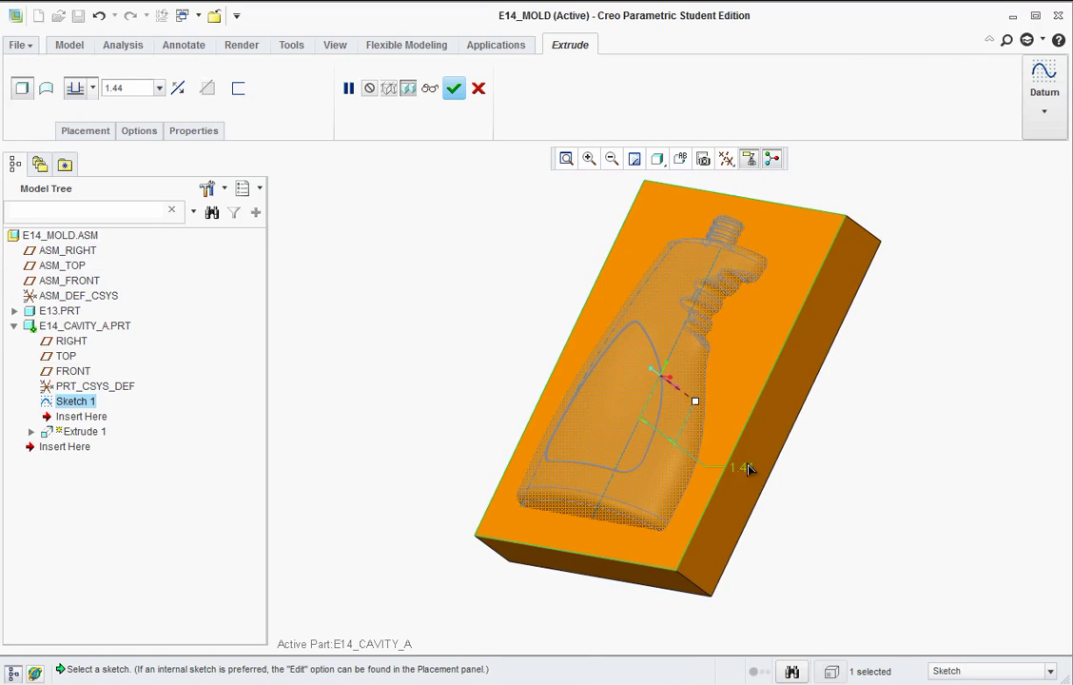
double_click(742, 464)
type("5")
key("Return")
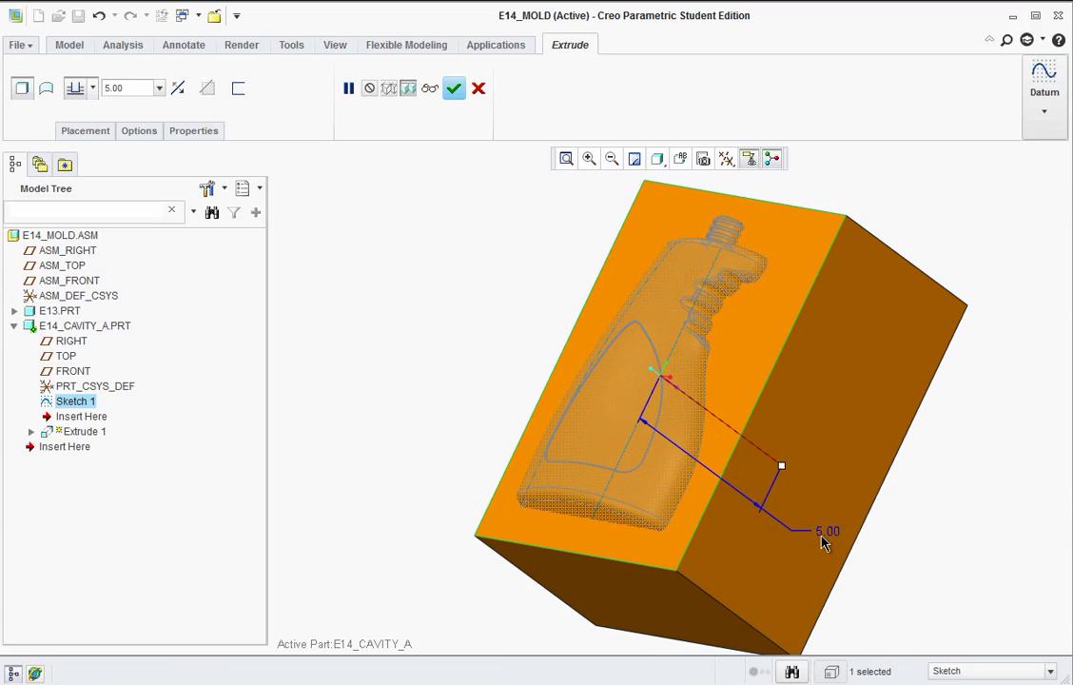
Correct the extrusion depth from 52.00 to the final 2.00
double_click(826, 528)
type("52")
key("Return")
scroll(824, 531, "down", 5)
scroll(763, 499, "down", 3)
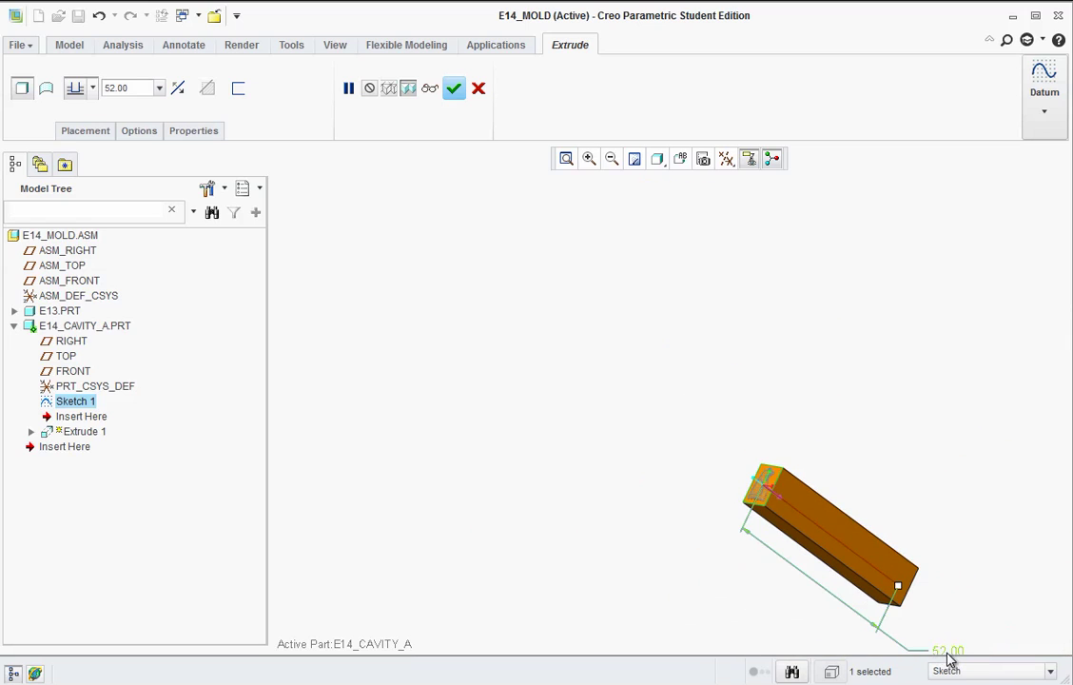
type("2")
key("Return")
scroll(785, 499, "up", 4)
scroll(776, 514, "up", 6)
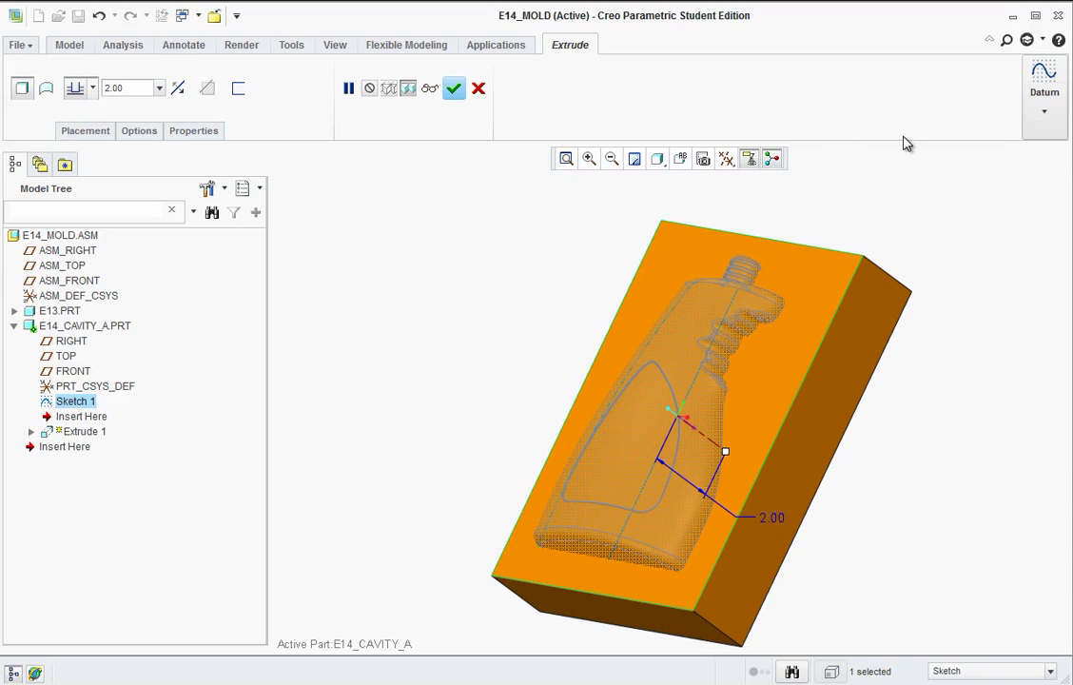
Complete Extrude 1, collapse E14_CAVITY_A's feature list, and bring up E14_MOLD.ASM's actions
left_click(454, 88)
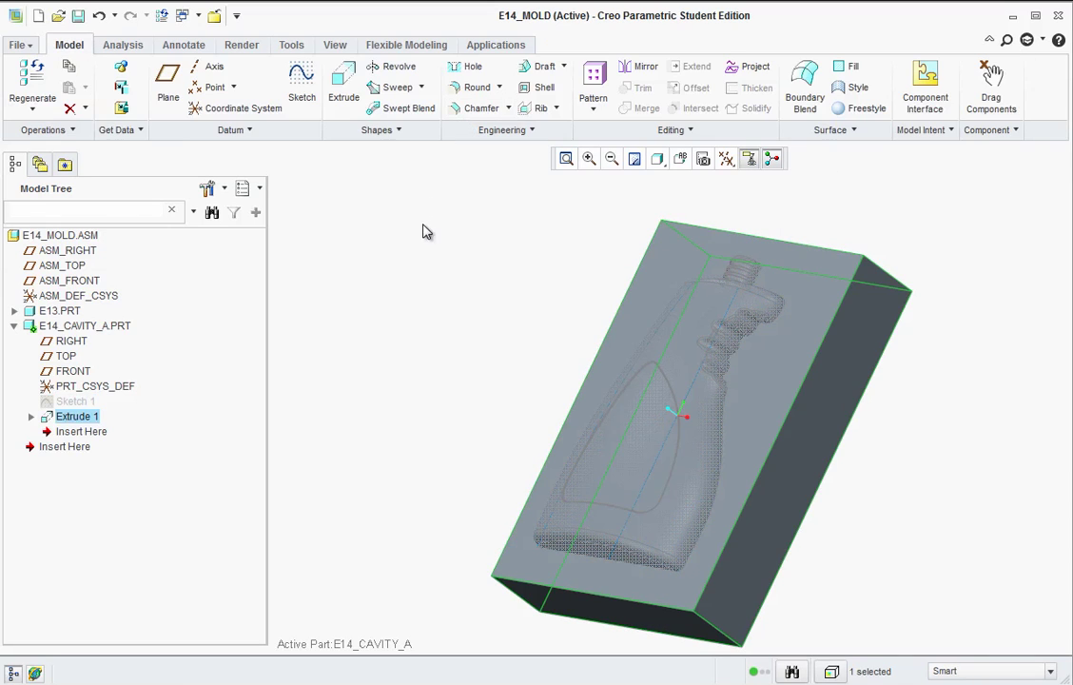
middle_click_drag(430, 240, 454, 233)
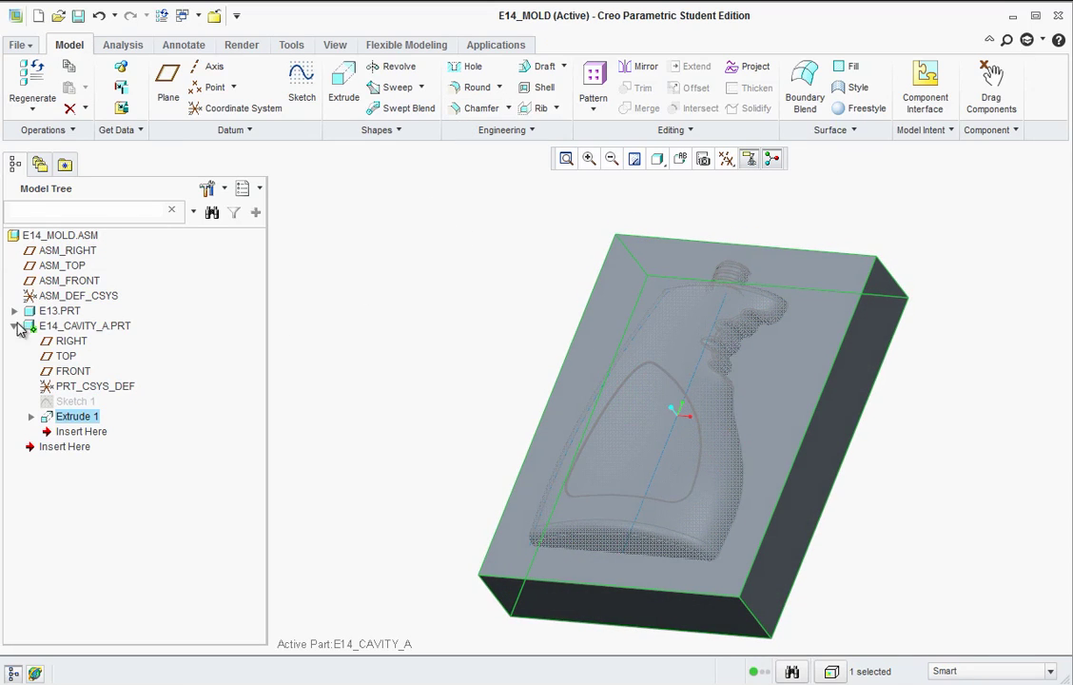
left_click(14, 326)
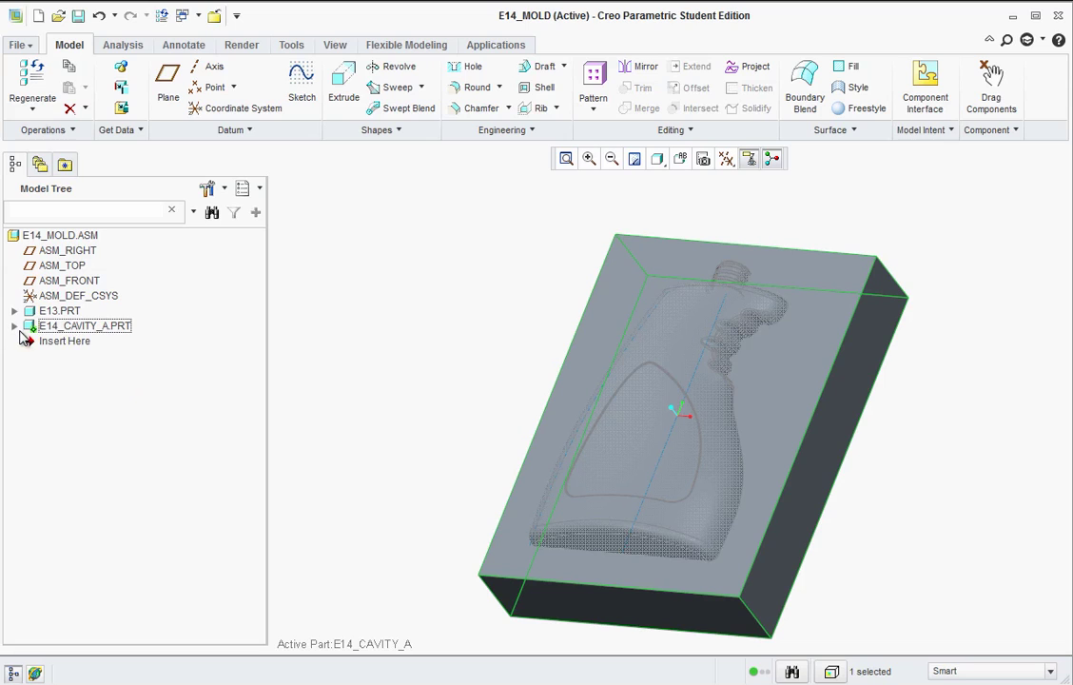
right_click(45, 240)
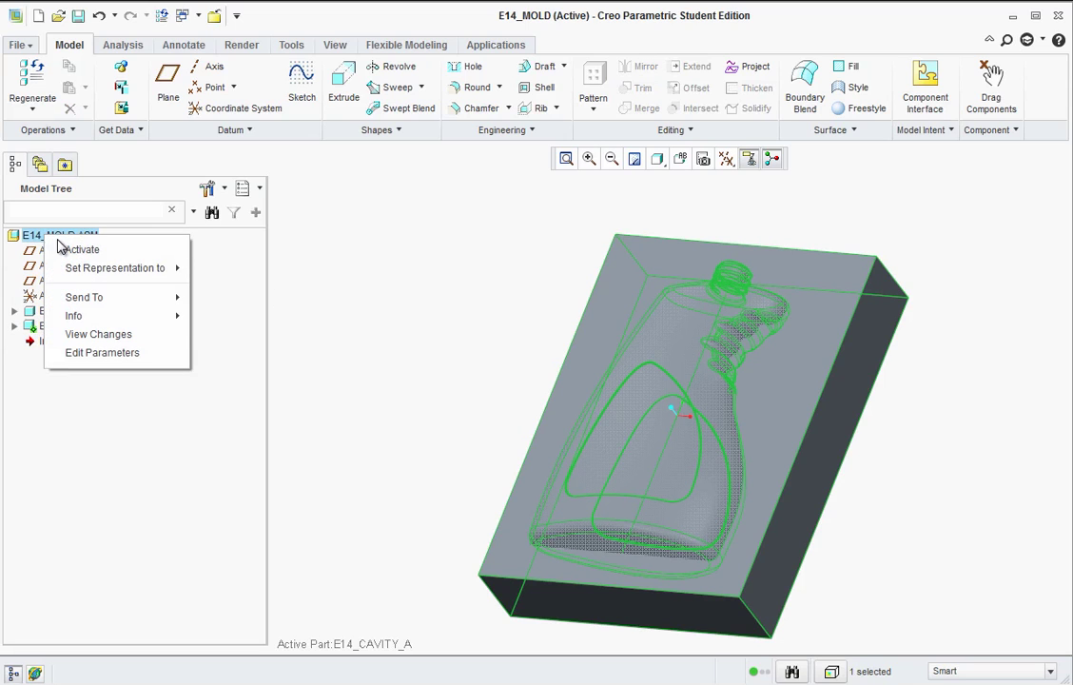
Activate E14_MOLD.ASM and open Component Operations from the Component menu
left_click(83, 251)
left_click(245, 135)
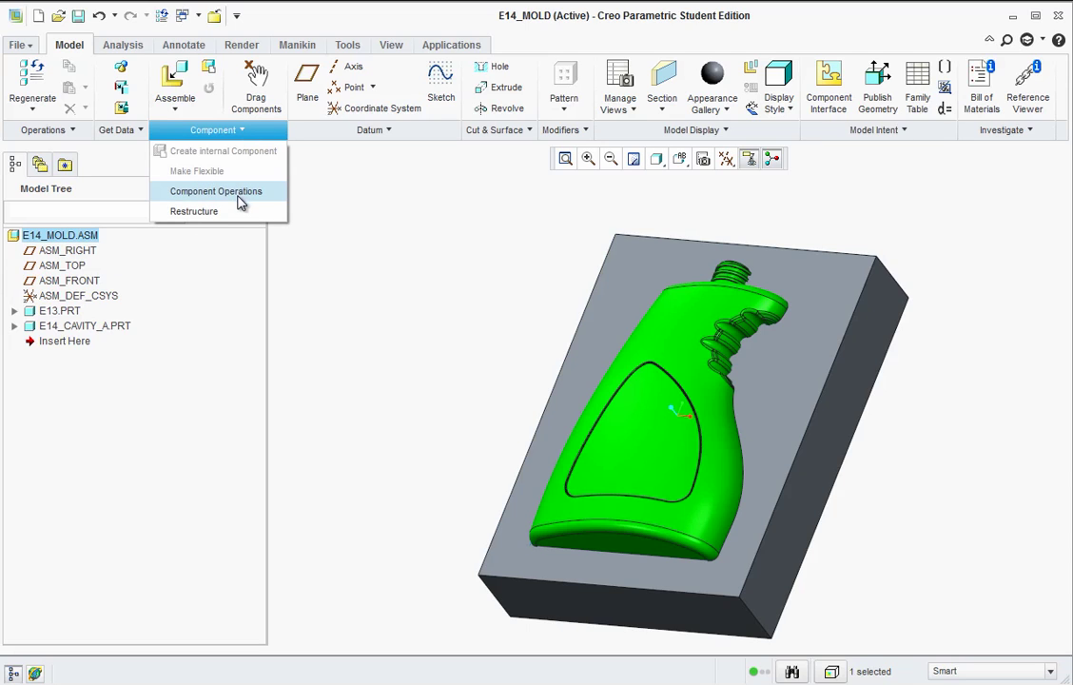
left_click(216, 190)
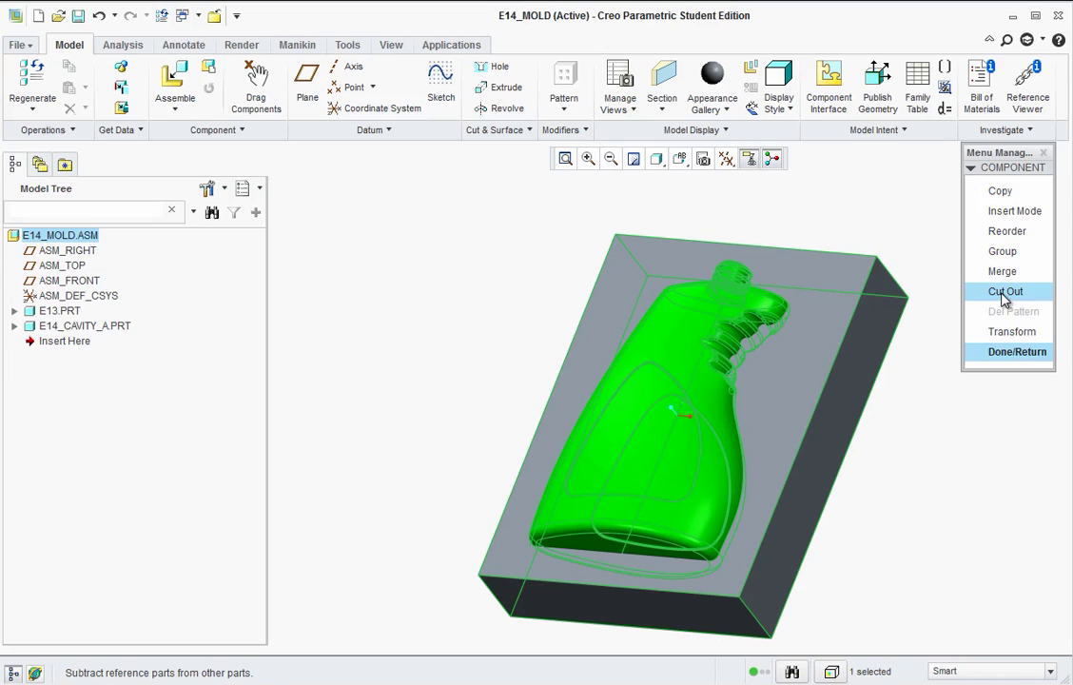
Cut Out E14_CAVITY_A using the E13 bottle as reference, then close Component Operations
left_click(1006, 297)
left_click(859, 353)
left_click(852, 289)
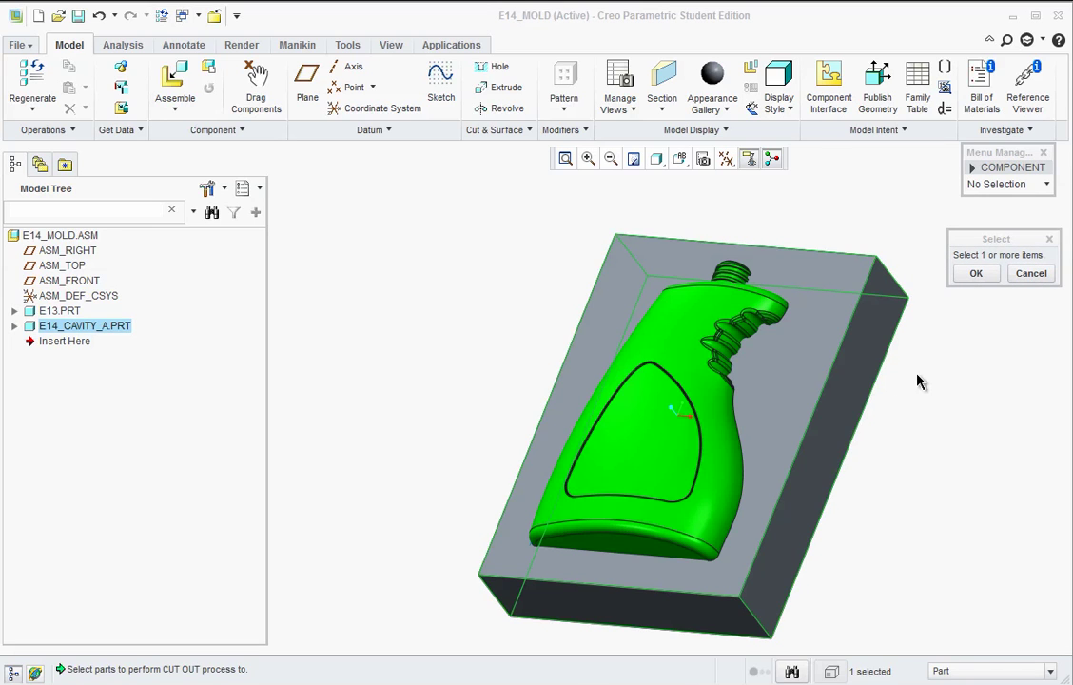
left_click(976, 273)
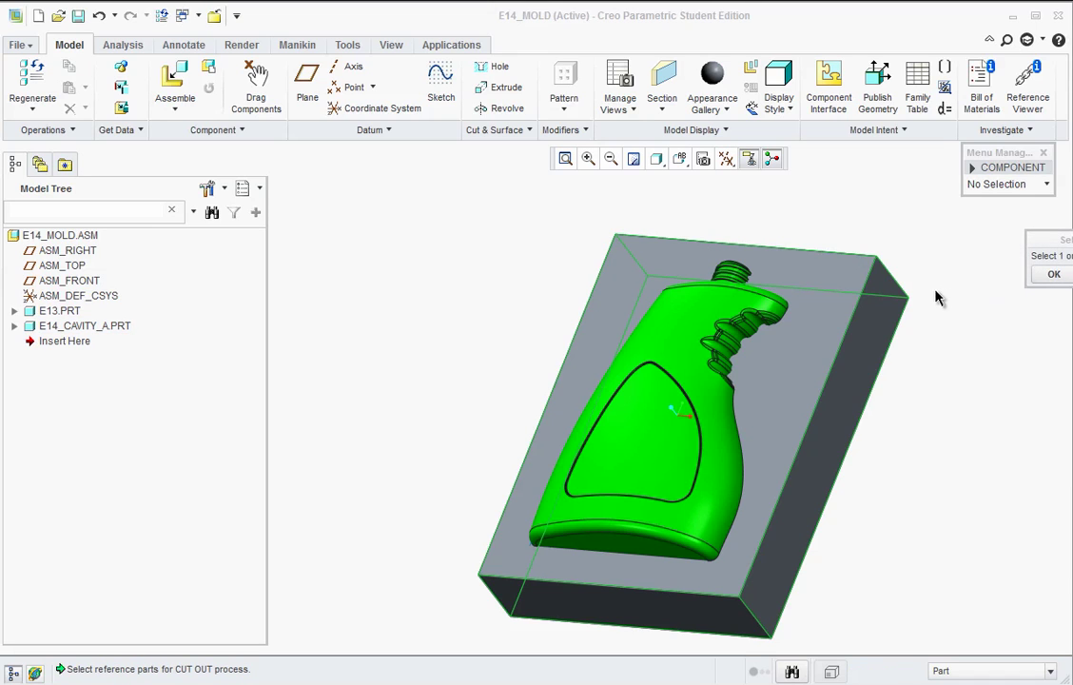
left_click(712, 338)
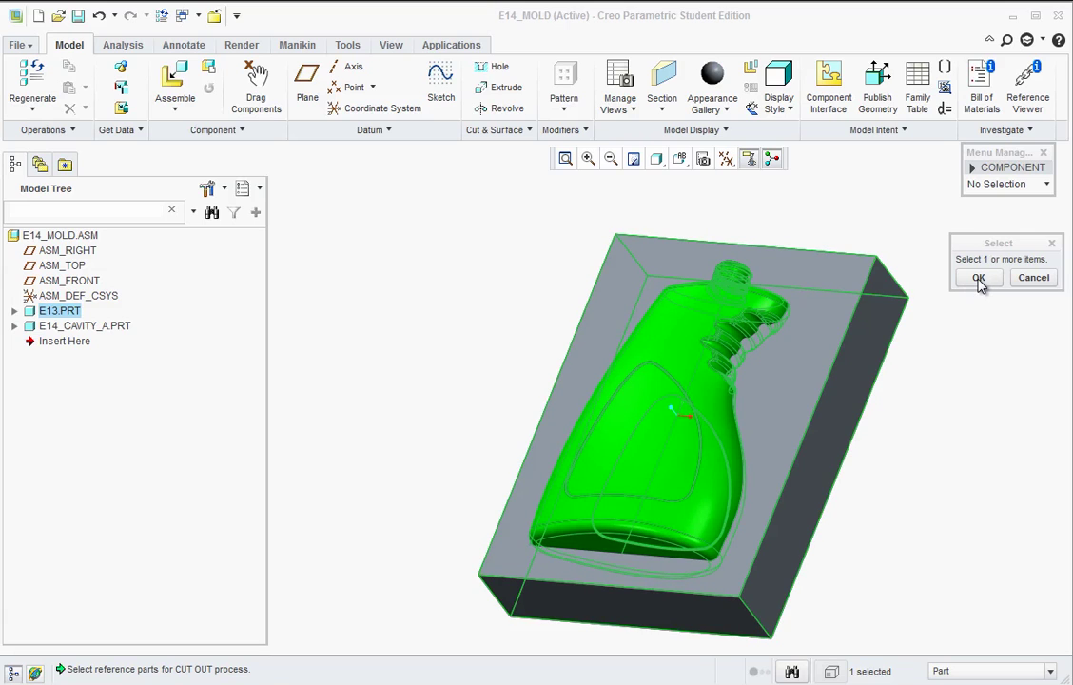
left_click(979, 278)
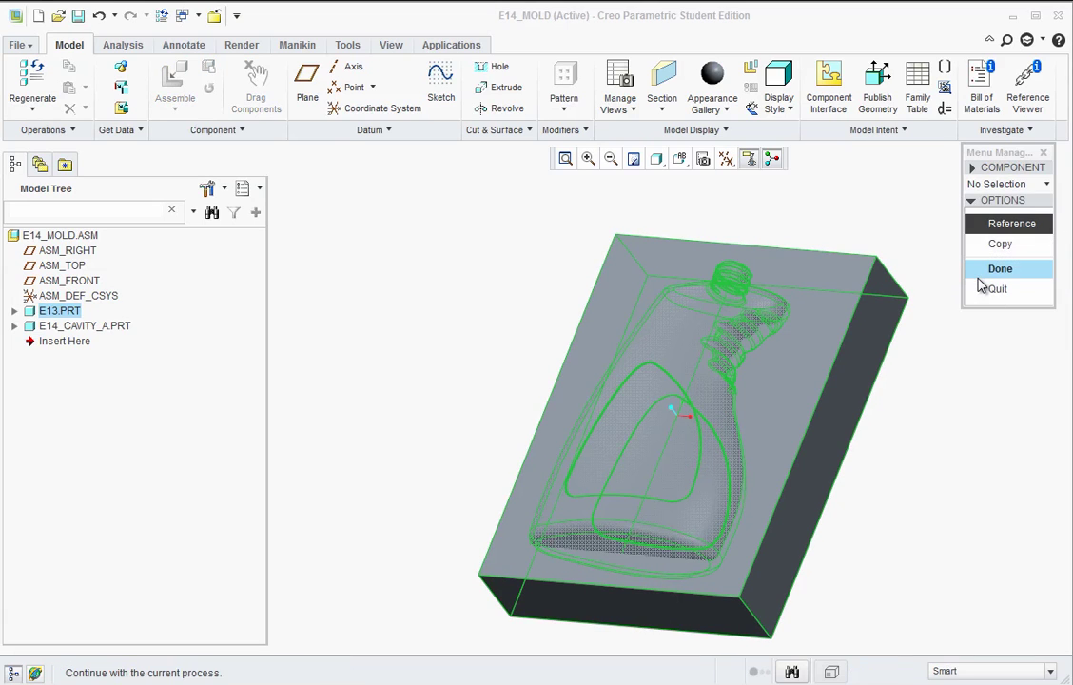
left_click(1006, 270)
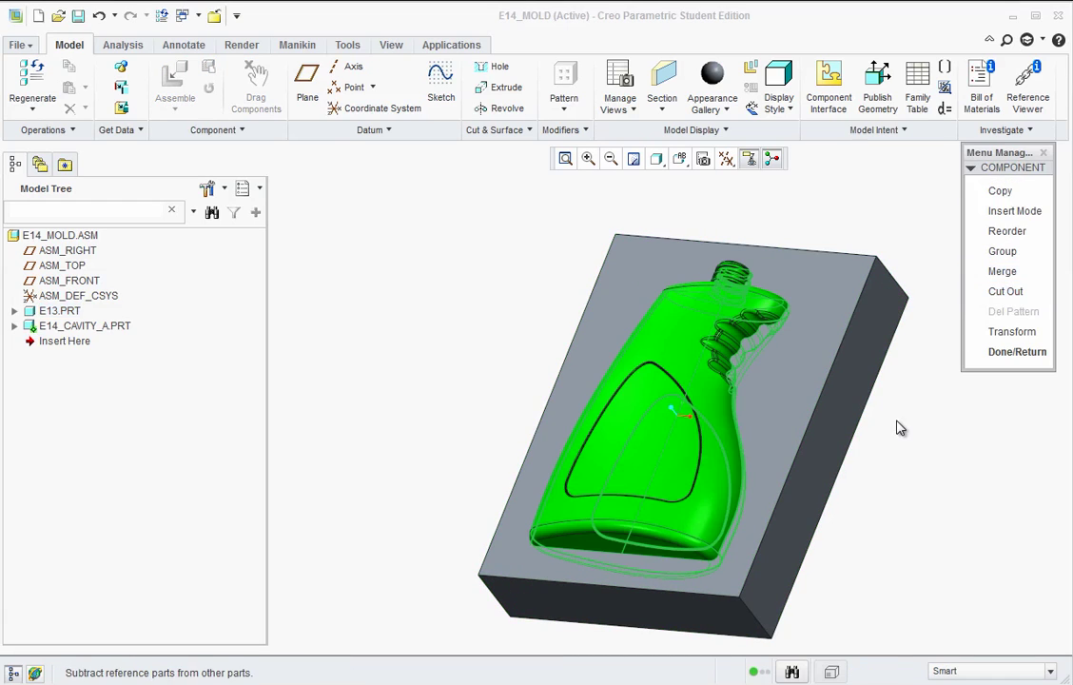
left_click(1007, 350)
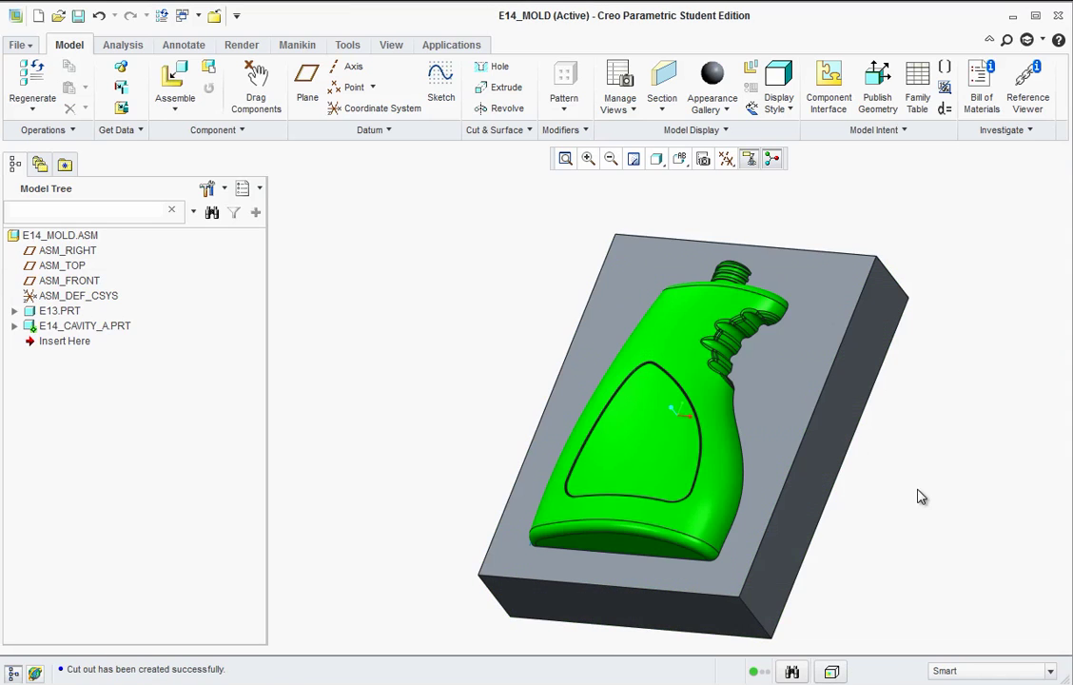
Hide E13.PRT and orbit to reveal the bottle-shaped hollow in E14_CAVITY_A
mouse_move(916, 496)
middle_mouse_down()
mouse_move(918, 473)
mouse_move(869, 524)
middle_mouse_up()
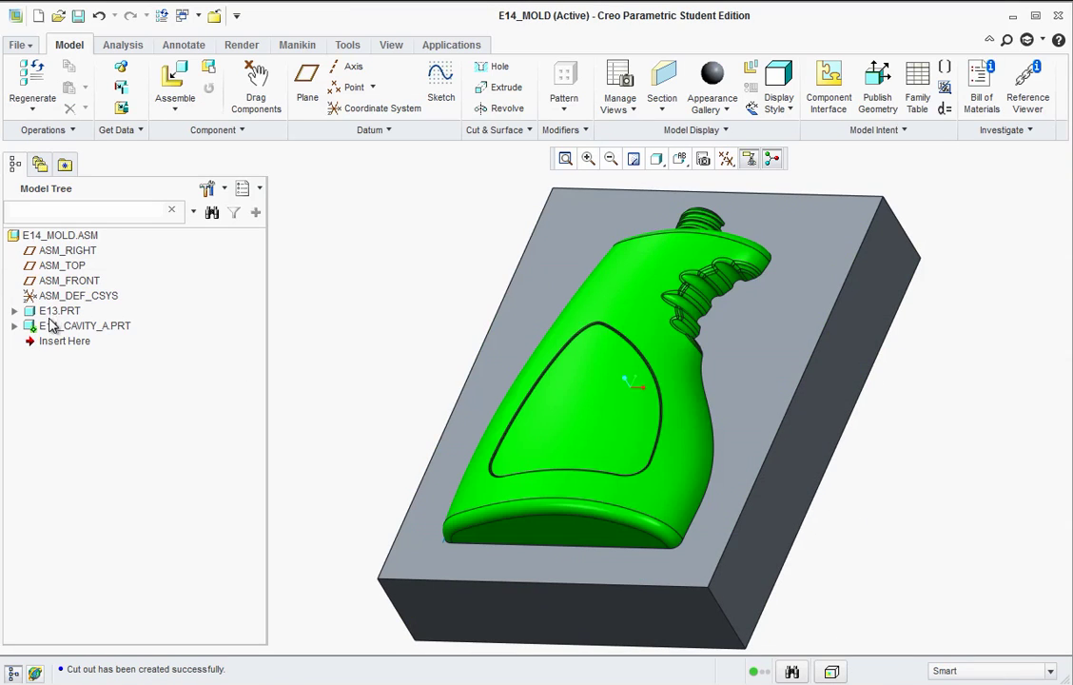
right_click(48, 313)
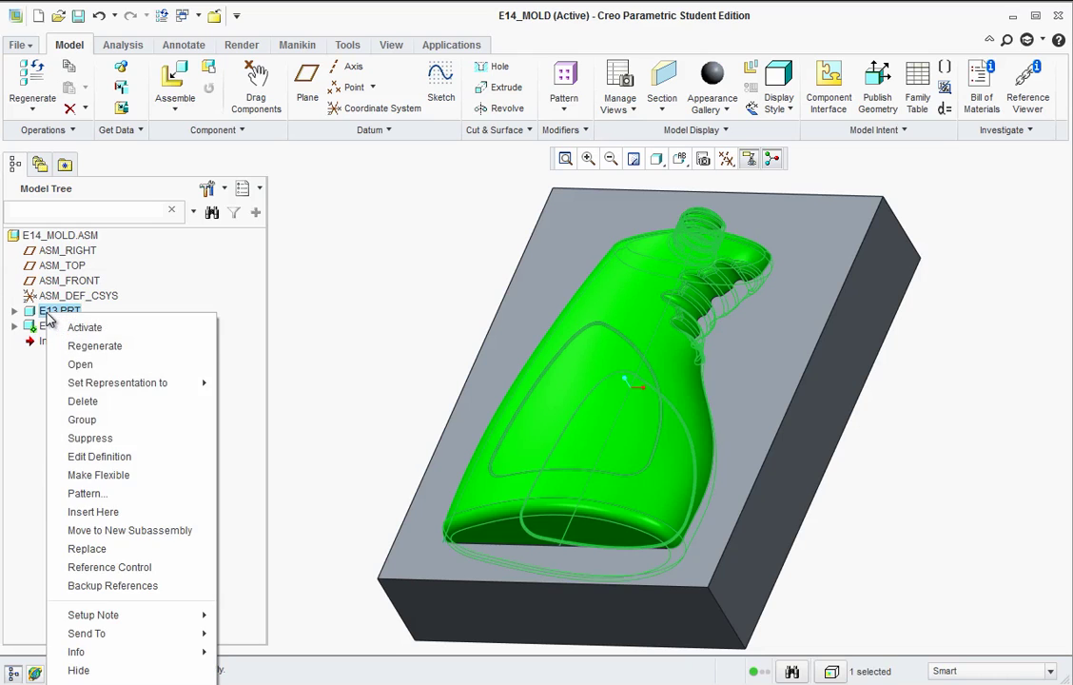
left_click(101, 670)
mouse_move(503, 311)
middle_mouse_down()
mouse_move(546, 347)
mouse_move(508, 302)
middle_mouse_up()
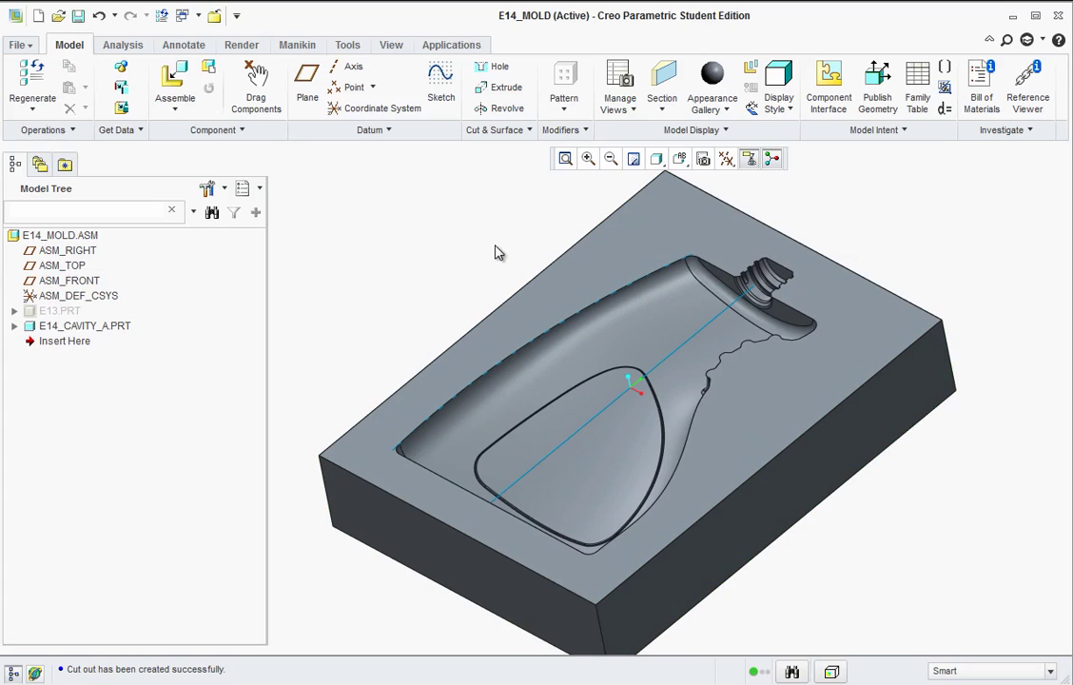
Create solid part E14_INSERT_A copied from the template and place it with a Default constraint
left_click(208, 67)
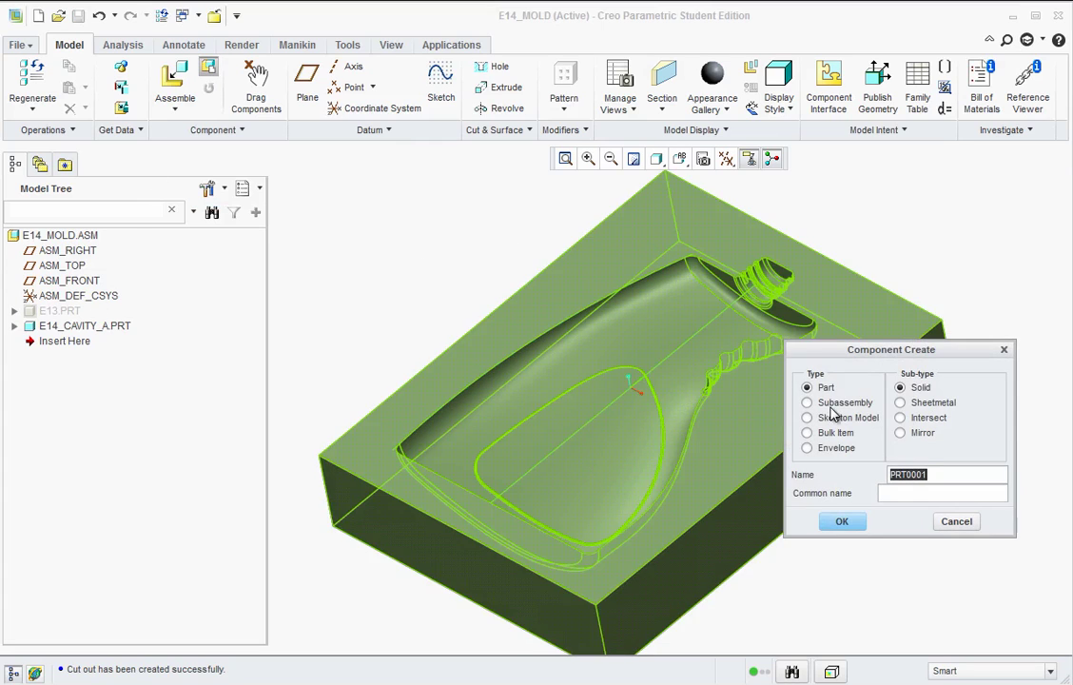
type("E14_INSERT_A")
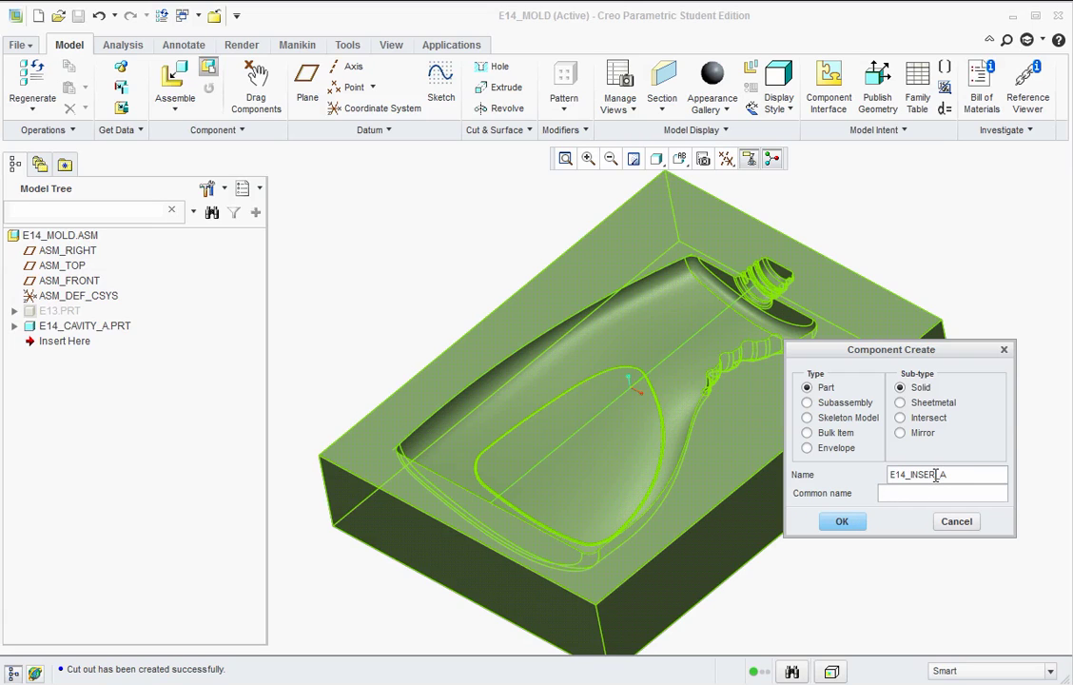
left_click(842, 522)
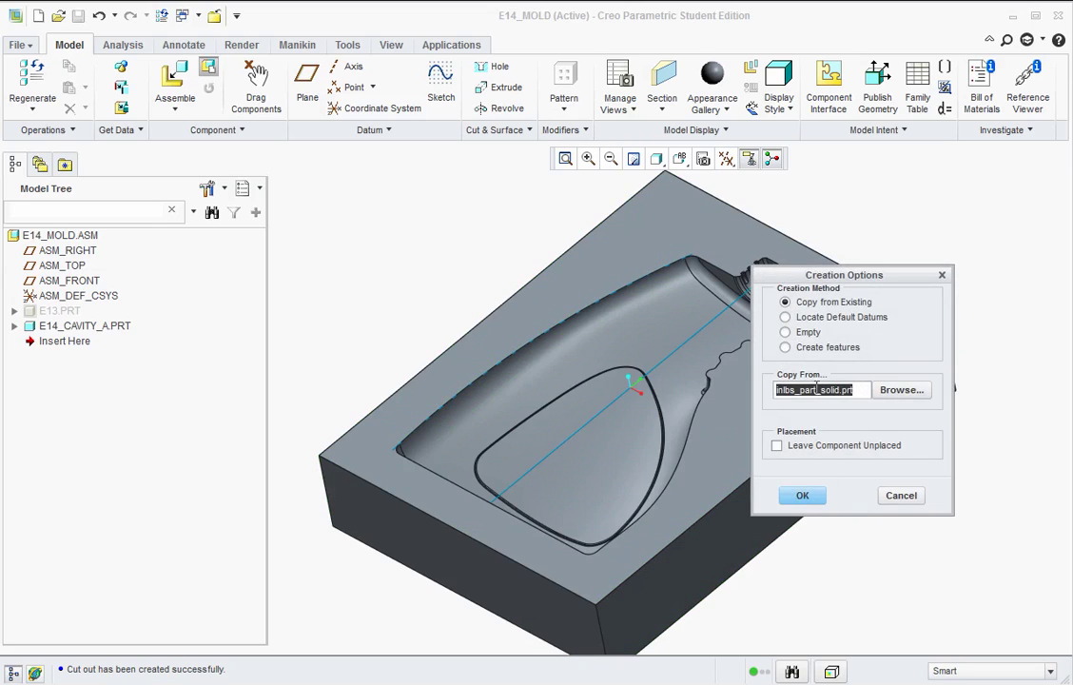
left_click(801, 493)
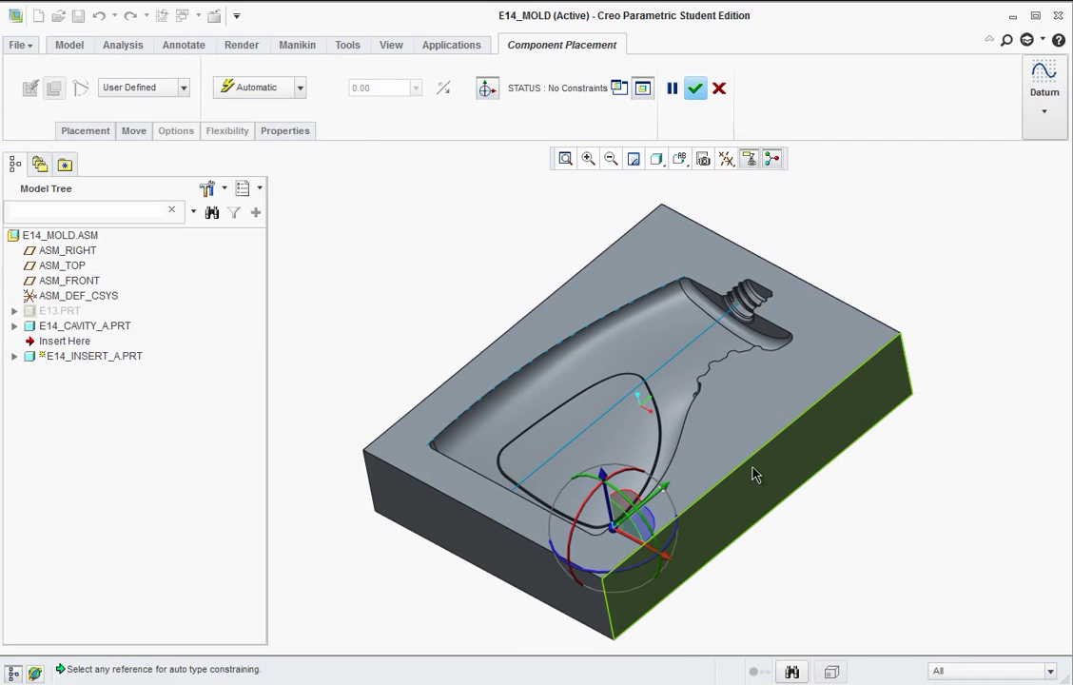
left_click(300, 88)
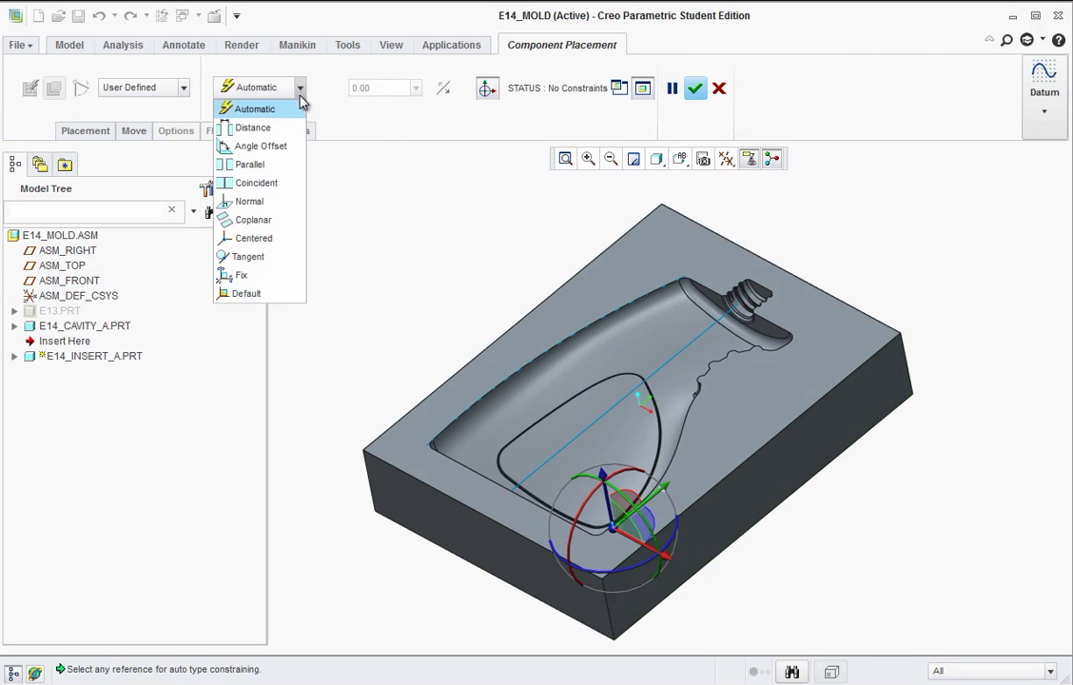
left_click(244, 294)
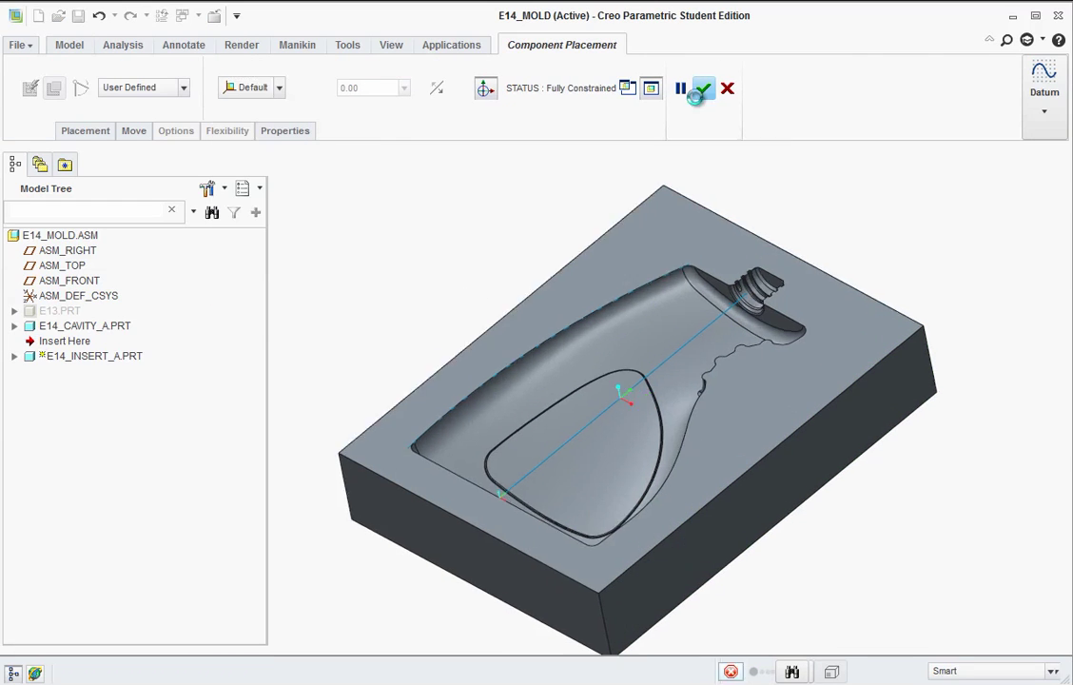
left_click(703, 87)
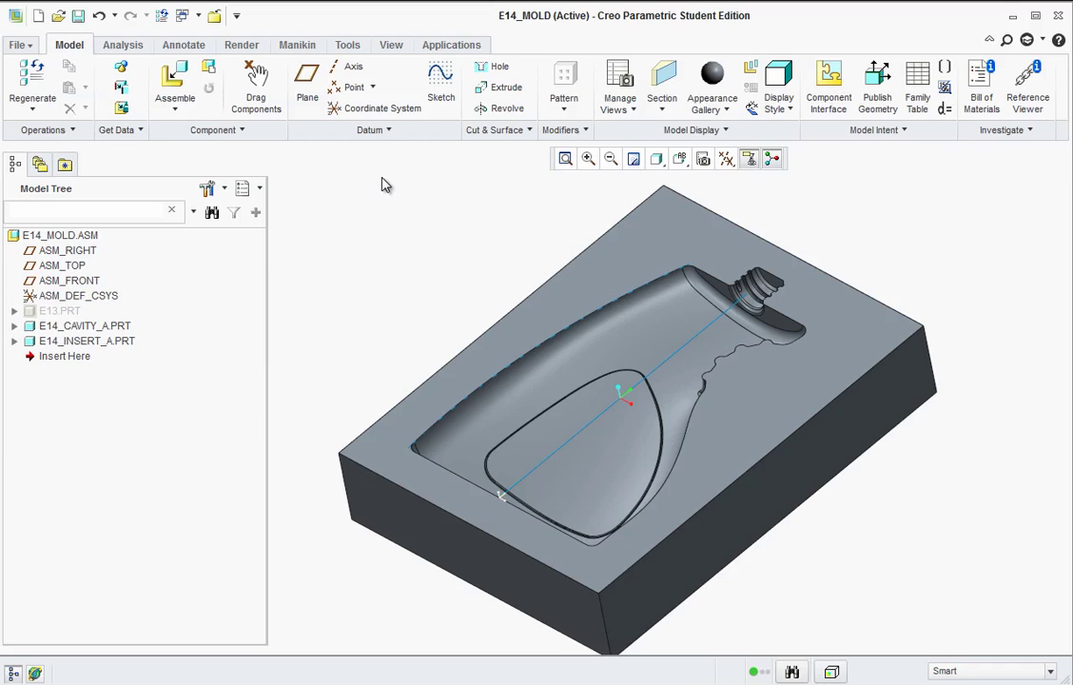
Start a sketch on the mold's top face, using the block's top edge as a reference
left_click(440, 84)
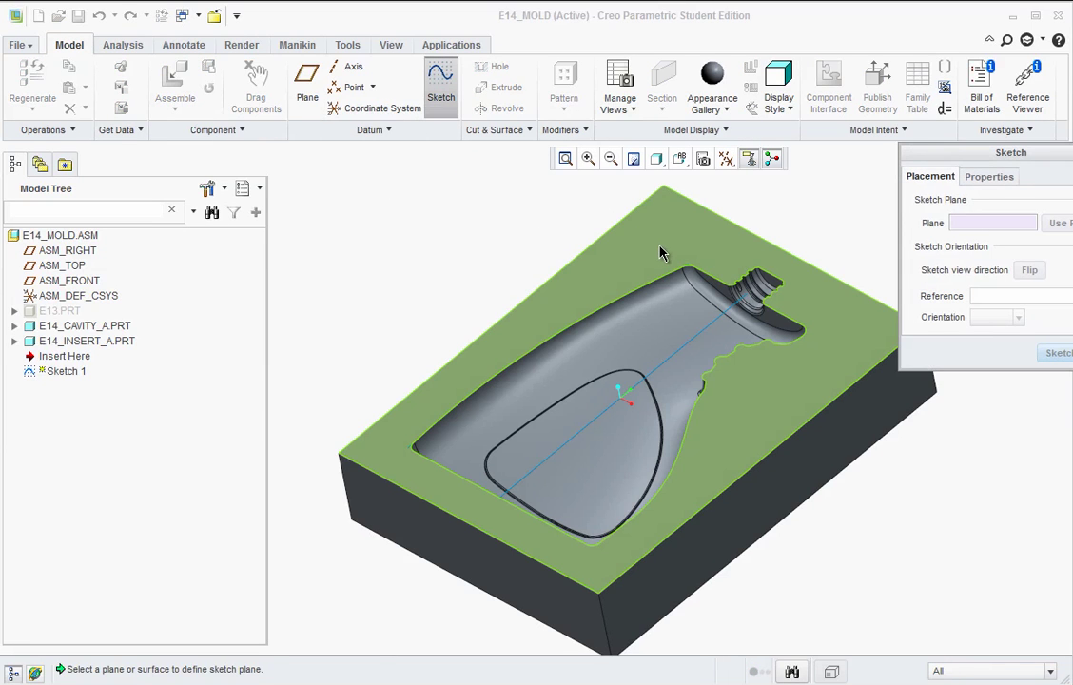
left_click(663, 252)
left_click(1056, 353)
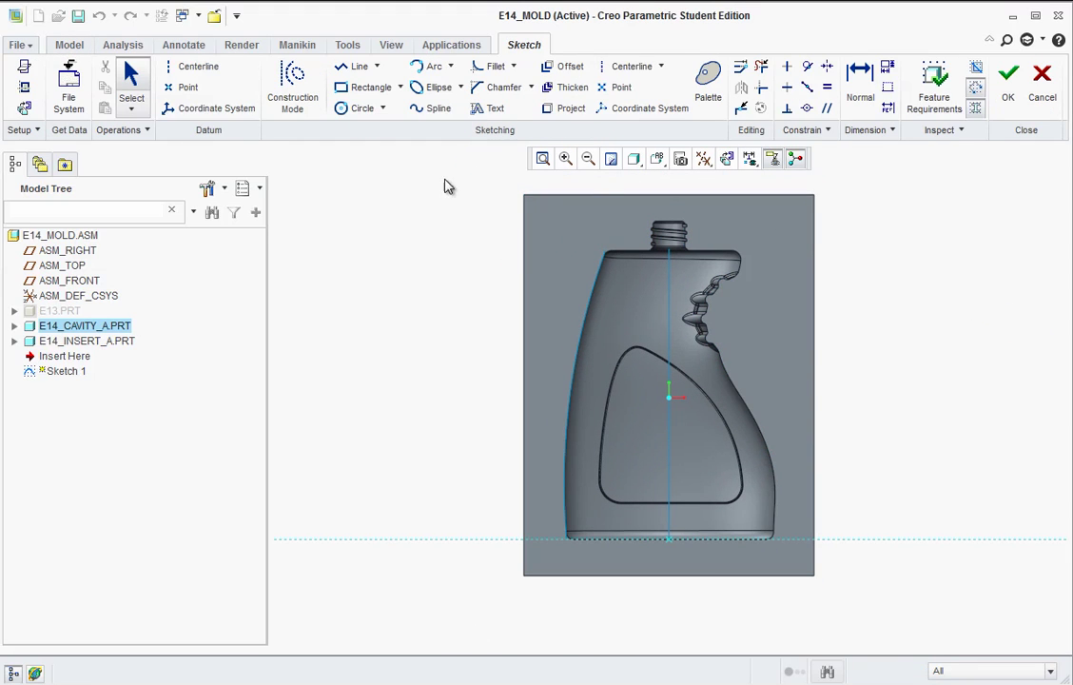
left_click(25, 90)
left_click(675, 206)
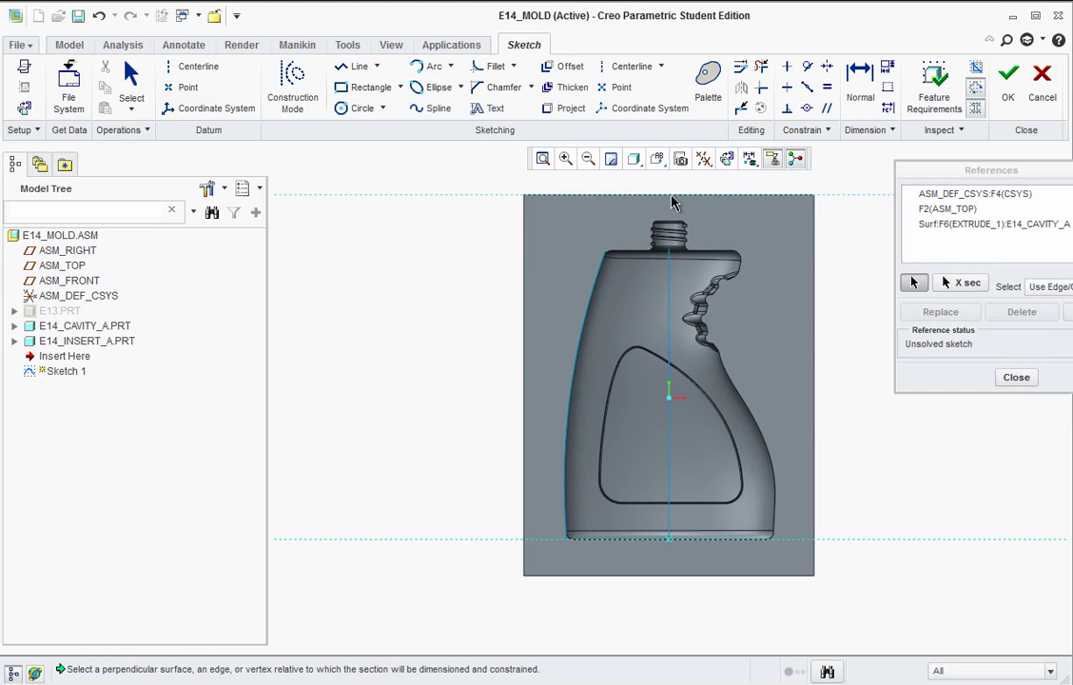
left_click(1018, 384)
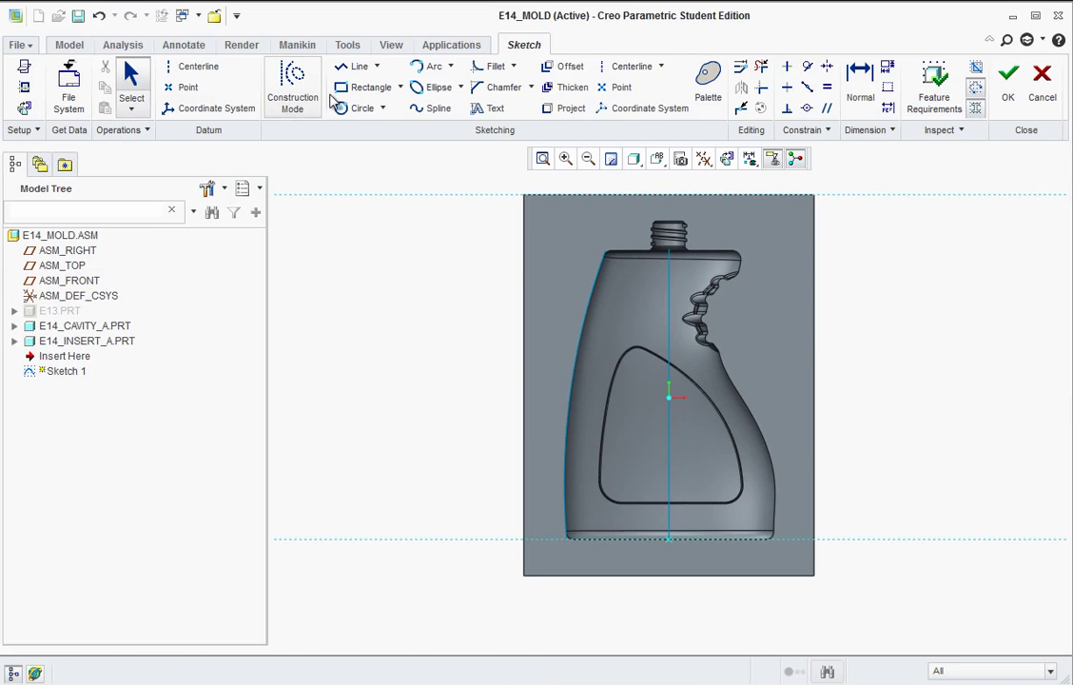
Draw a rectangle from the block's top-left corner past the bottle neck
left_click(363, 87)
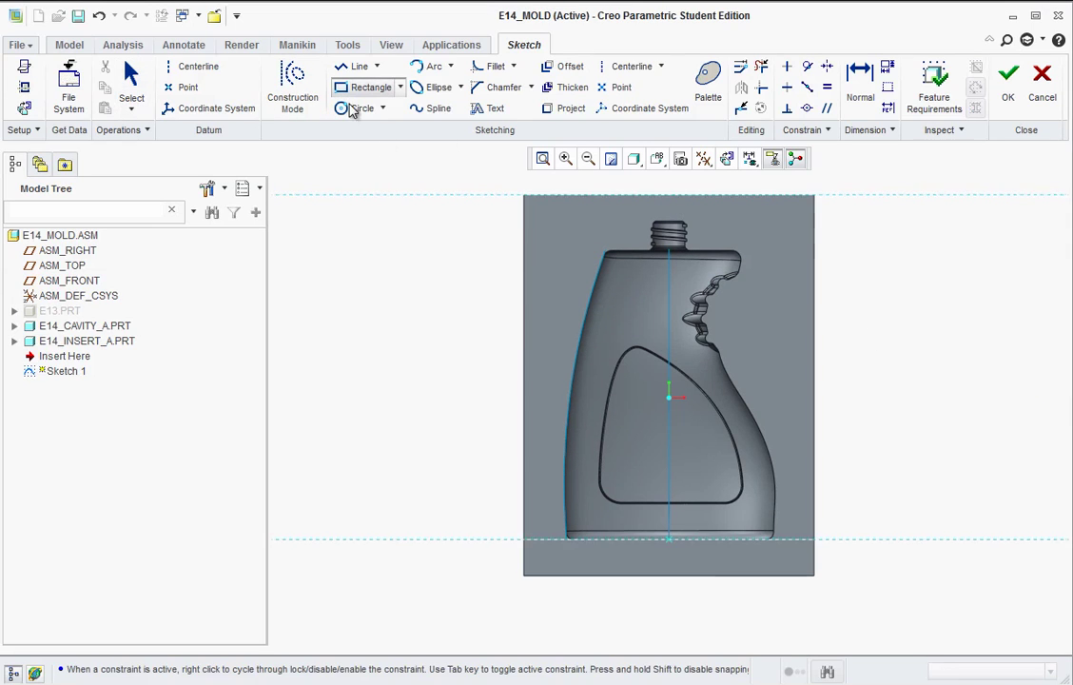
left_click(576, 195)
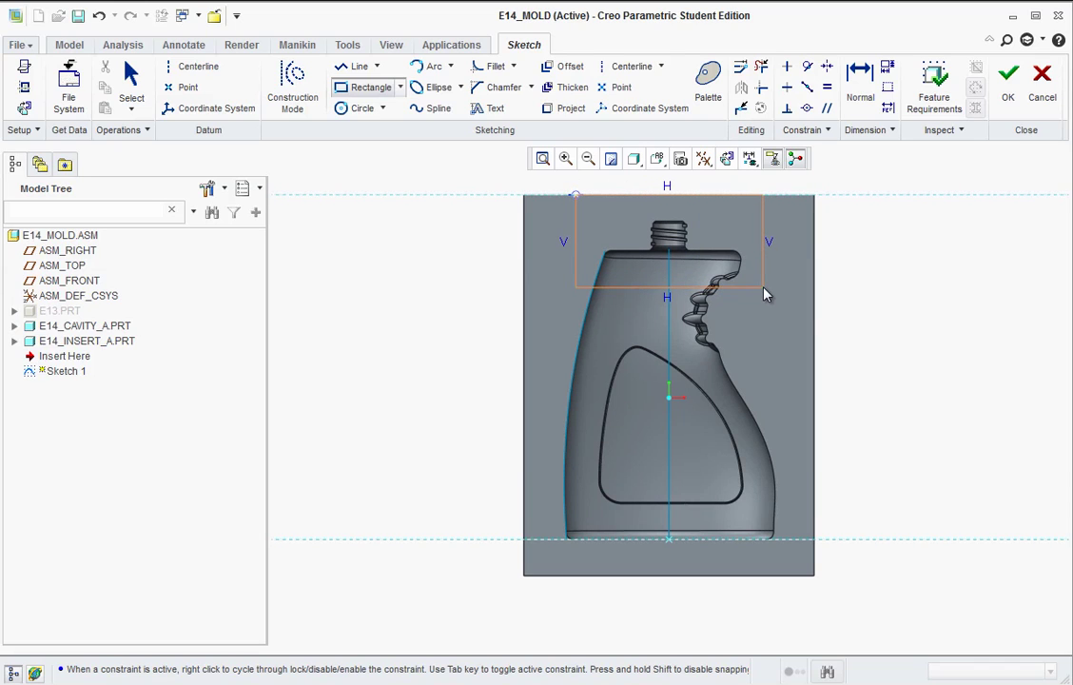
left_click(762, 285)
middle_click(856, 328)
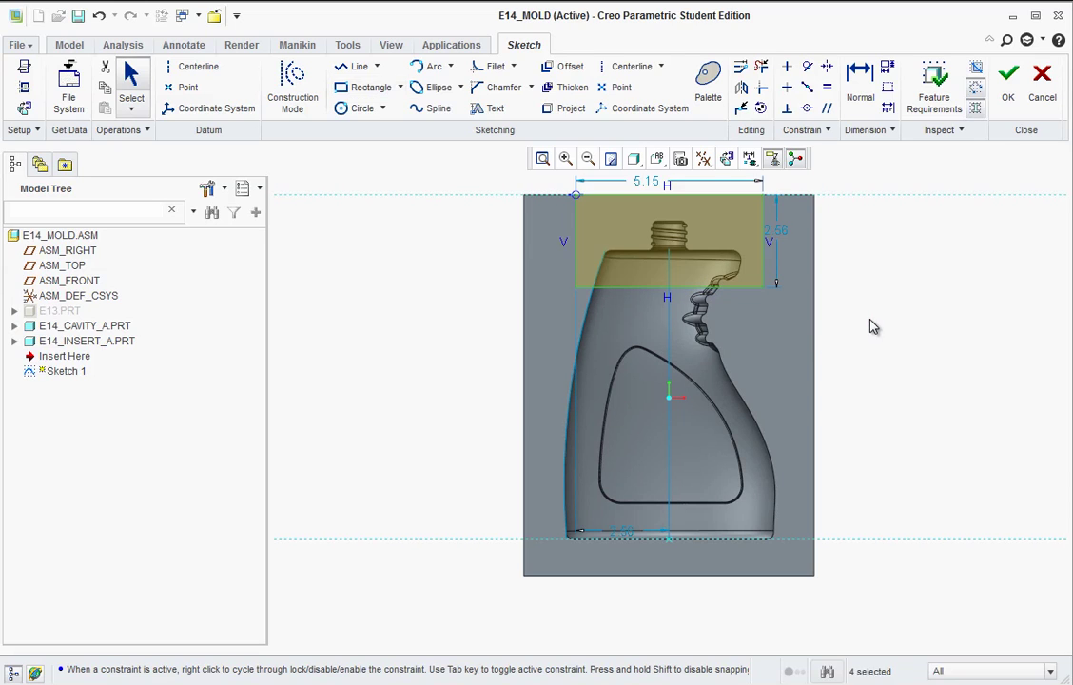
Dimension the rectangle to width 5, height 2.5 and bottom offset 2.5, viewed in 3-D
double_click(652, 180)
type("5")
key("Return")
double_click(775, 244)
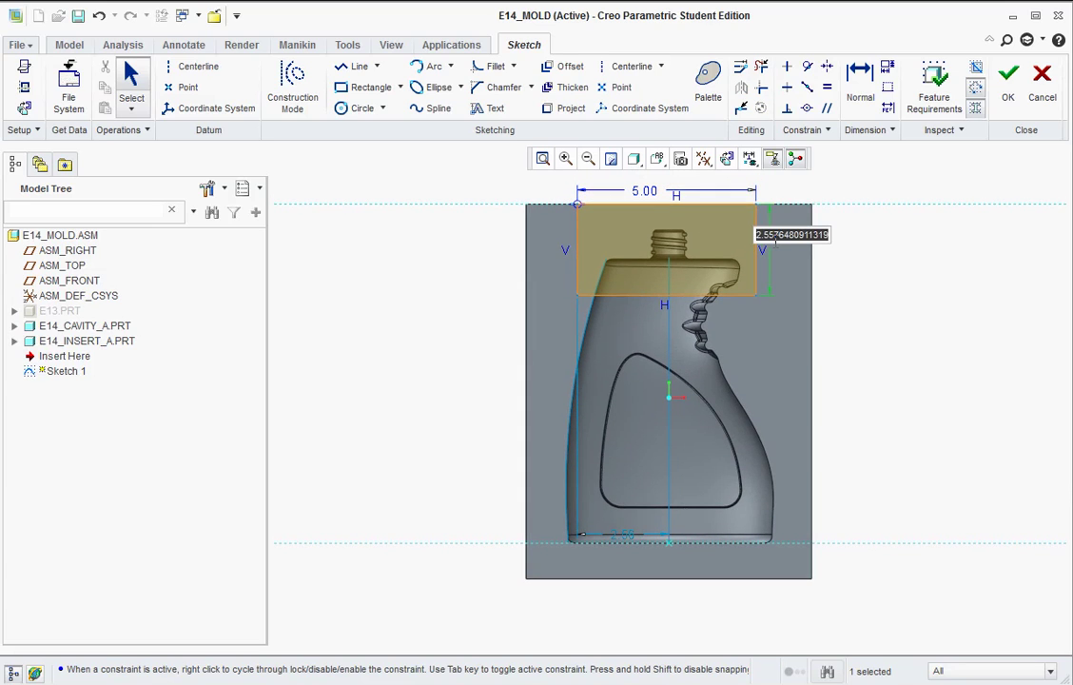
type("2.5")
key("Return")
double_click(626, 538)
type("2")
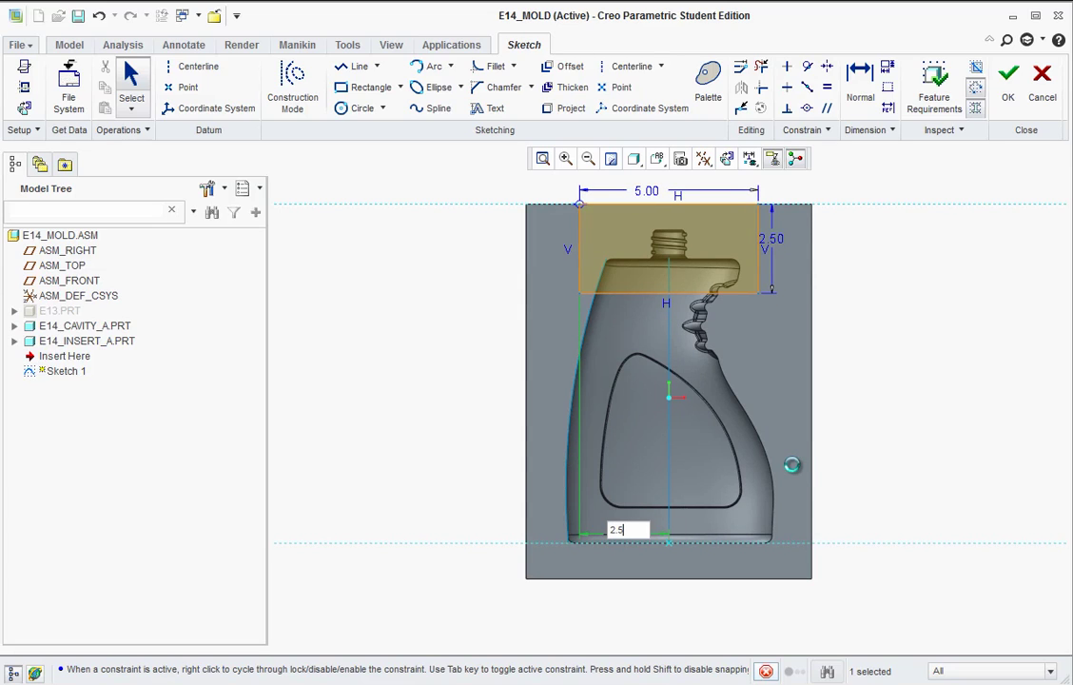
key("Return")
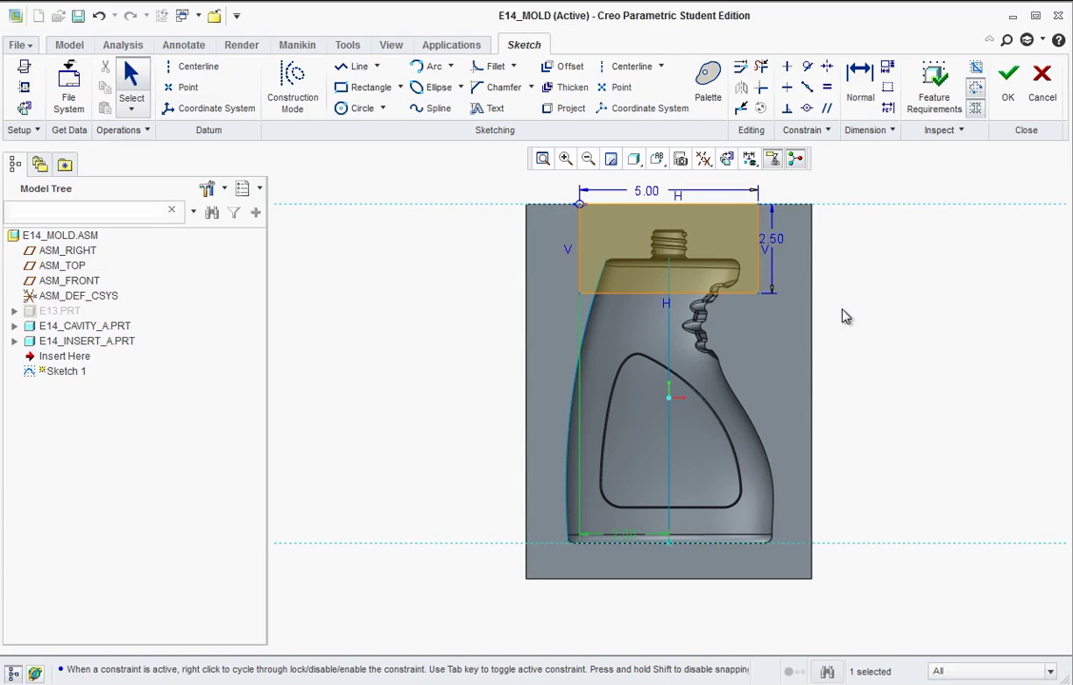
key("ctrl+d")
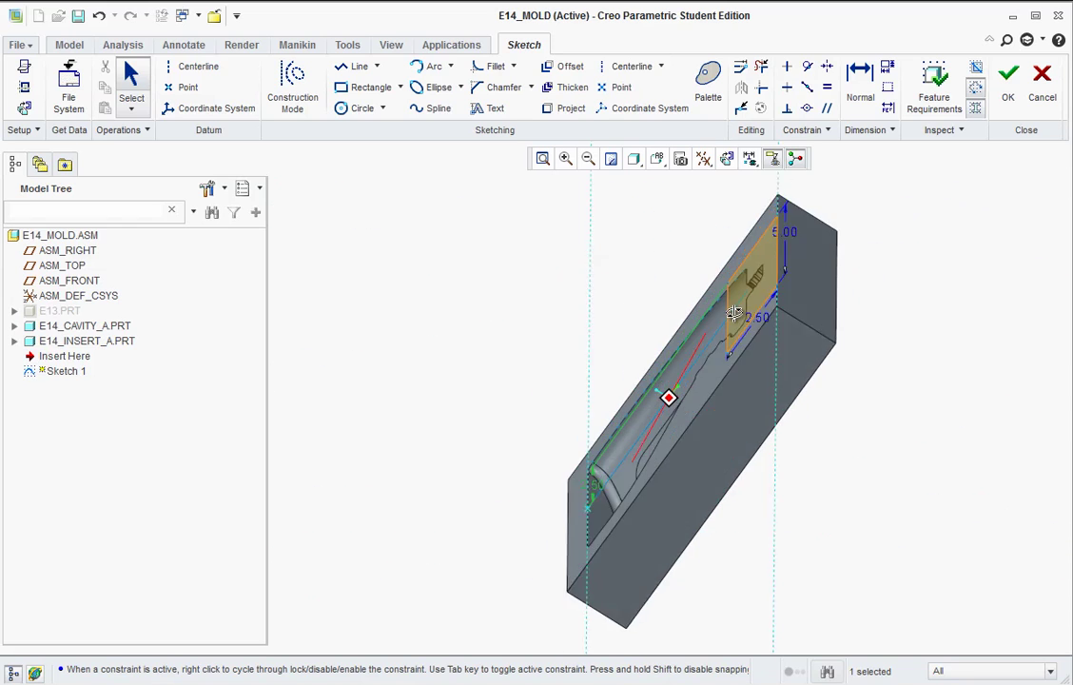
Finish Sketch 1, then delete it from the E14_MOLD assembly
left_click(1008, 76)
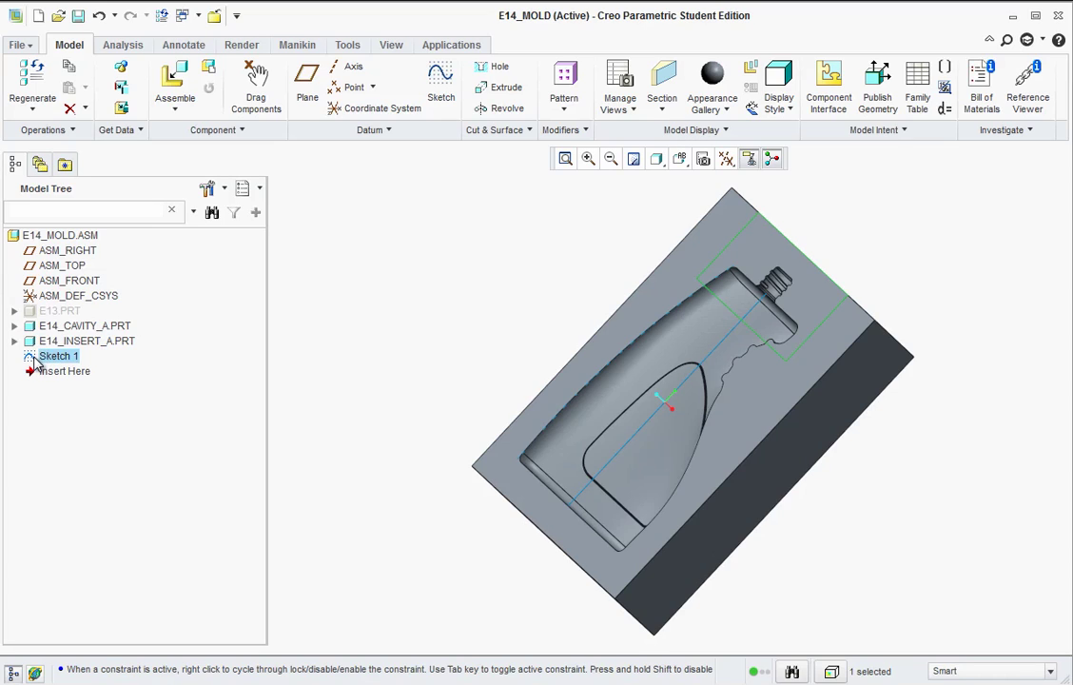
left_click(58, 357)
key("Escape")
key("Delete")
left_click(326, 426)
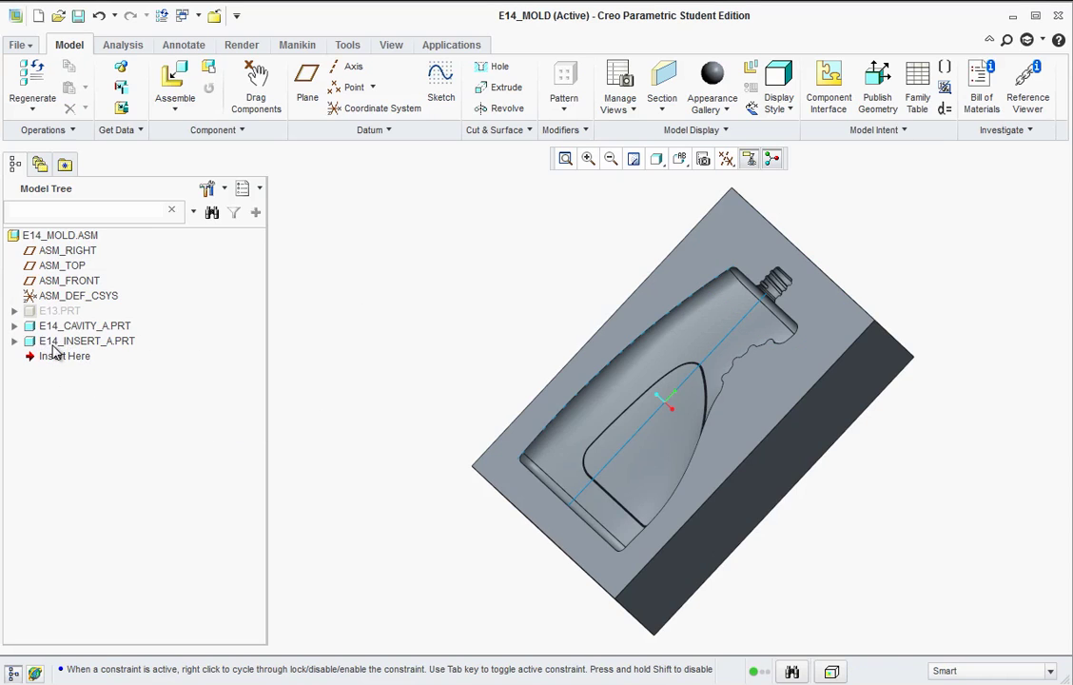
right_click(55, 344)
Activate E14_INSERT_A and start a sketch on the mold's top surface referencing its top edge
left_click(102, 358)
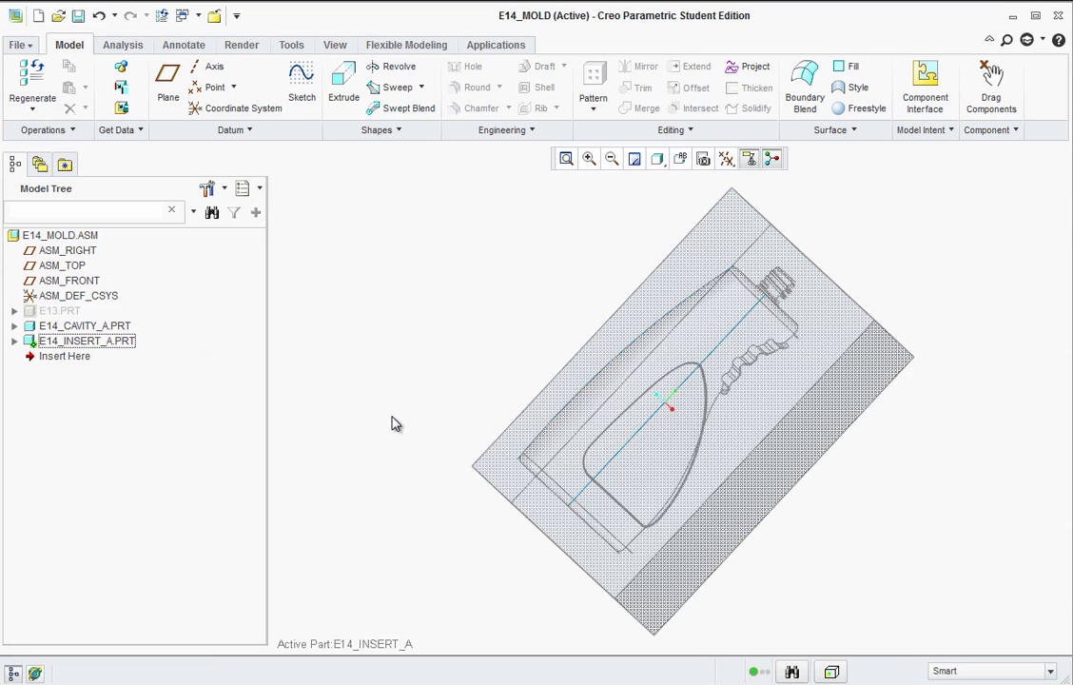
mouse_move(466, 298)
middle_mouse_down()
mouse_move(562, 320)
mouse_move(519, 286)
middle_mouse_up()
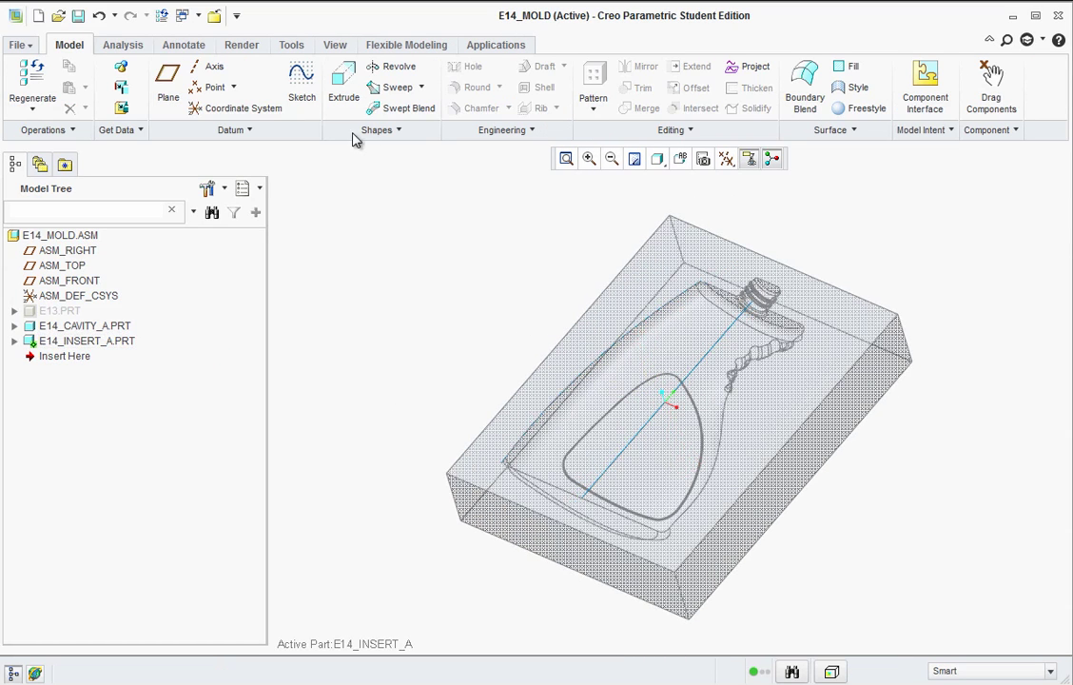
left_click(301, 83)
left_click(707, 274)
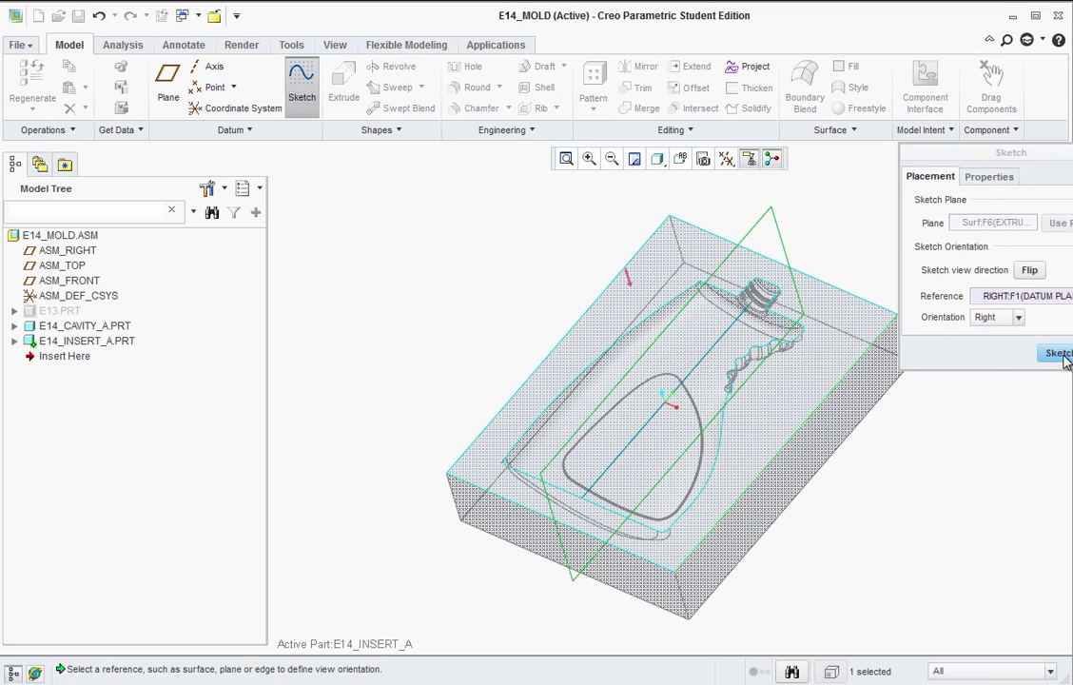
left_click(1057, 353)
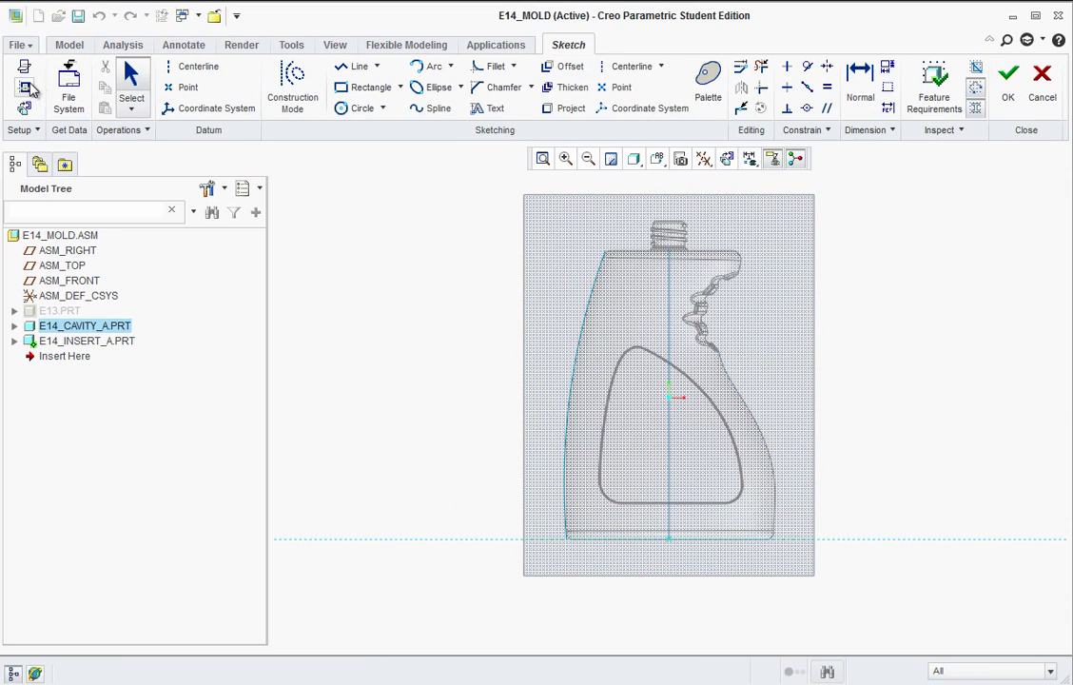
left_click(25, 90)
left_click(636, 200)
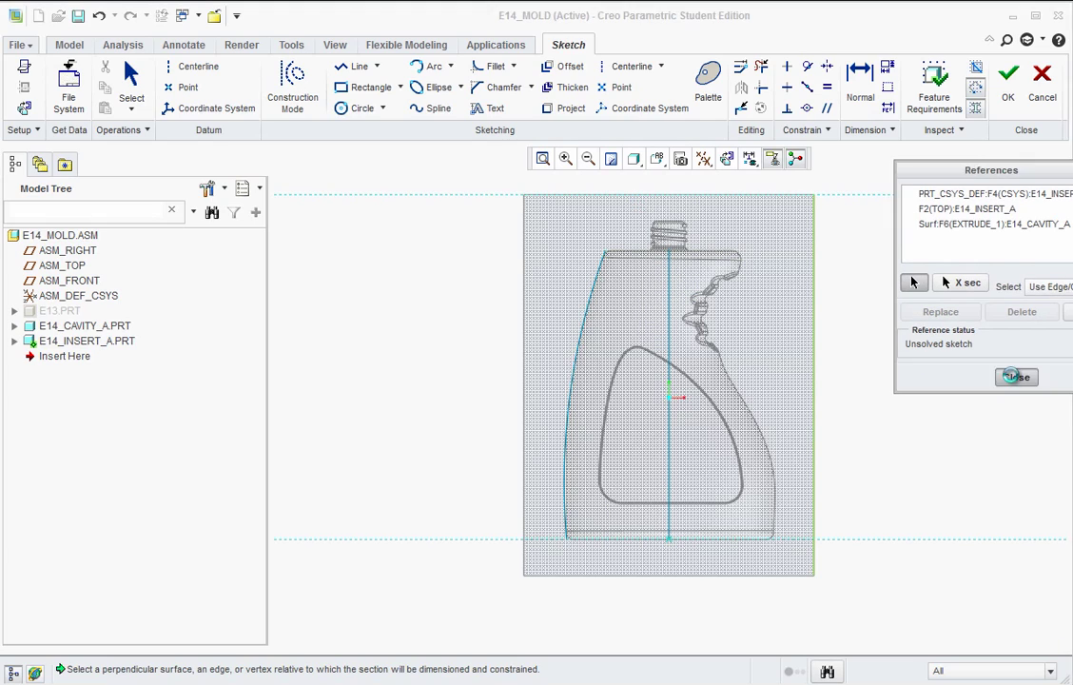
left_click(1015, 377)
Draw a rectangle from the block's top-left corner past the bottle neck
left_click(360, 88)
left_click(578, 195)
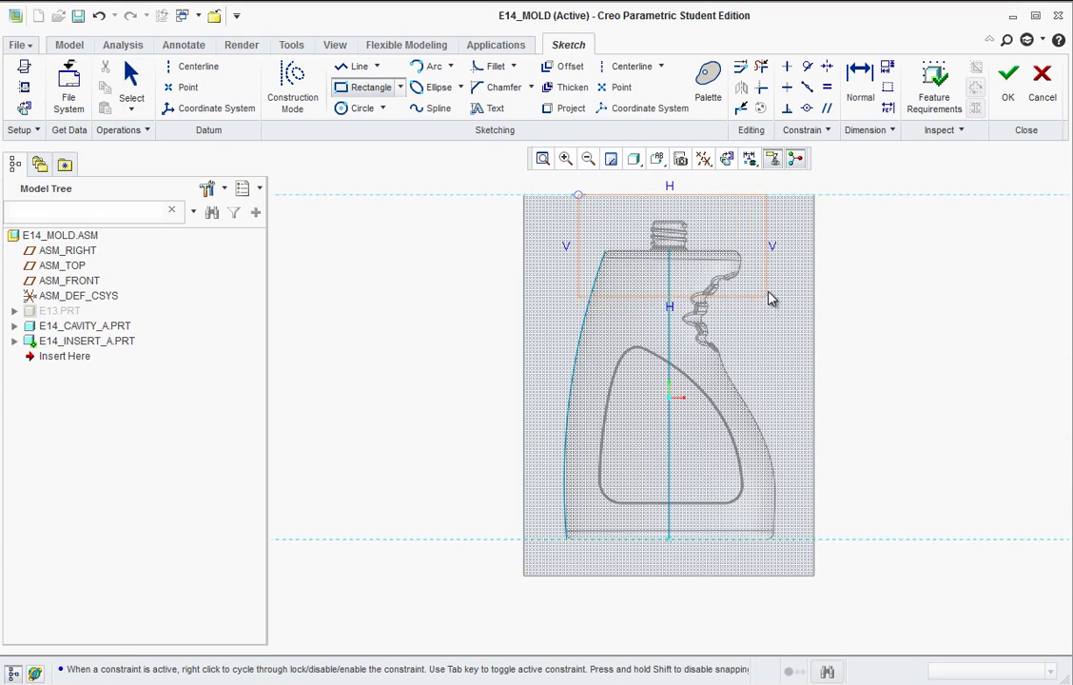
left_click(768, 288)
middle_click(870, 287)
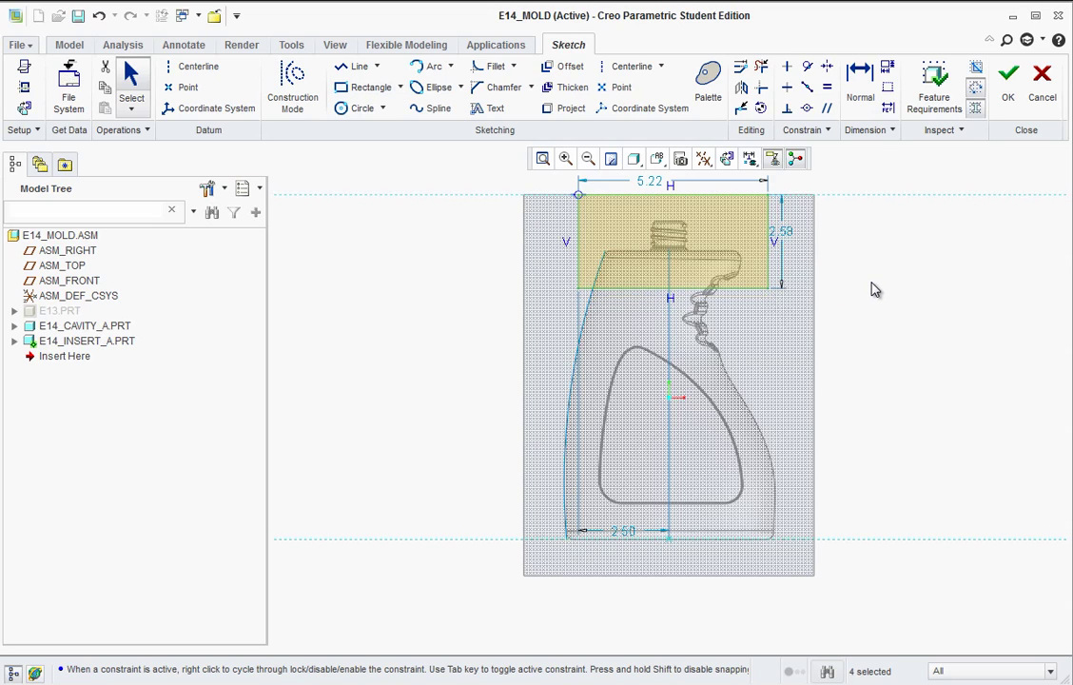
Set the rectangle to height 2.5, width 5 and bottom offset 2.5, then finish the sketch
double_click(787, 226)
type("2.5")
key("Return")
double_click(652, 187)
type("5")
key("Return")
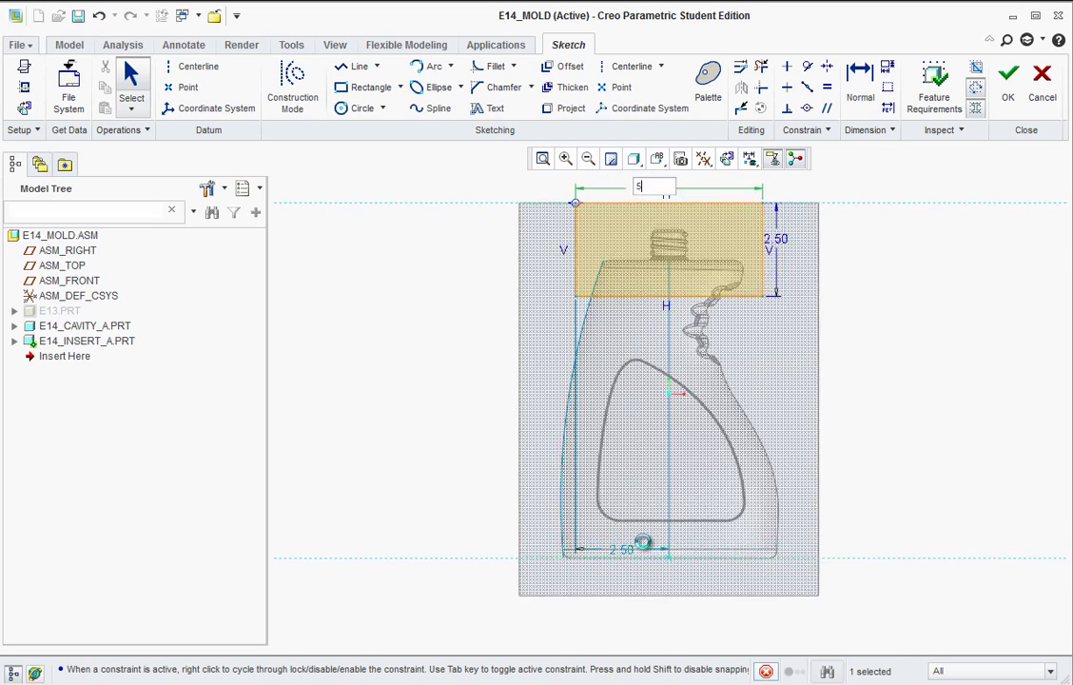
double_click(623, 553)
type("2.5")
key("Return")
middle_click_drag(809, 388, 1018, 185)
left_click(1008, 76)
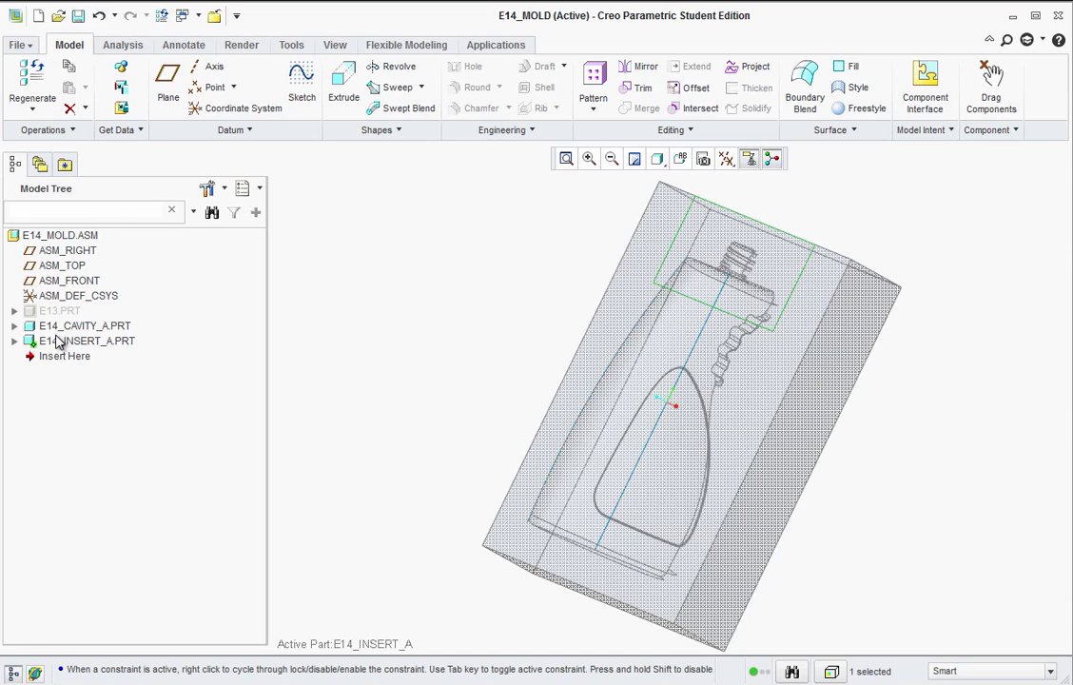
Extrude the 5 by 2.5 rectangle to a depth of 1.5 to form the insert block
left_click(344, 86)
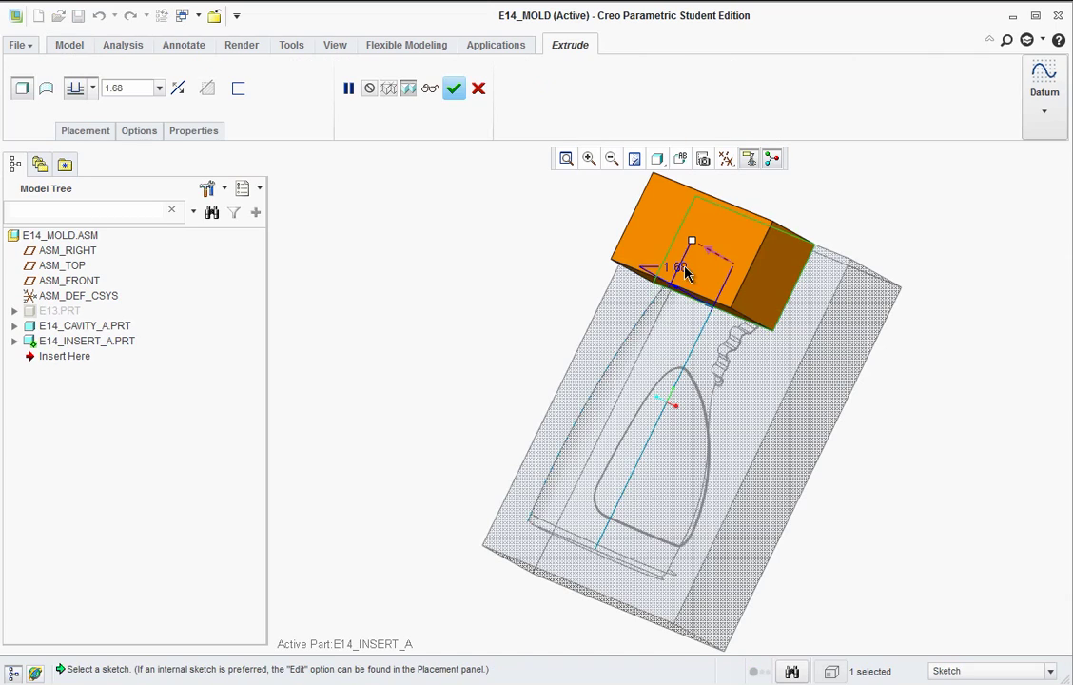
left_click_drag(693, 247, 768, 283)
double_click(813, 342)
type("1.5")
key("Return")
mouse_move(823, 400)
middle_mouse_down()
mouse_move(831, 355)
mouse_move(824, 401)
middle_mouse_up()
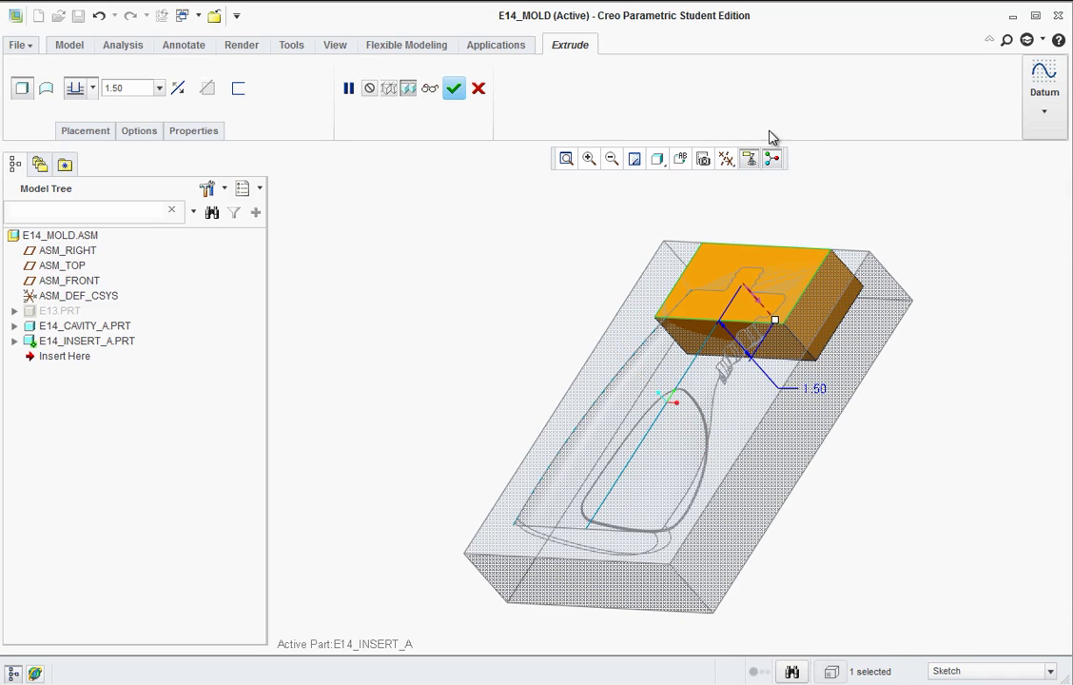
left_click(453, 88)
mouse_move(496, 270)
middle_mouse_down()
mouse_move(463, 295)
mouse_move(525, 287)
middle_mouse_up()
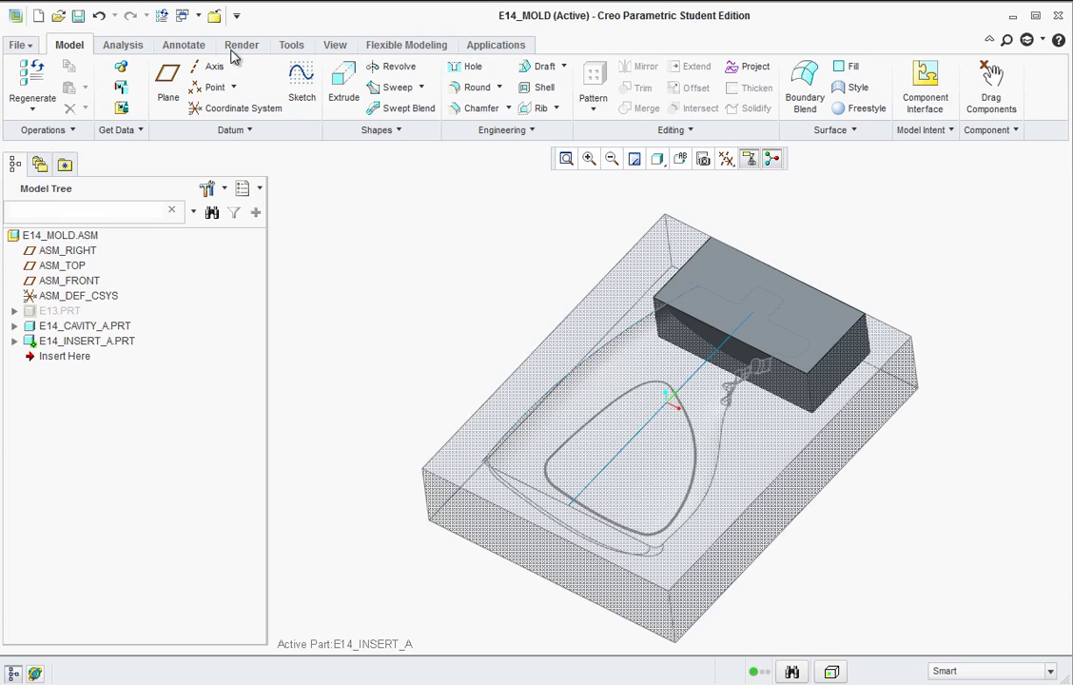
Apply ptc-std-bronze-polished to the insert A part, then reactivate E14_MOLD.ASM
left_click(334, 46)
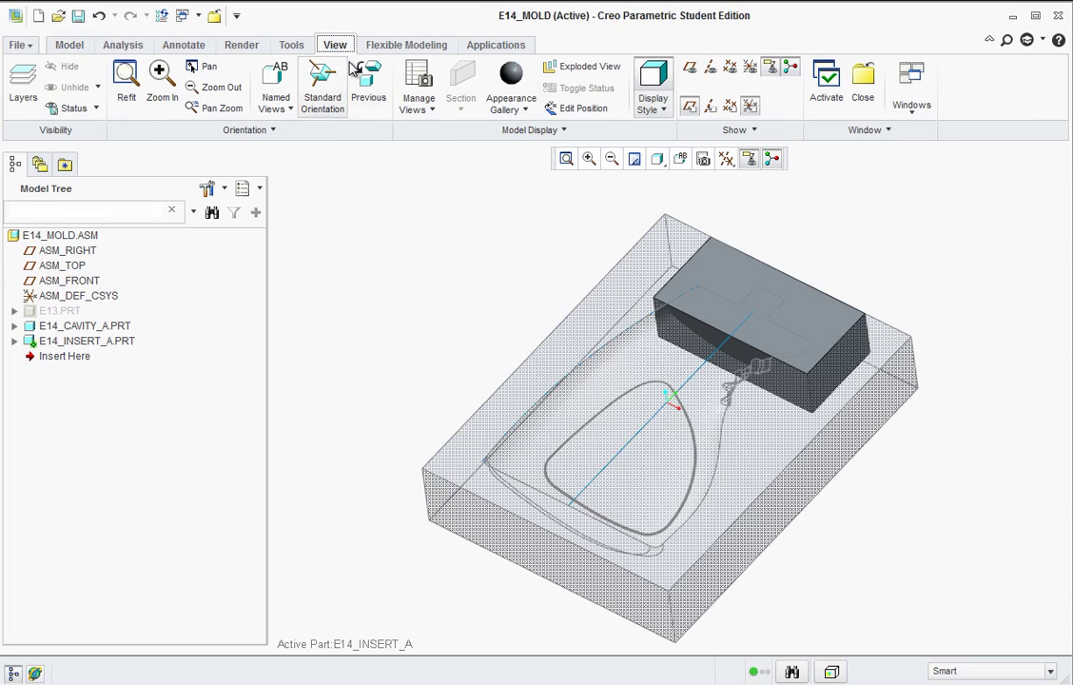
left_click(527, 111)
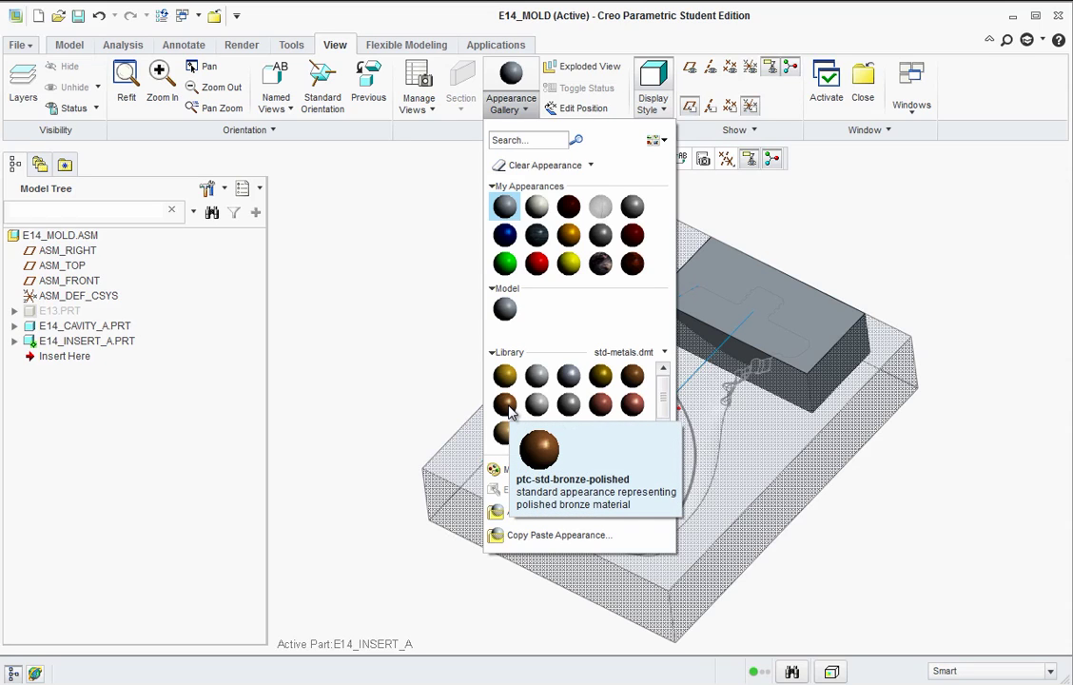
left_click(509, 407)
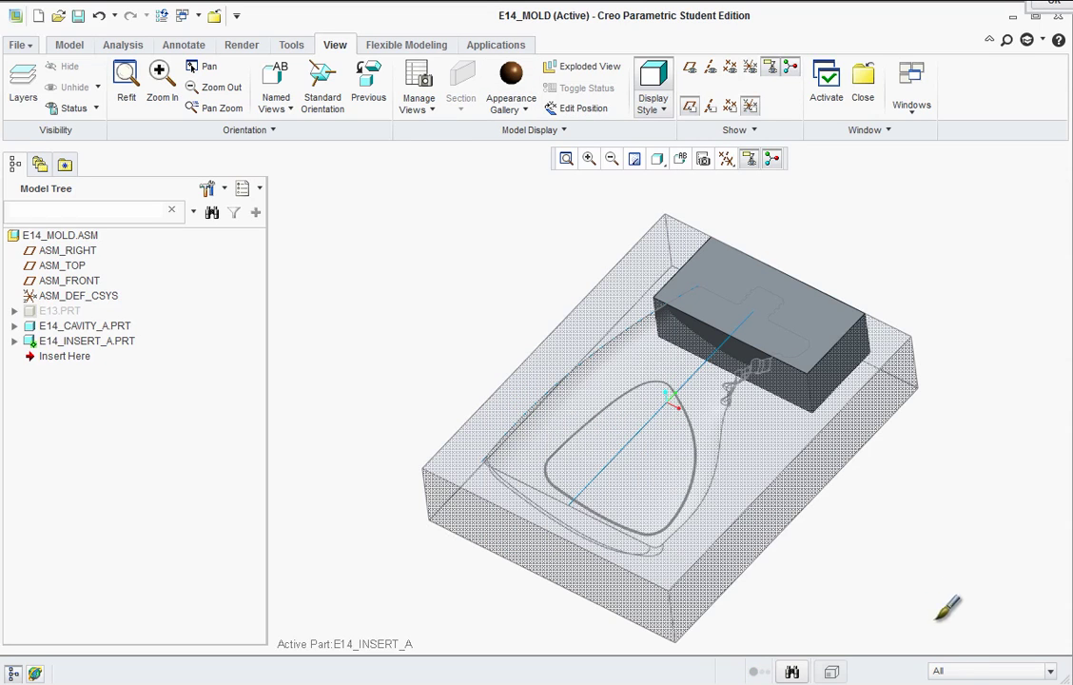
left_click(966, 674)
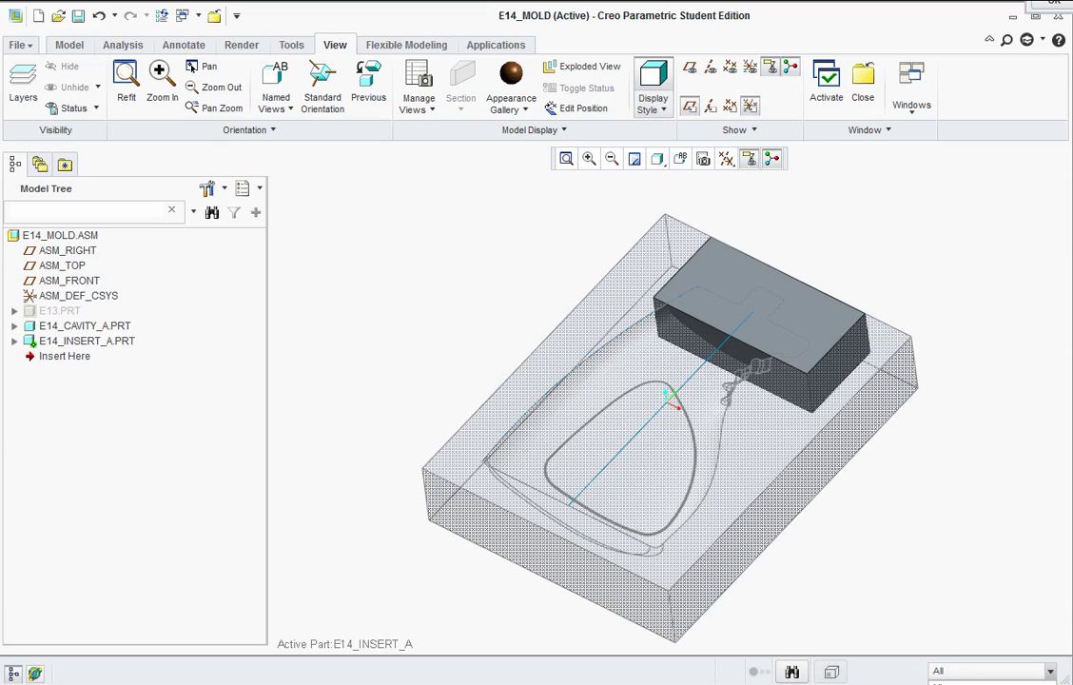
left_click(966, 684)
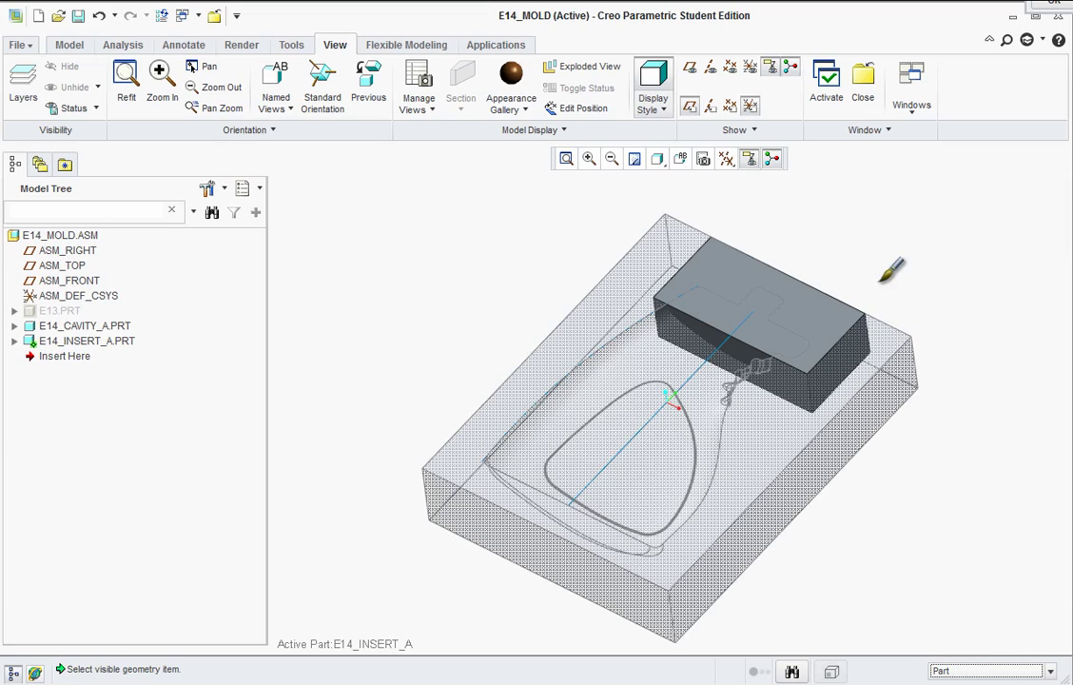
left_click(804, 290)
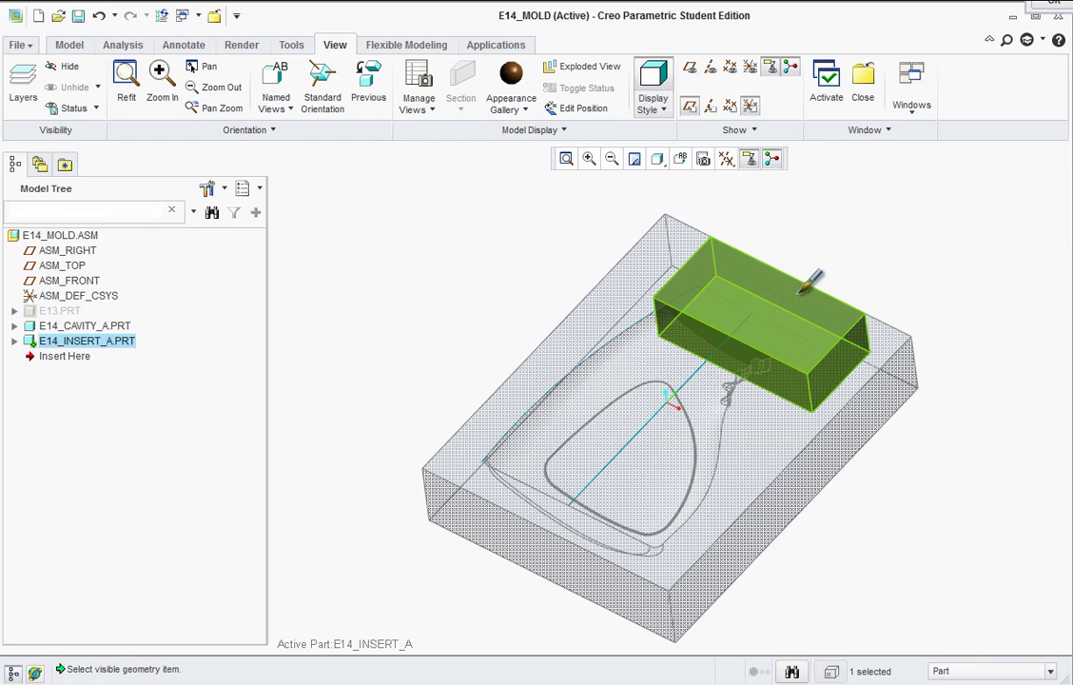
left_click(855, 259)
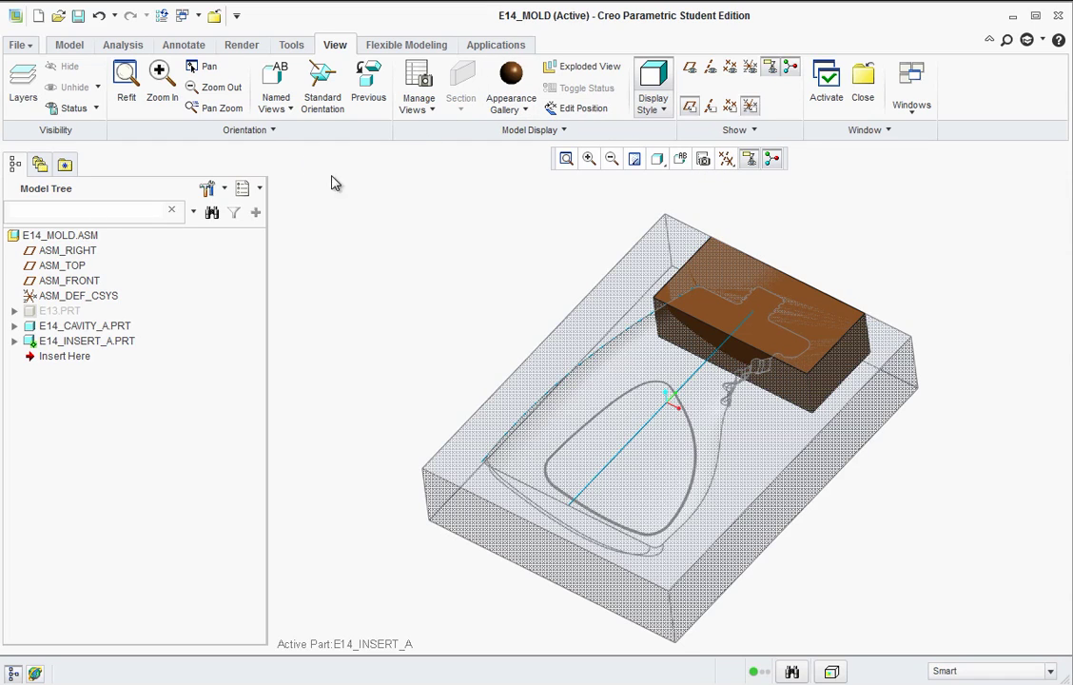
right_click(46, 238)
left_click(81, 249)
Cut Out E14_CAVITY_A using E14_INSERT_A as the cutting reference
left_click(430, 271)
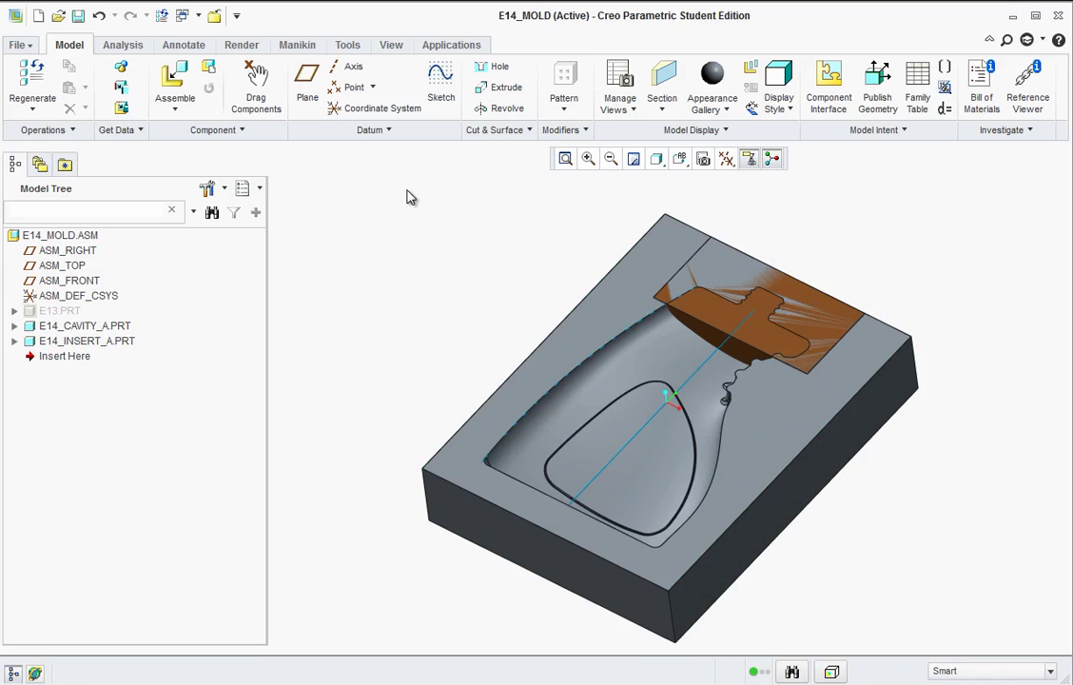
left_click(241, 133)
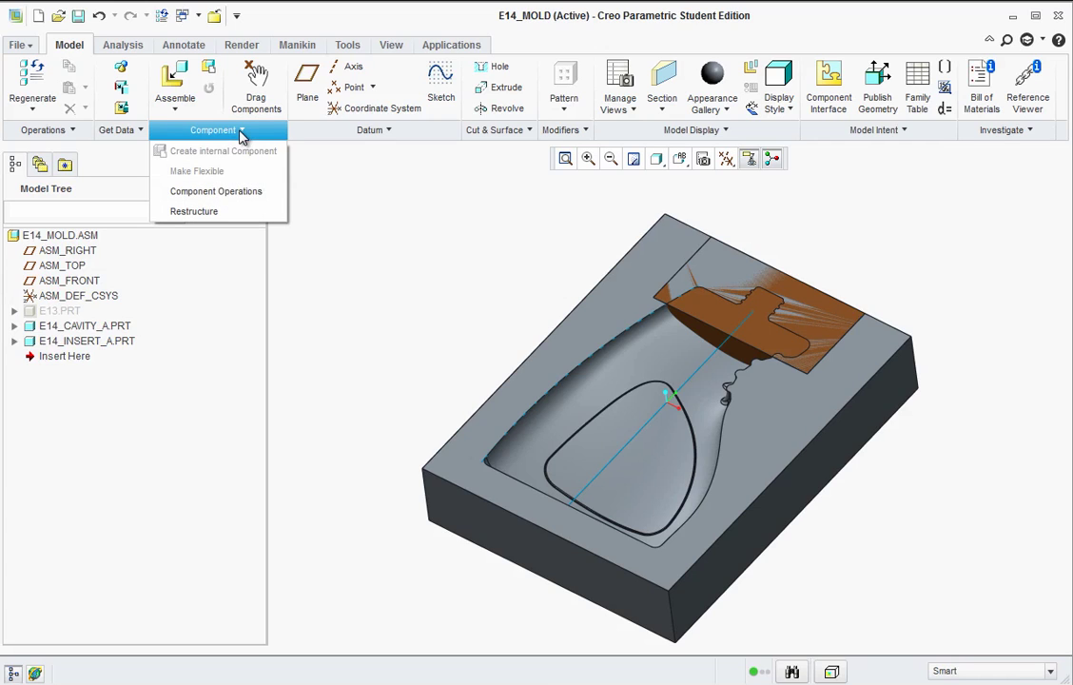
left_click(229, 193)
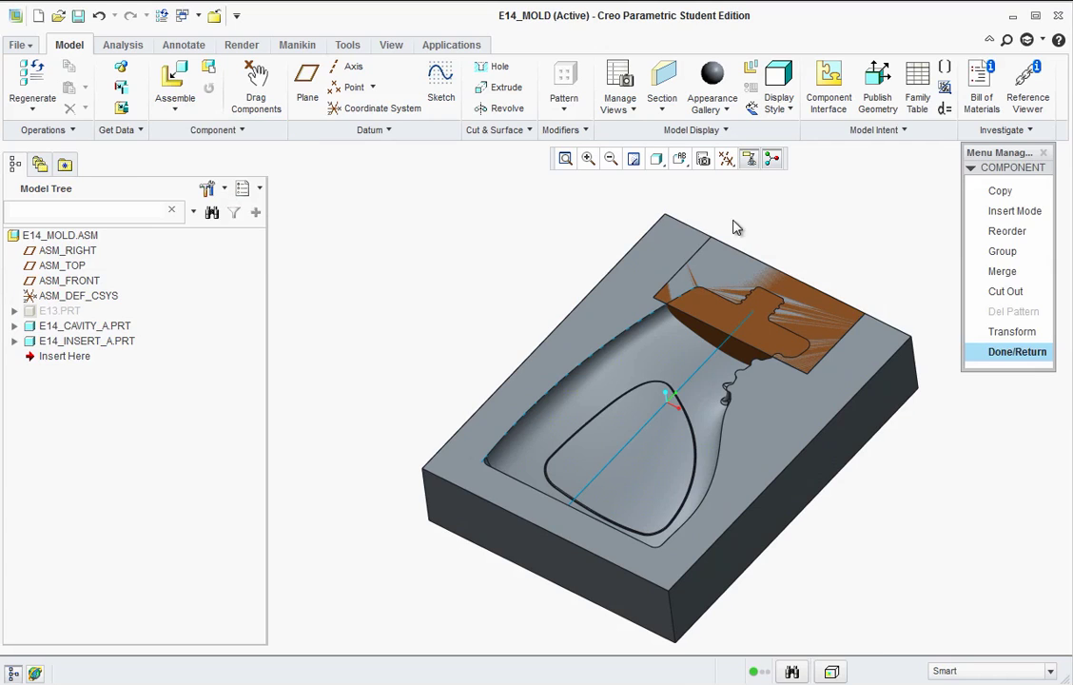
left_click(997, 291)
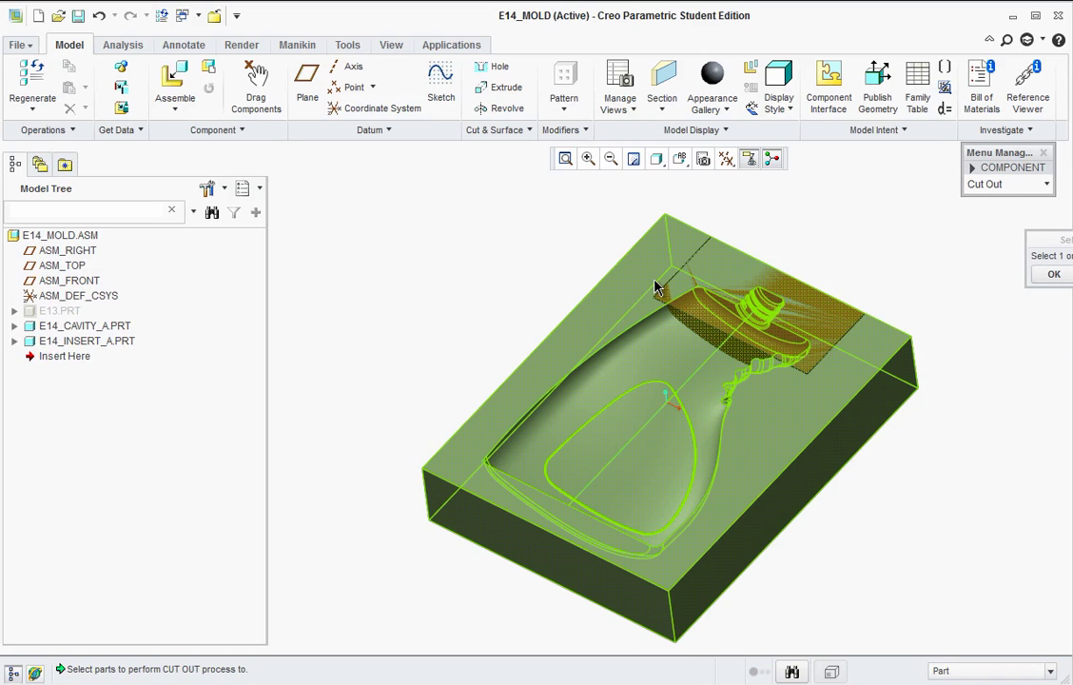
left_click(887, 402)
left_click(1050, 276)
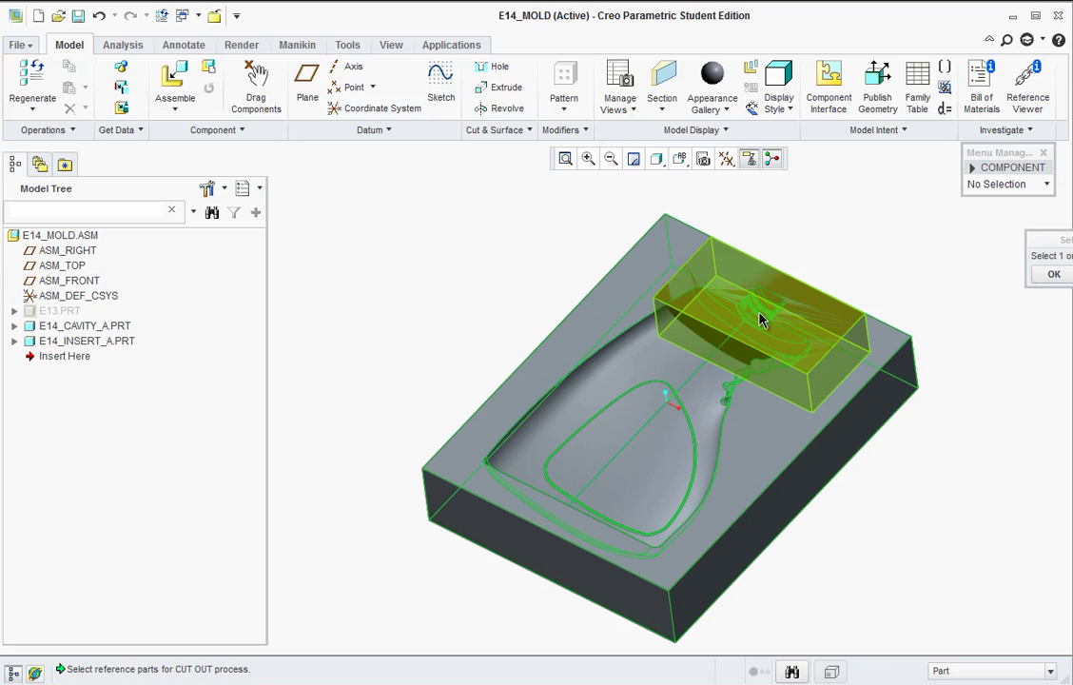
left_click(761, 319)
left_click(1052, 274)
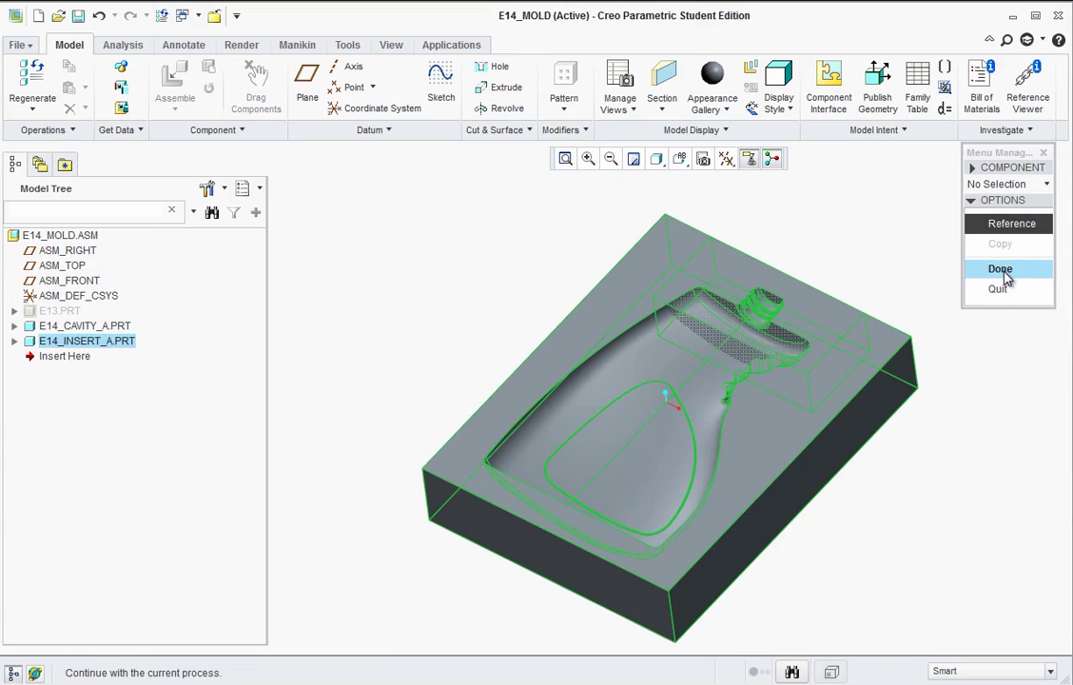
left_click(1001, 270)
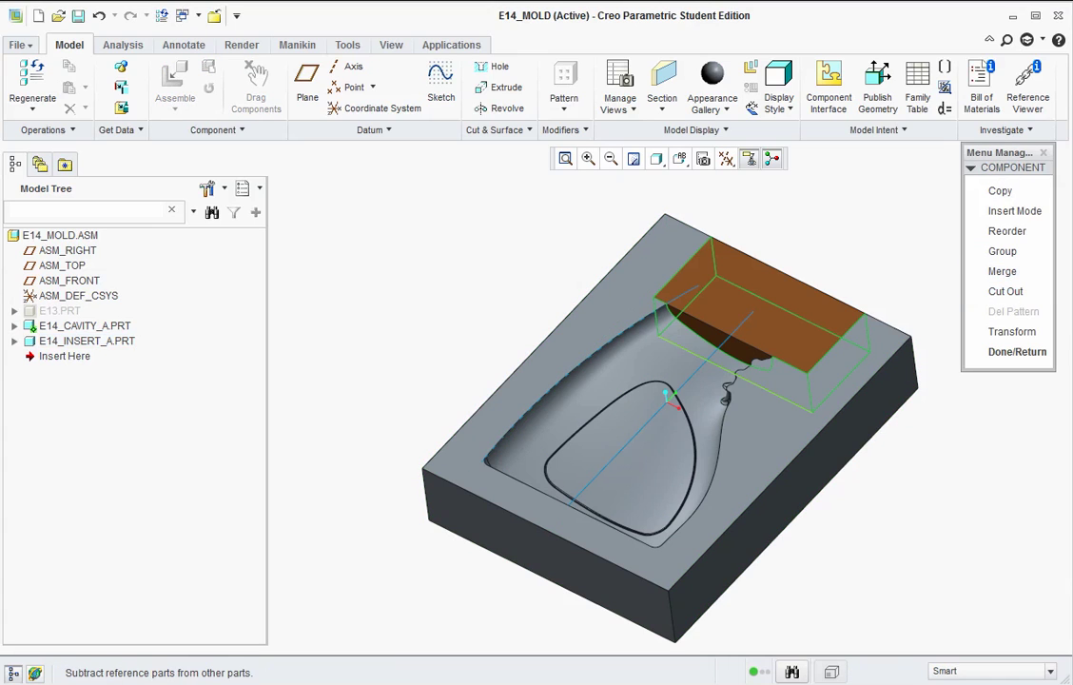
left_click(14, 340)
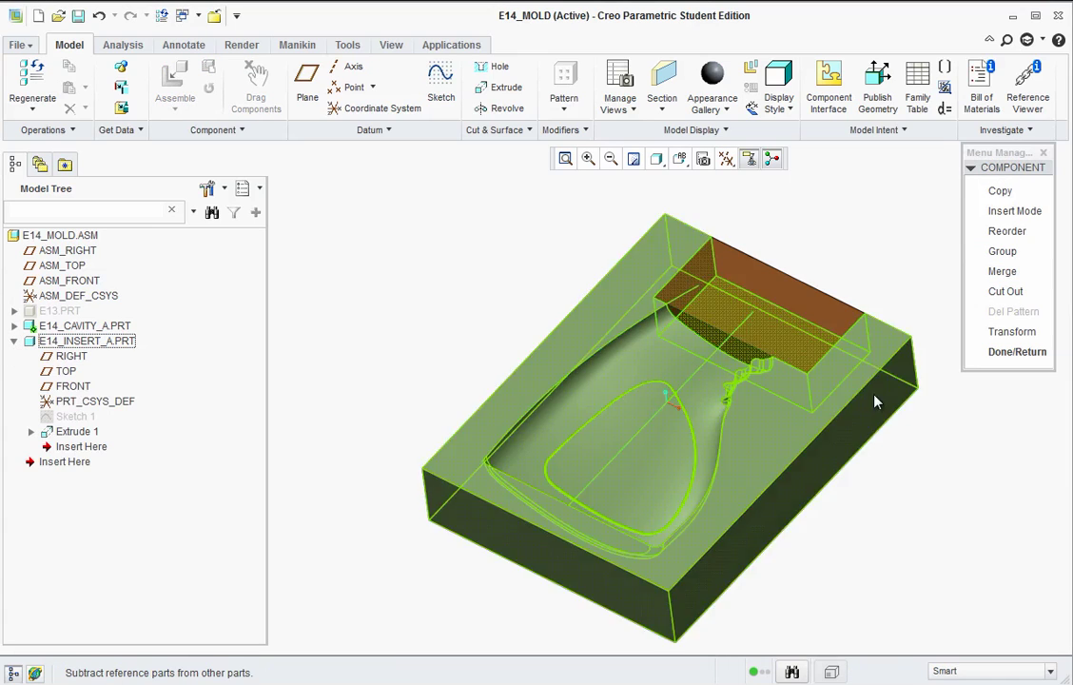
left_click(994, 353)
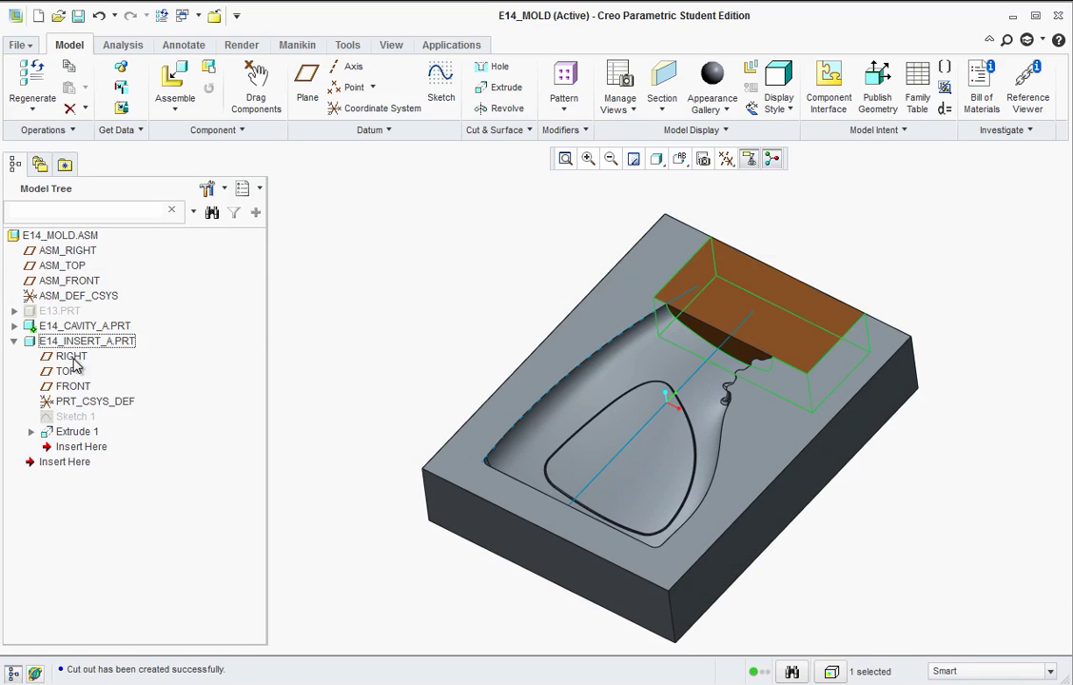
left_click(15, 340)
Expand E14_CAVITY_A's features and inspect the new Cut Out pocket
left_click(15, 325)
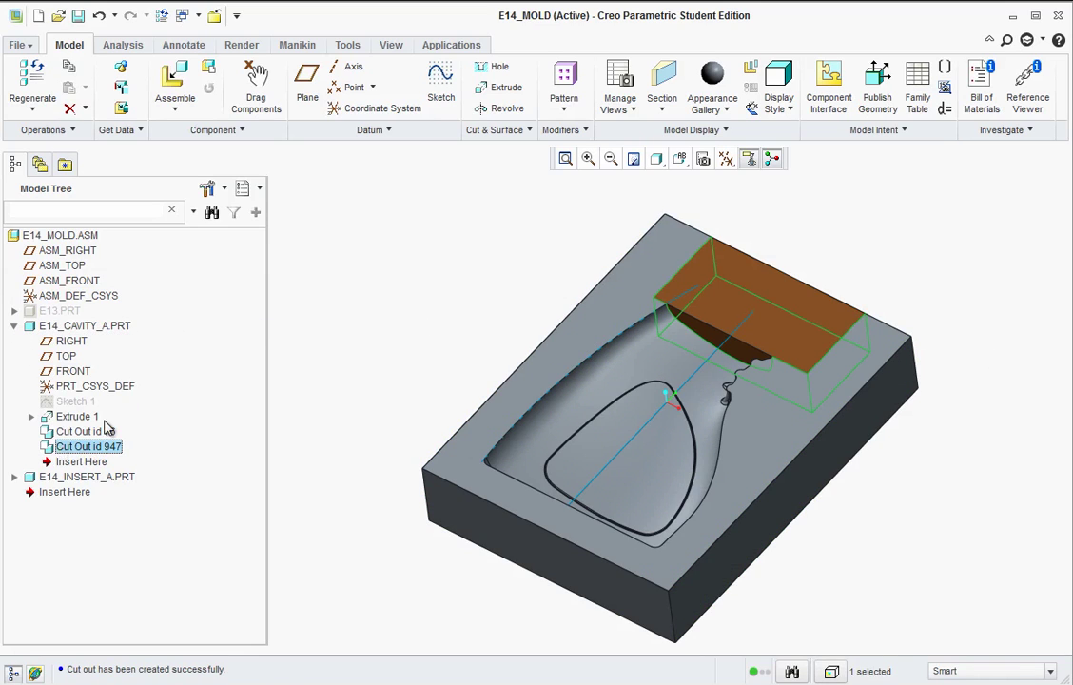
left_click(491, 235)
scroll(742, 380, "down", 5)
middle_click_drag(725, 392, 746, 374)
scroll(746, 374, "up", 5)
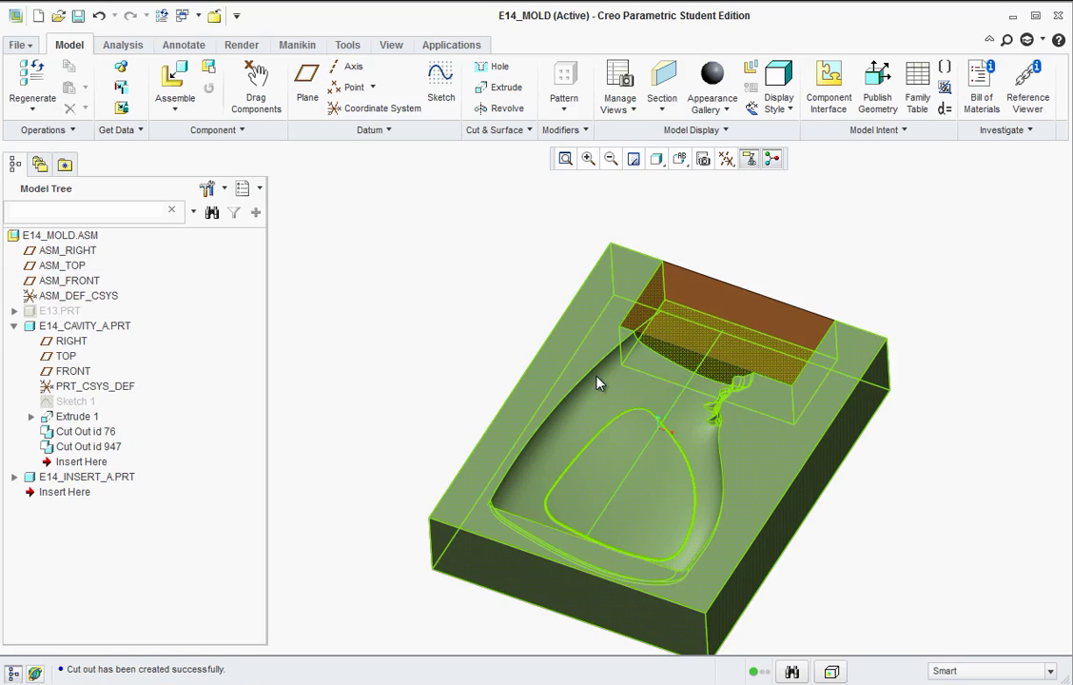
Unhide E13.PRT and orbit around the bottle lying in cavity A
right_click(54, 311)
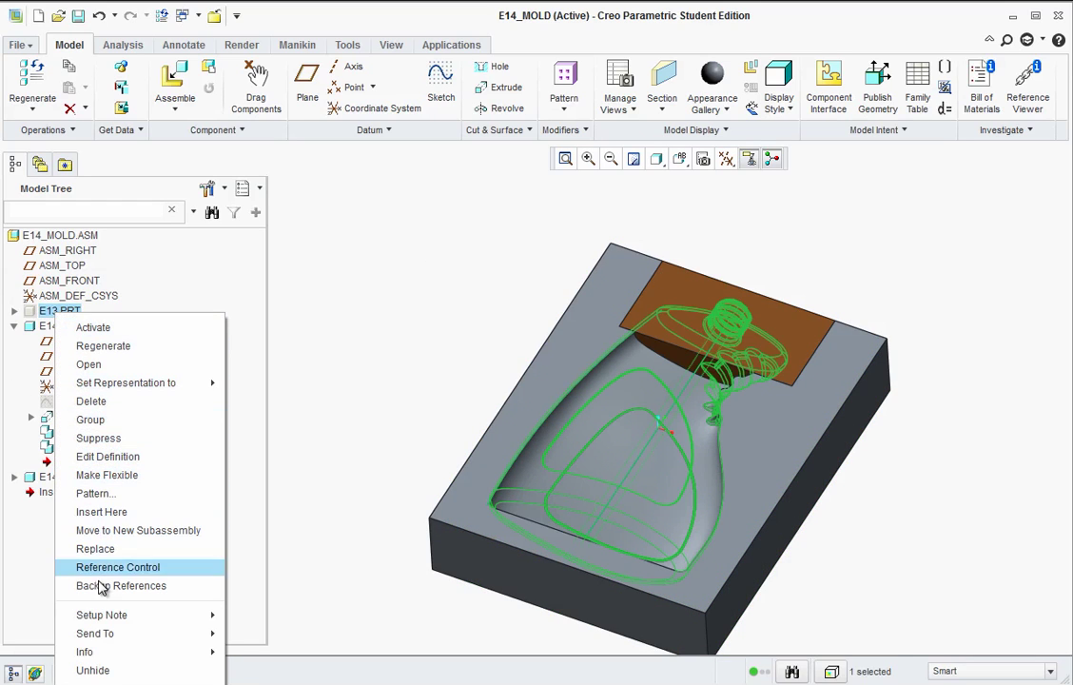
left_click(95, 669)
middle_click_drag(574, 309, 559, 329)
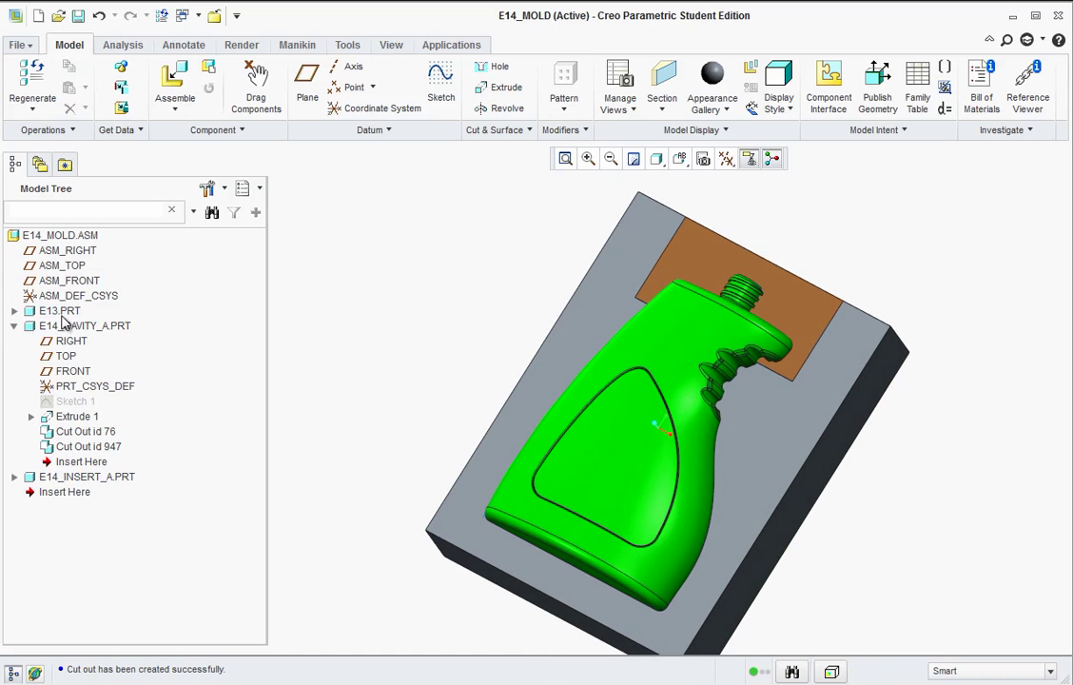
middle_click_drag(751, 333, 723, 314)
scroll(748, 358, "up", 2)
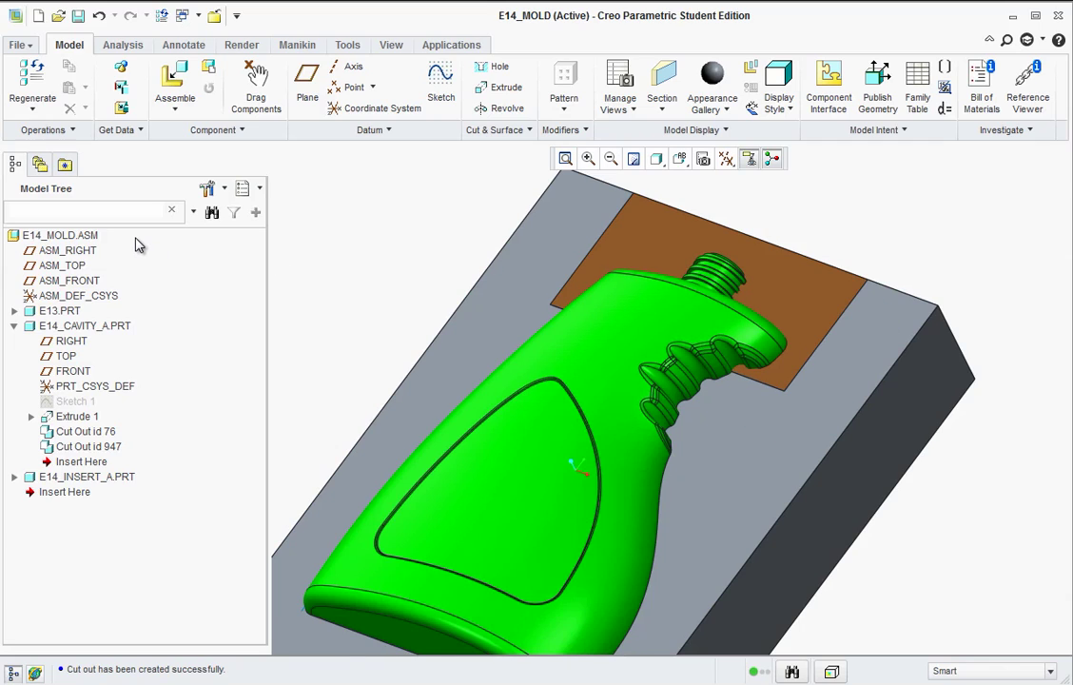
left_click(213, 129)
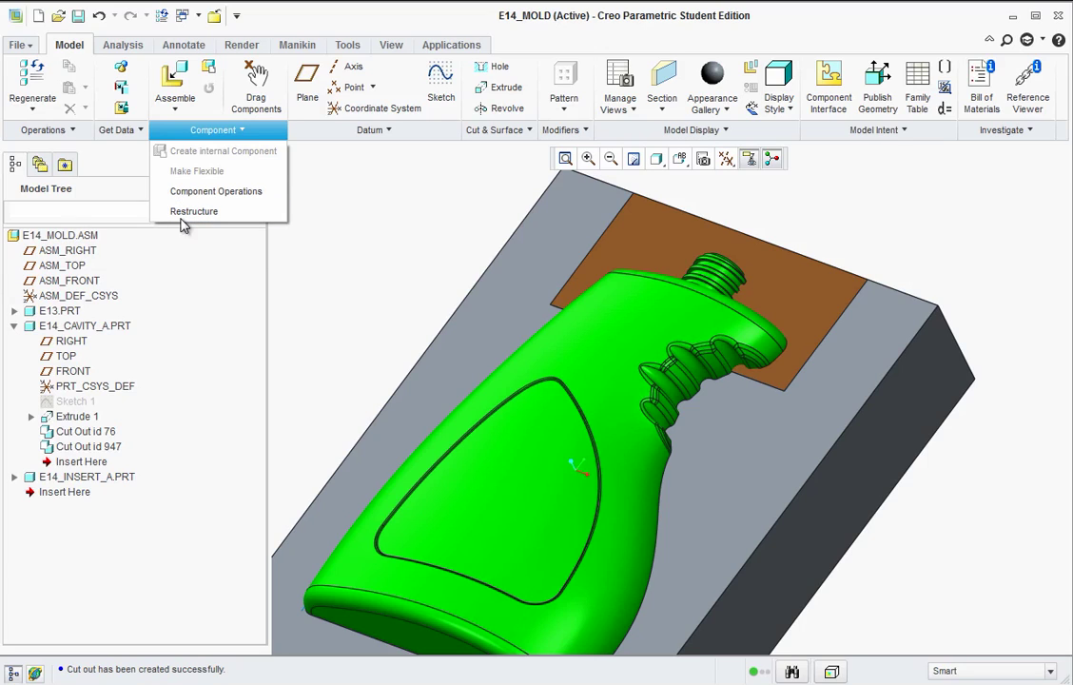
Cut Out E14_INSERT_A using E13.PRT as the cutter, creating Cut Out id 80
left_click(228, 194)
left_click(1004, 292)
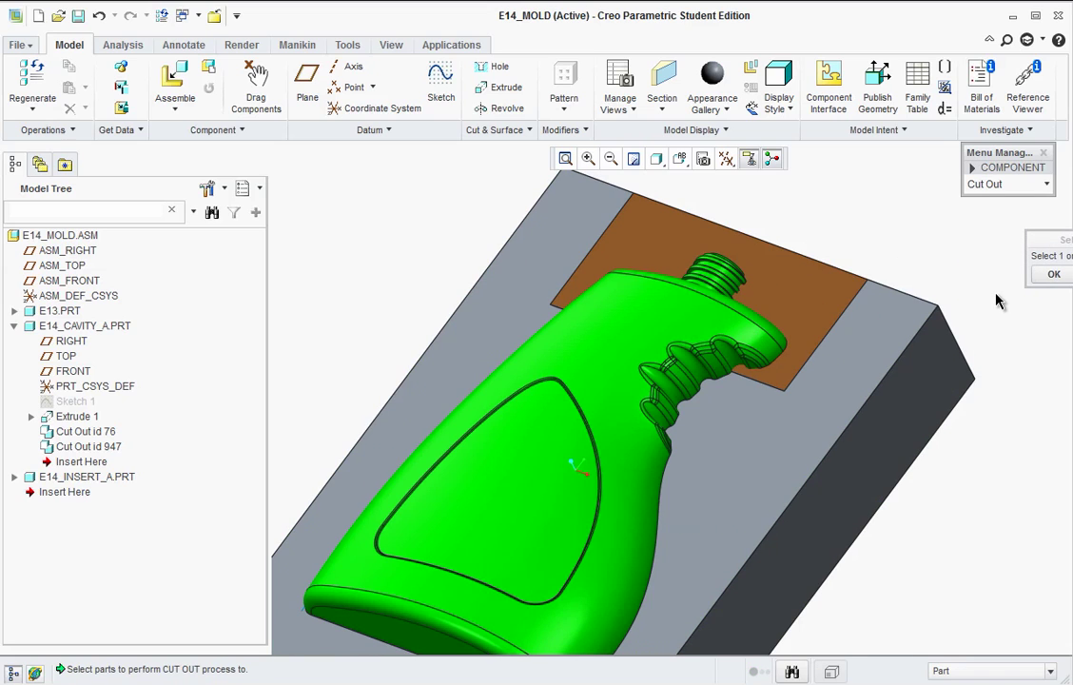
left_click(686, 221)
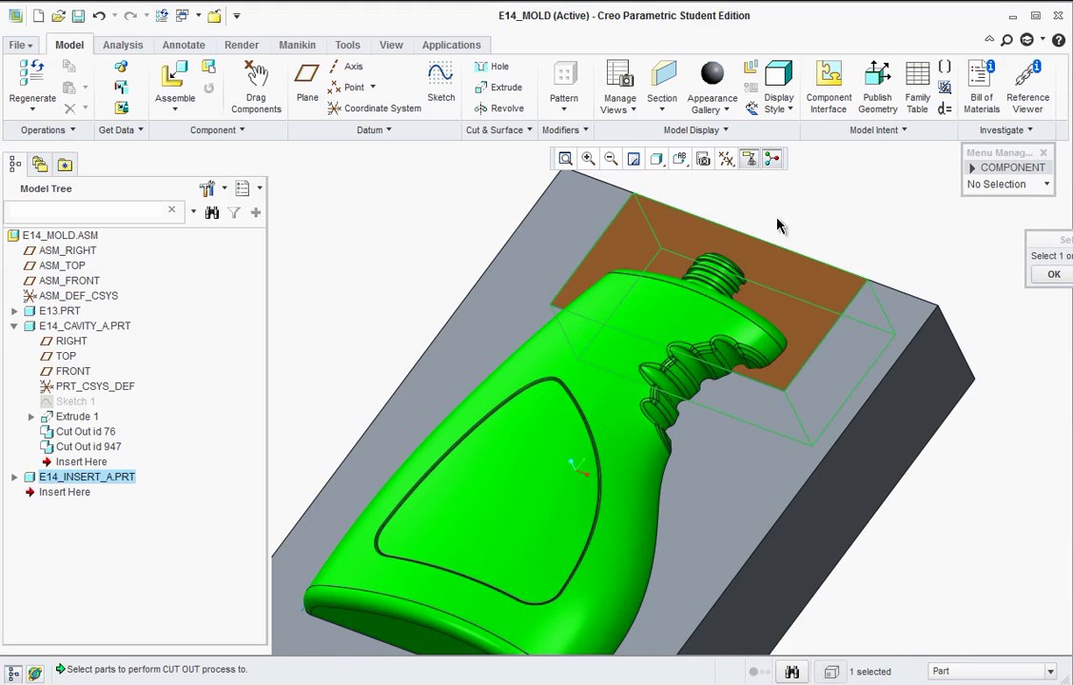
left_click(1036, 275)
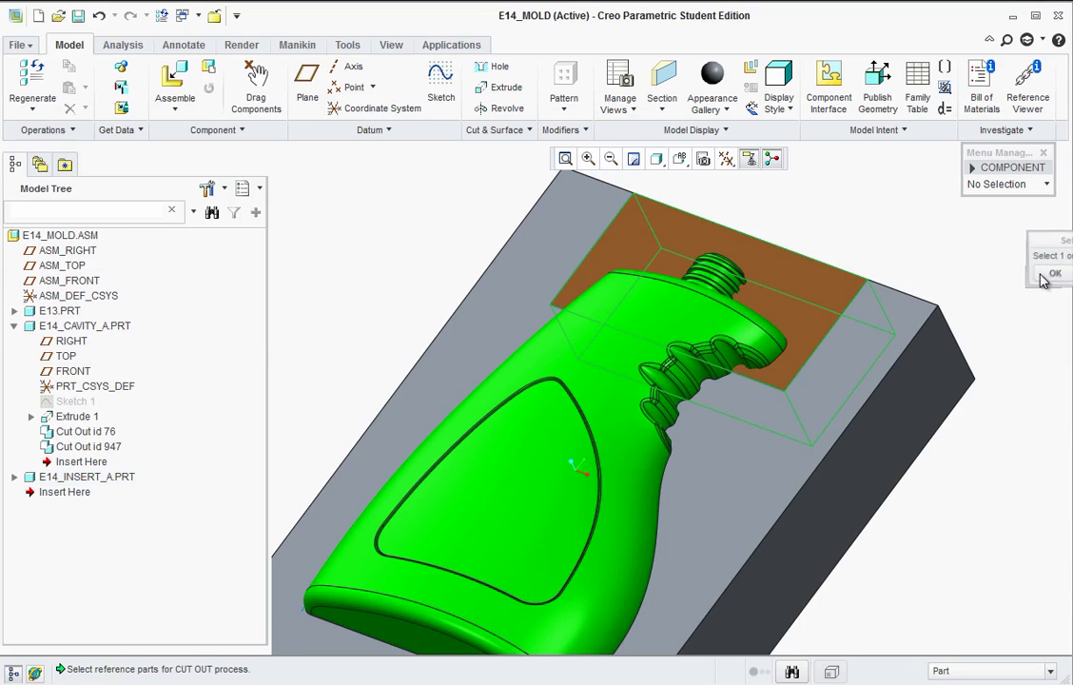
left_click(657, 321)
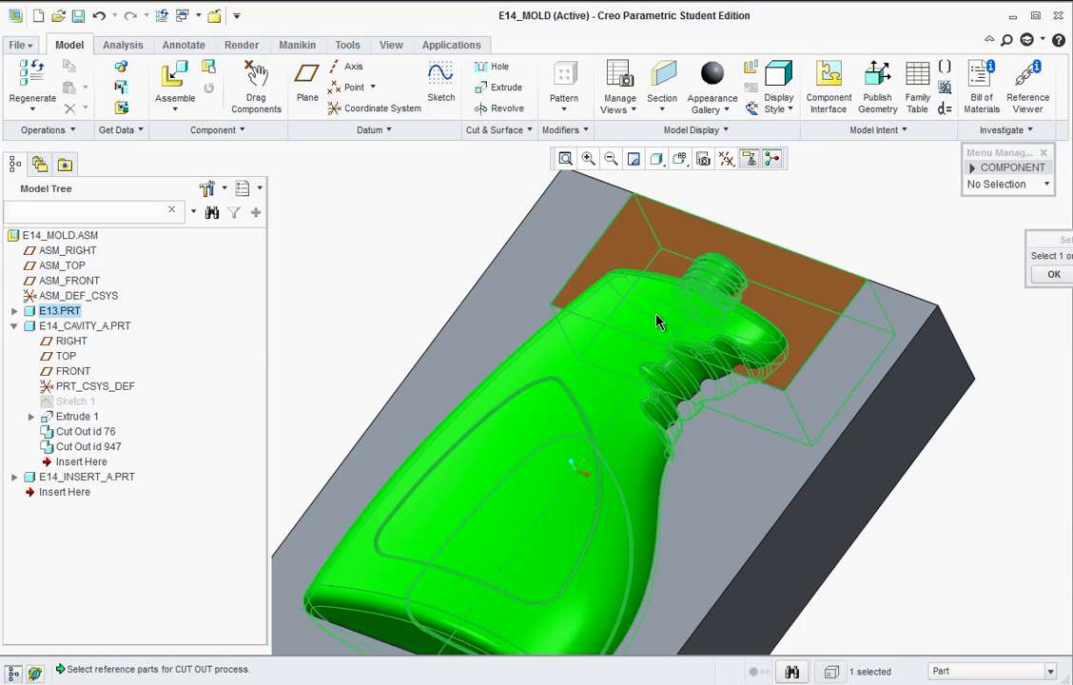
left_click(1052, 275)
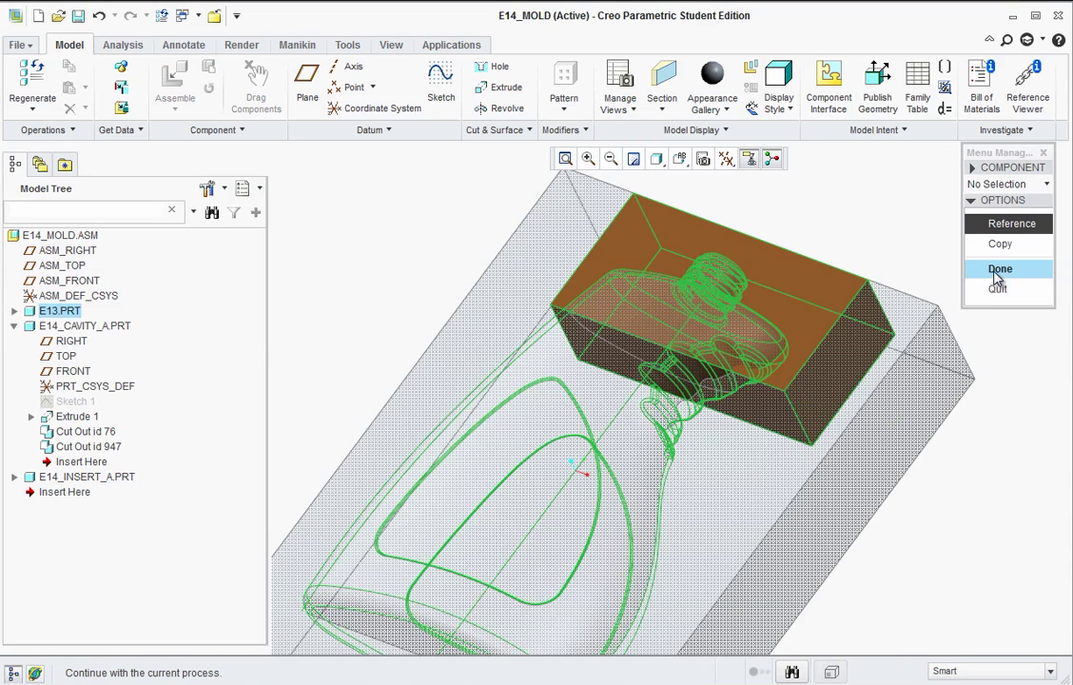
left_click(998, 270)
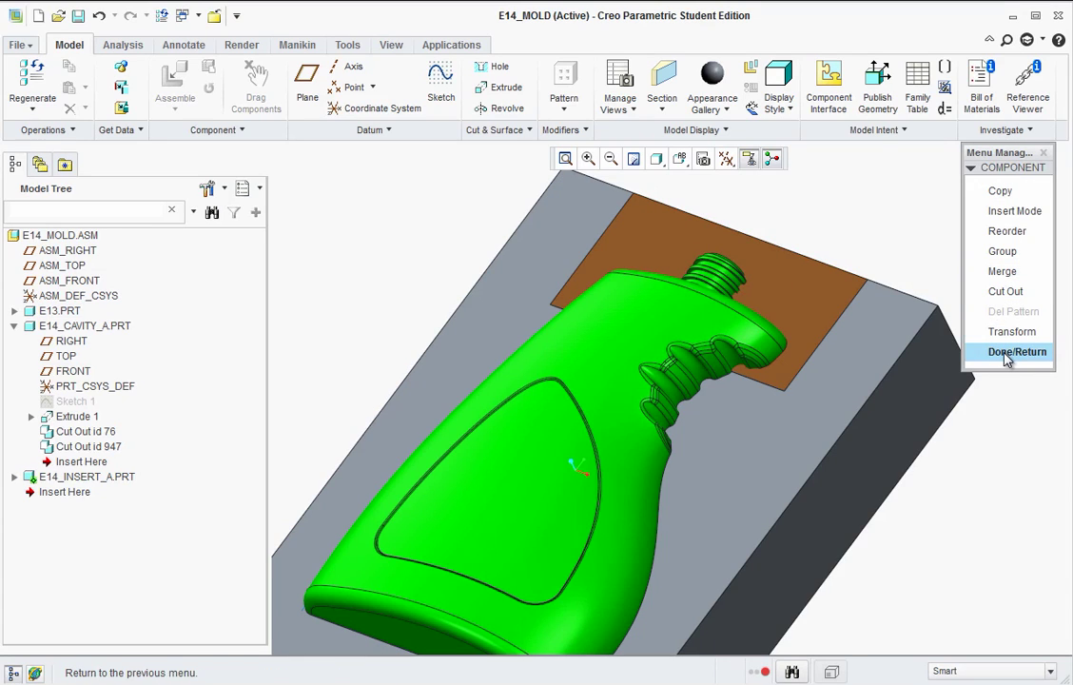
left_click(1006, 352)
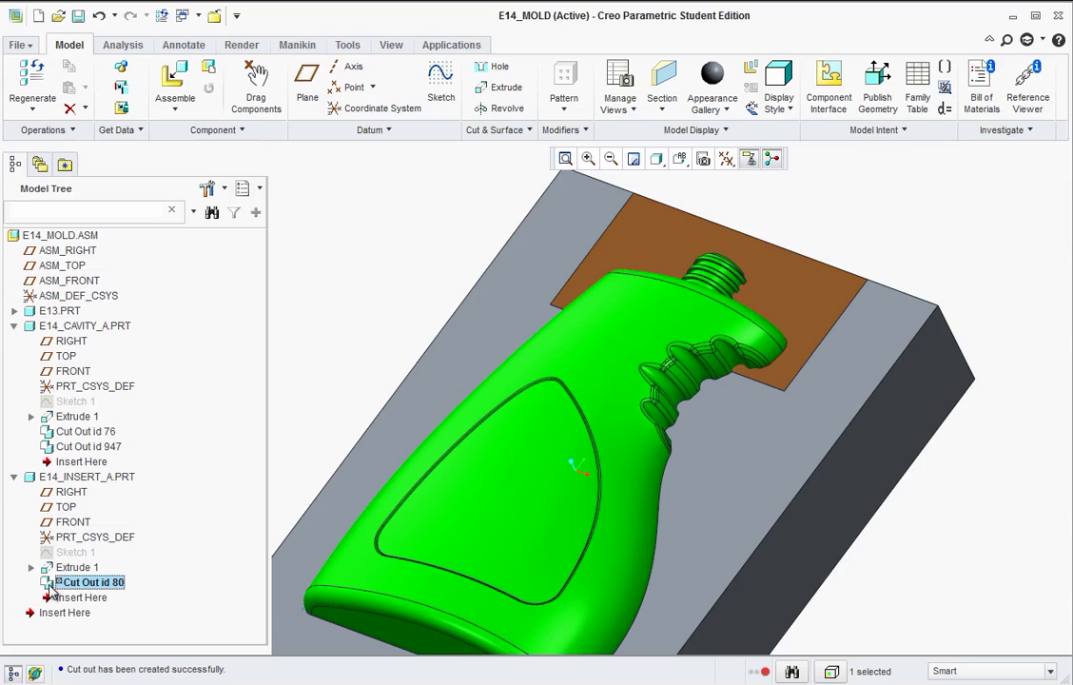
Redefine E14_INSERT_A's Cut Out id 80 to inherit from E13.PRT, becoming Inheritance Cut id 80
right_click(50, 587)
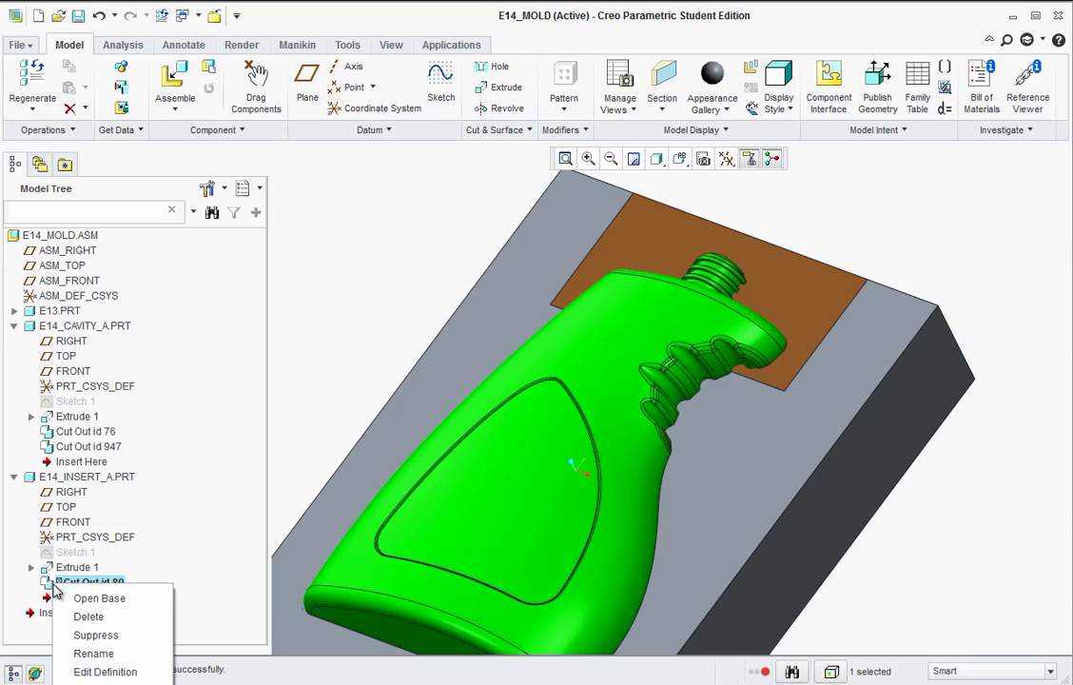
left_click(105, 672)
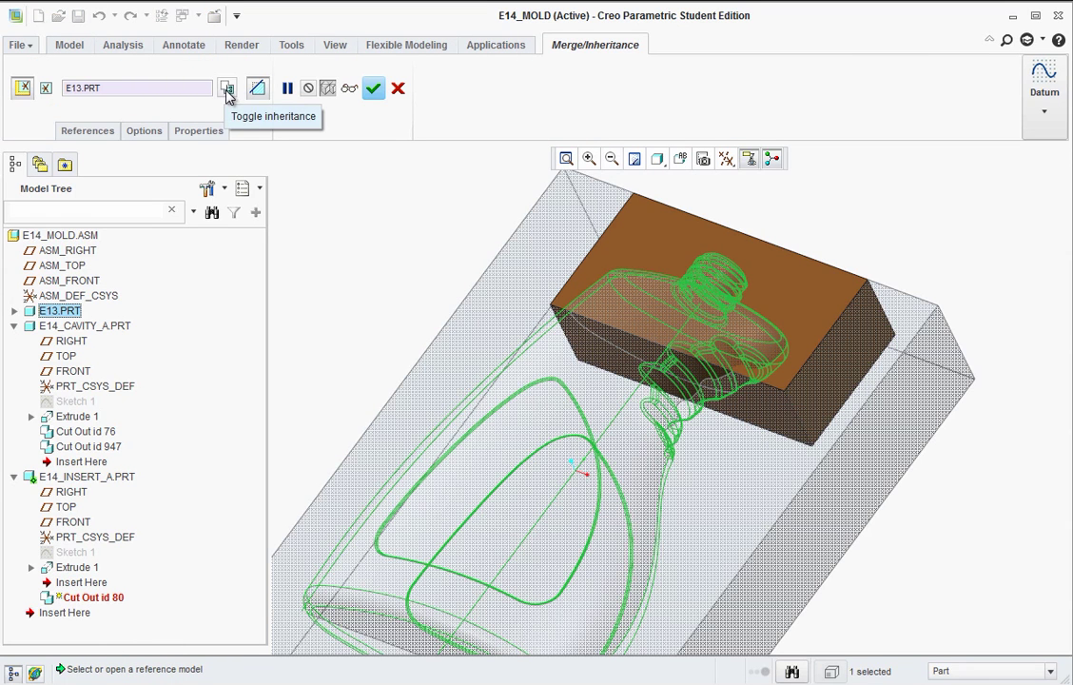
left_click(226, 89)
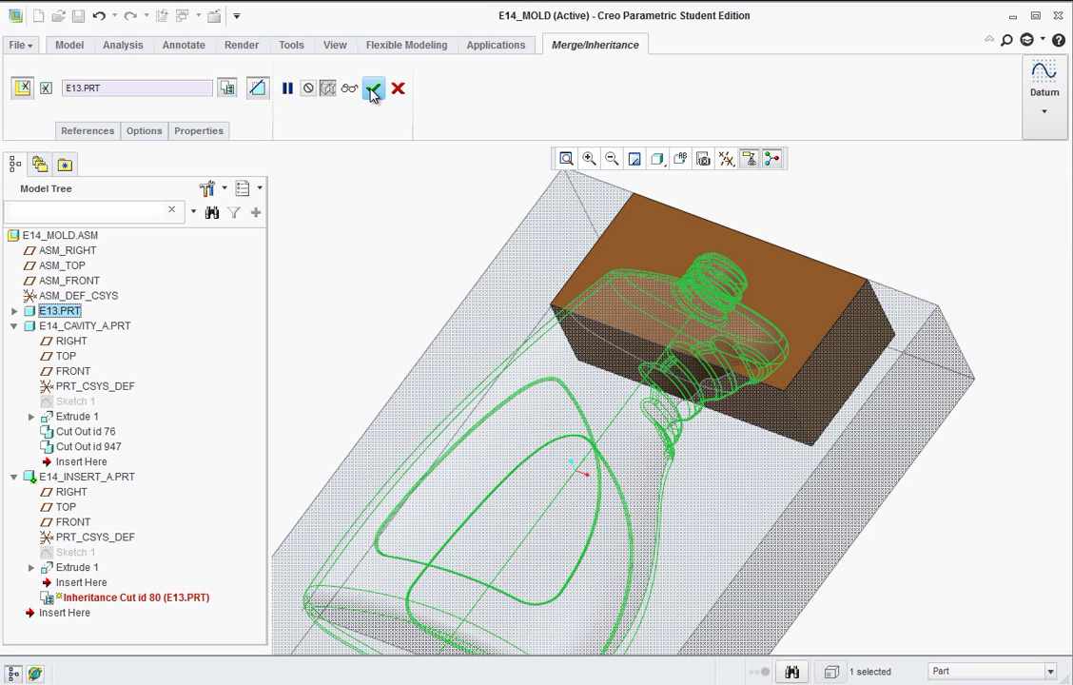
left_click(372, 88)
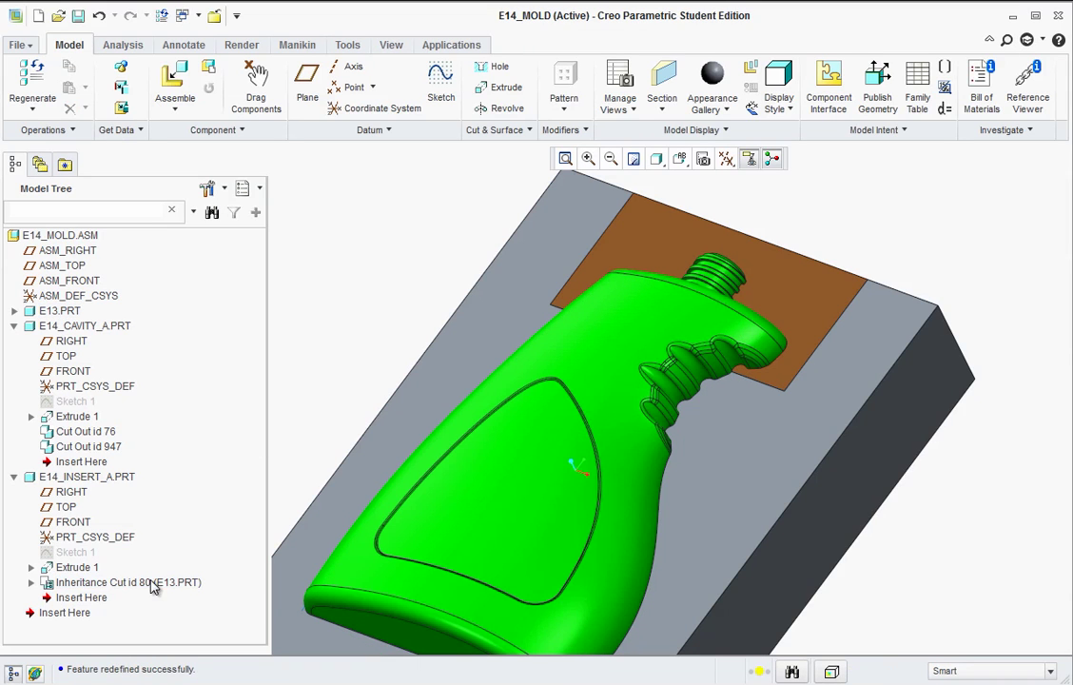
middle_click_drag(568, 369, 538, 504)
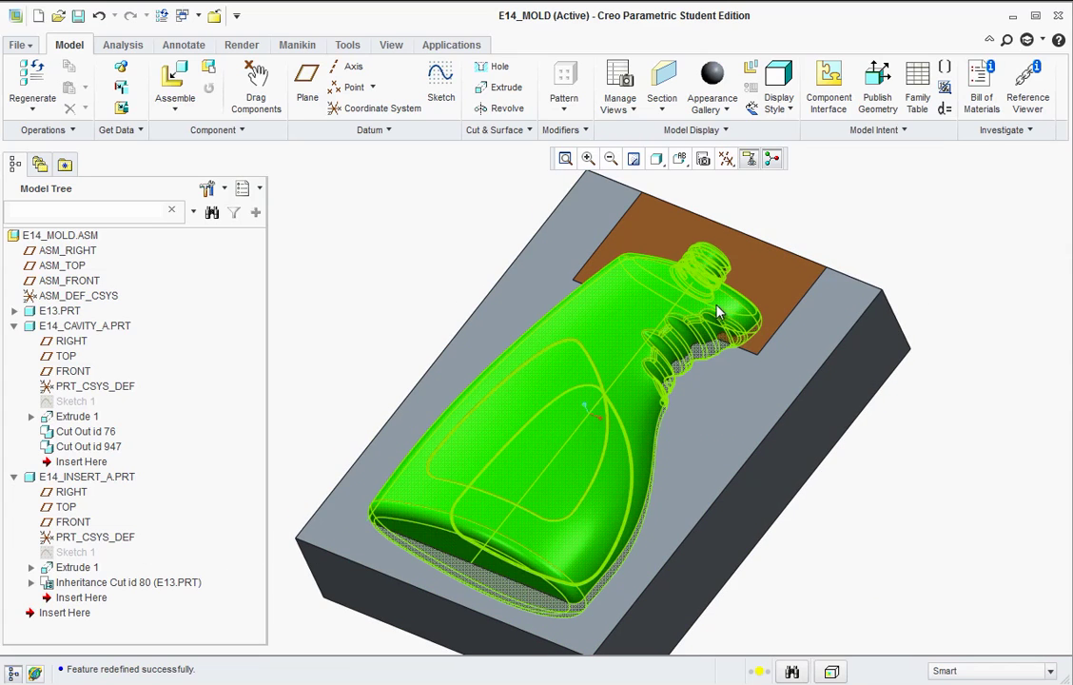
Hide E13.PRT and orbit to look into the empty cavity
right_click(57, 314)
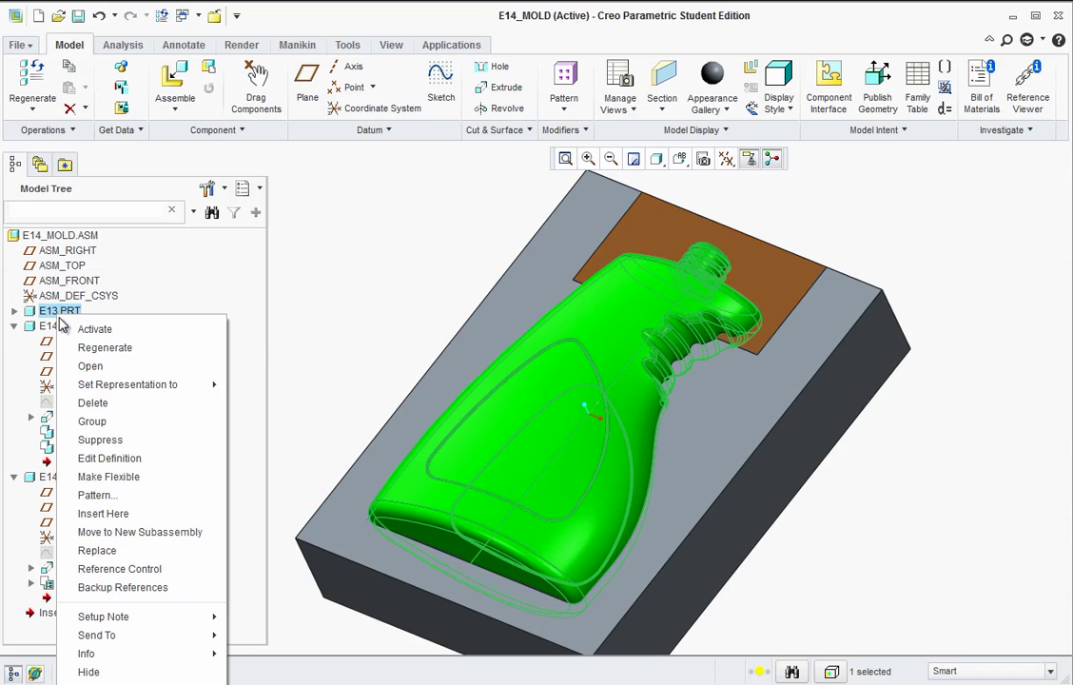
left_click(88, 671)
middle_click_drag(407, 233, 422, 247)
scroll(615, 299, "up", 5)
scroll(601, 325, "down", 5)
Return to the standard view, then orbit and zoom to inspect the cavity and bronze insert
key("ctrl+d")
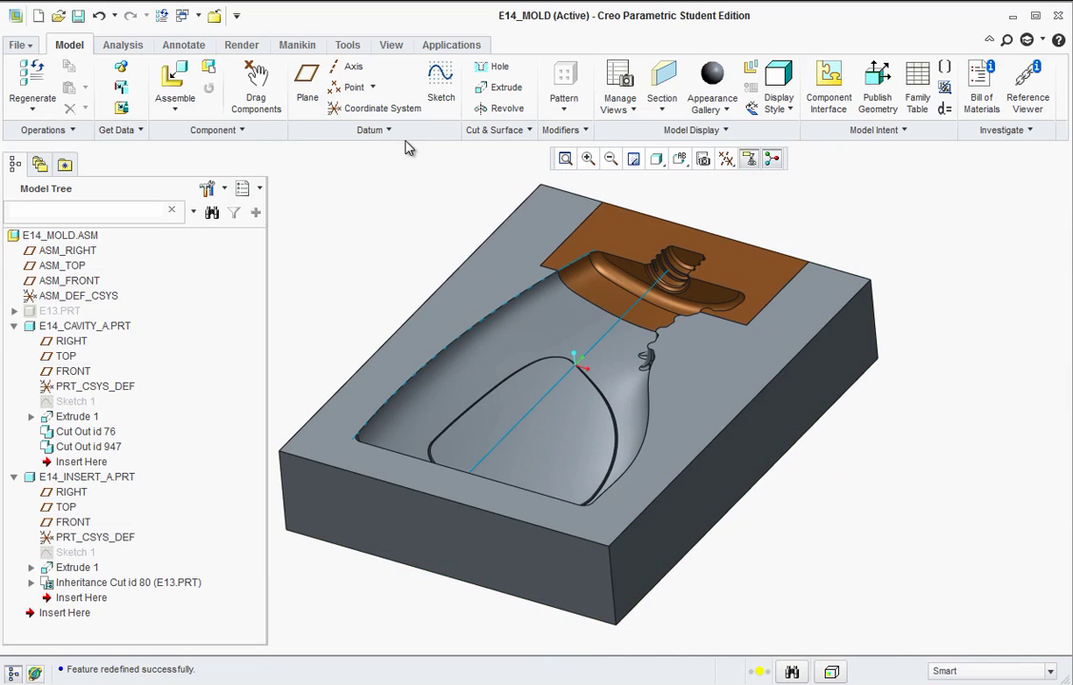
mouse_move(390, 235)
middle_mouse_down()
mouse_move(402, 246)
mouse_move(386, 237)
mouse_move(389, 245)
middle_mouse_up()
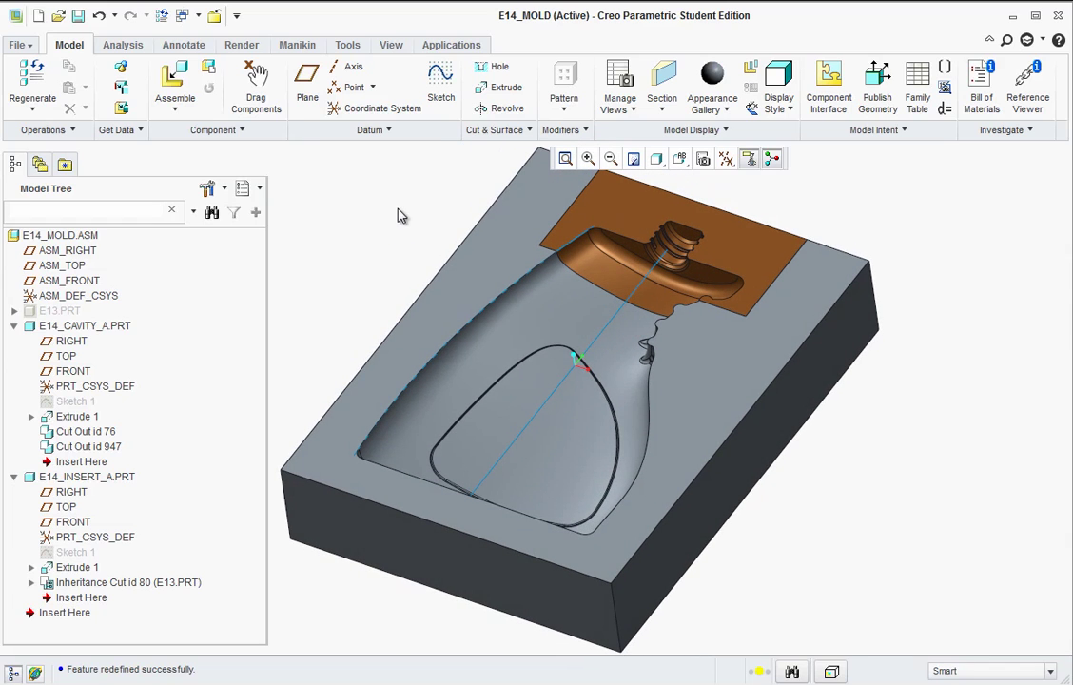
scroll(358, 180, "up", 1)
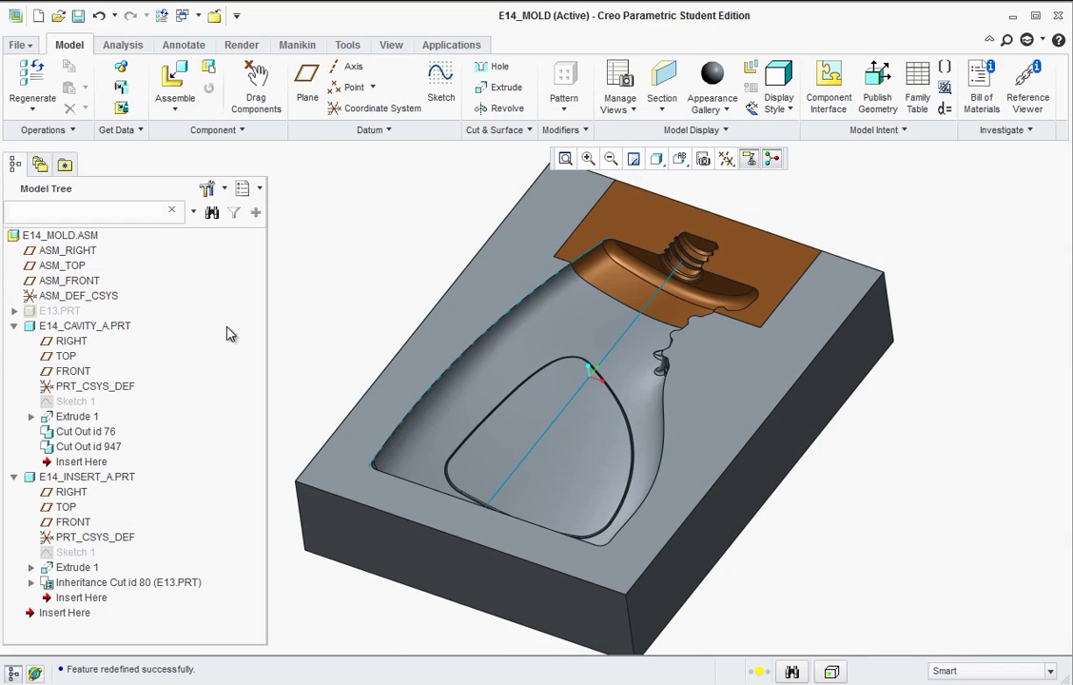
right_click(59, 313)
left_click(365, 235)
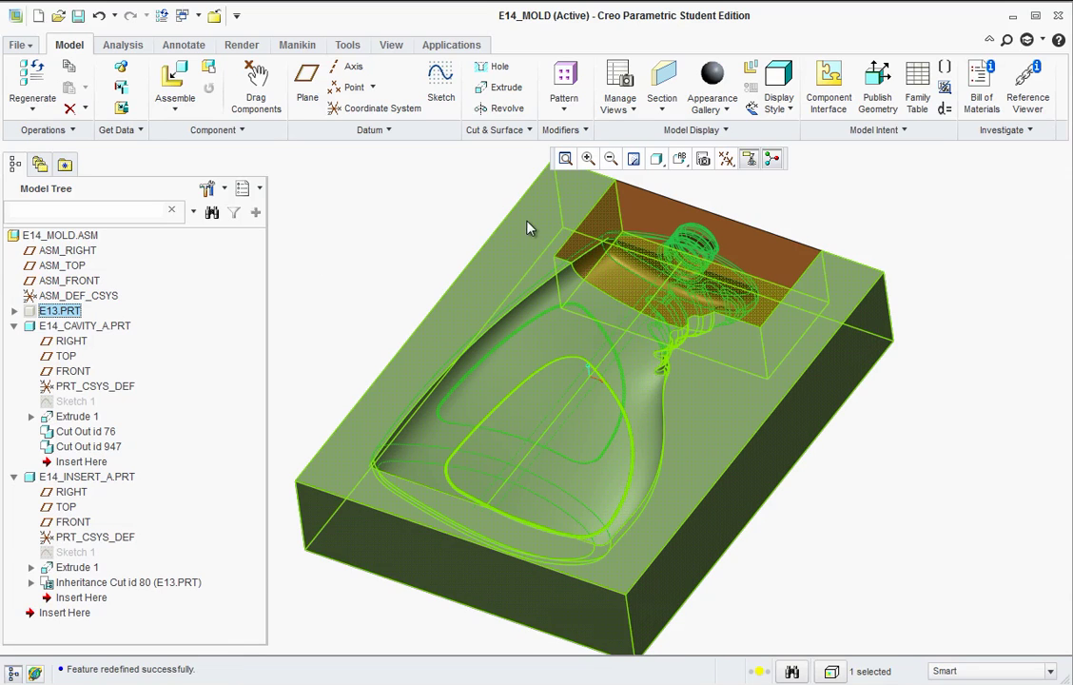
Create solid part E14_CAVITY_B and fix it at the Default constraint position
left_click(298, 198)
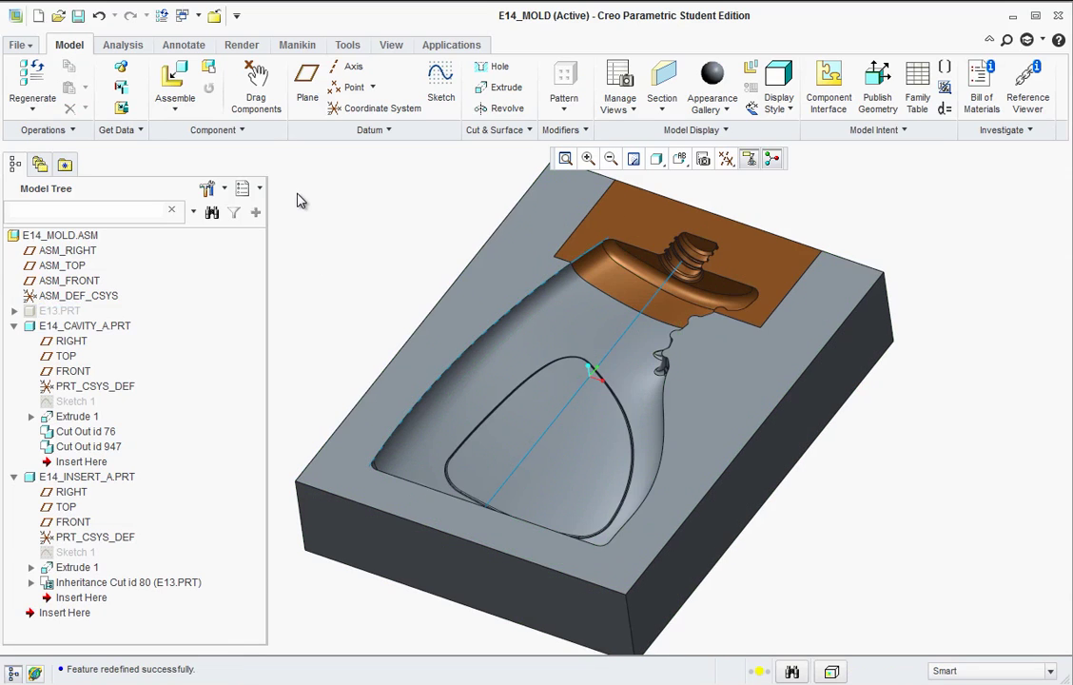
left_click(208, 67)
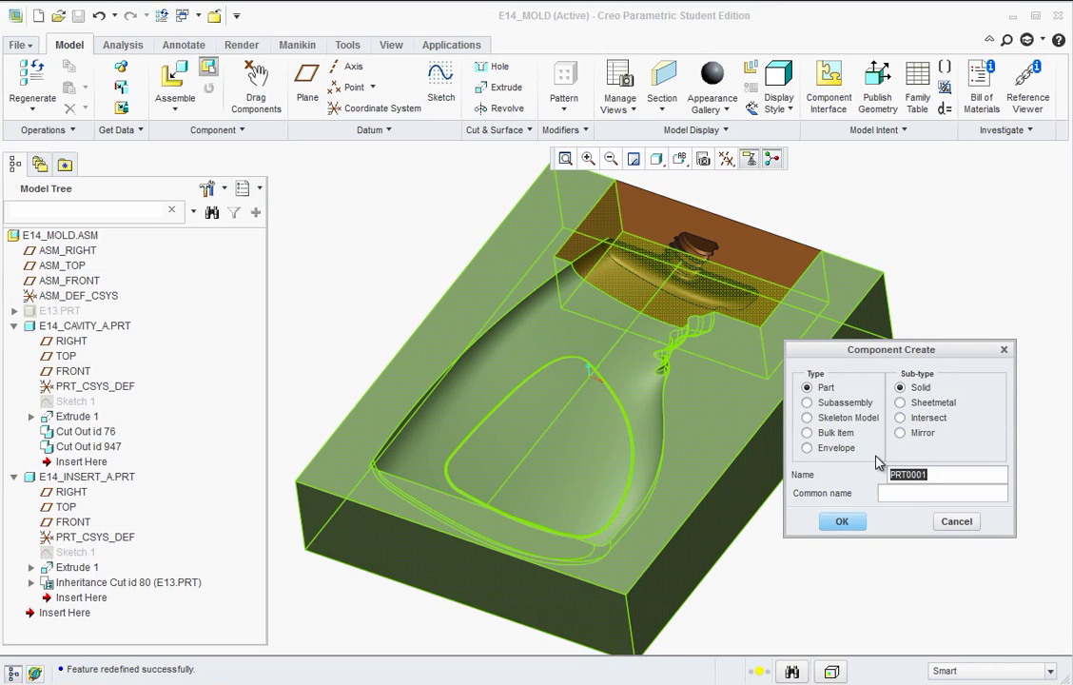
type("E14_CAVITY_B")
left_click(842, 522)
left_click(798, 494)
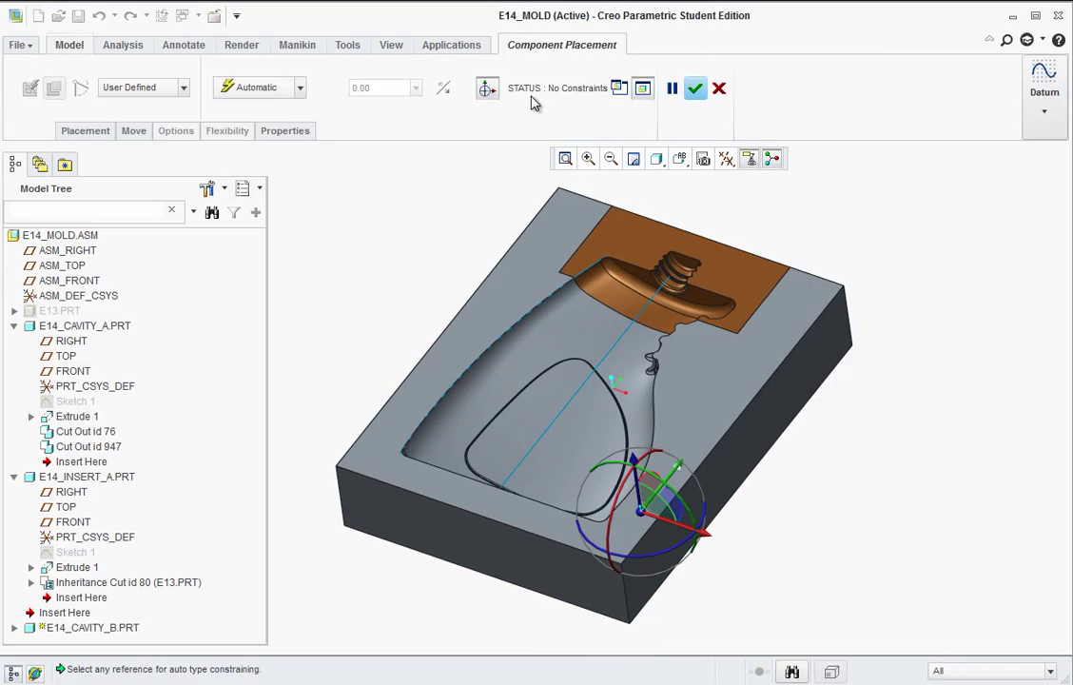
left_click(299, 89)
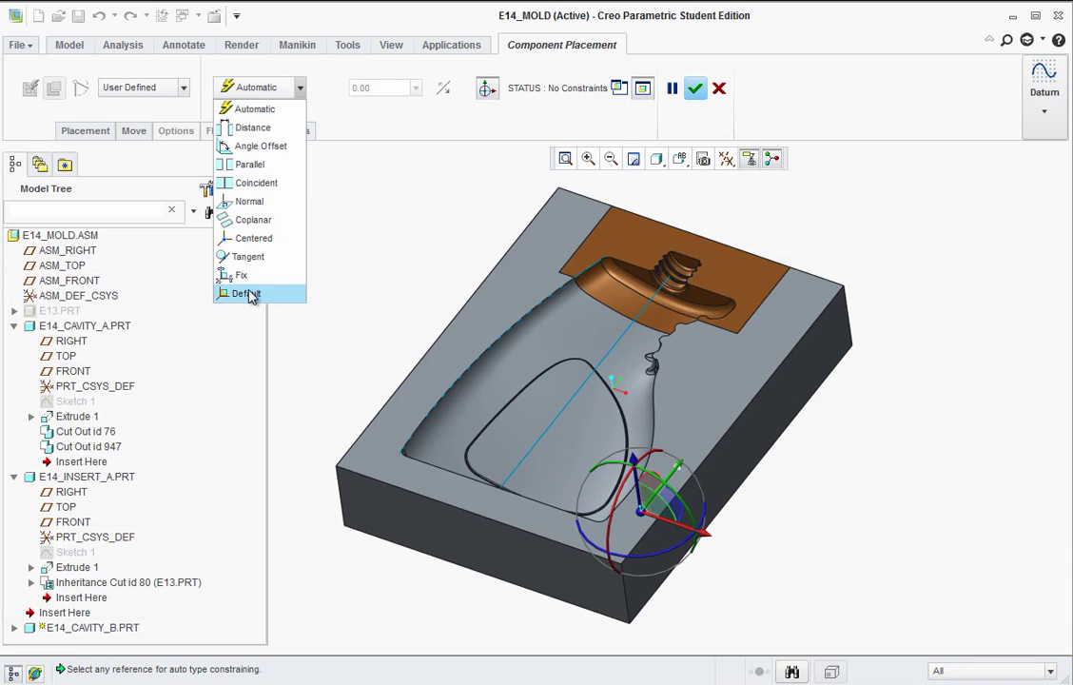
left_click(251, 292)
left_click(705, 88)
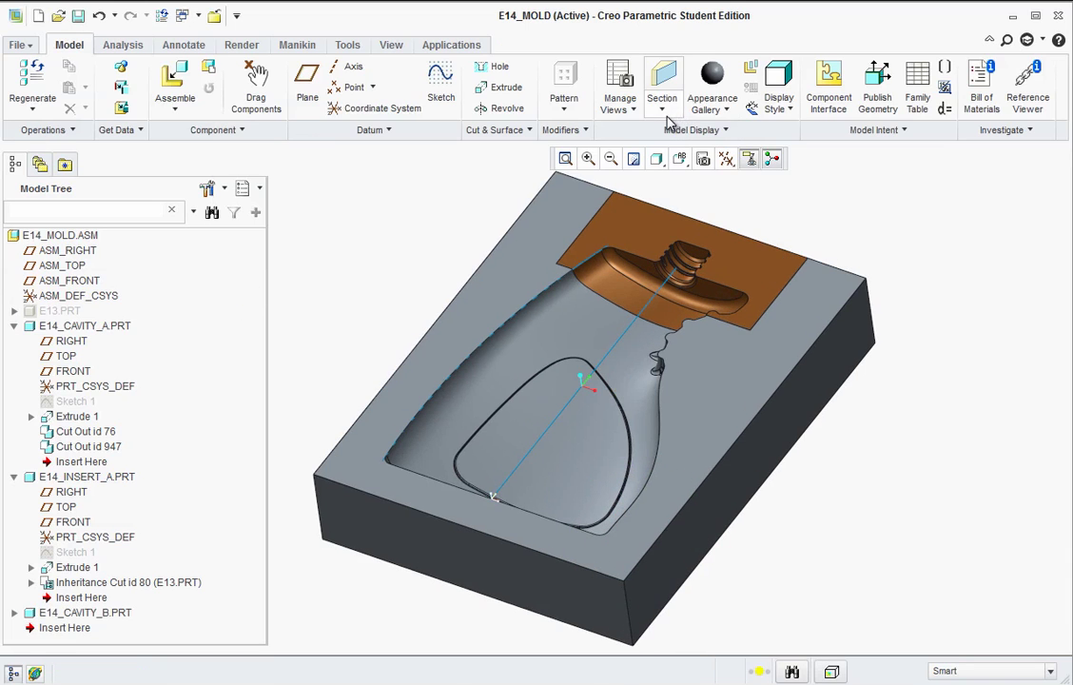
left_click(13, 325)
Collapse the tree branches and activate E14_CAVITY_B.PRT for editing
left_click(14, 340)
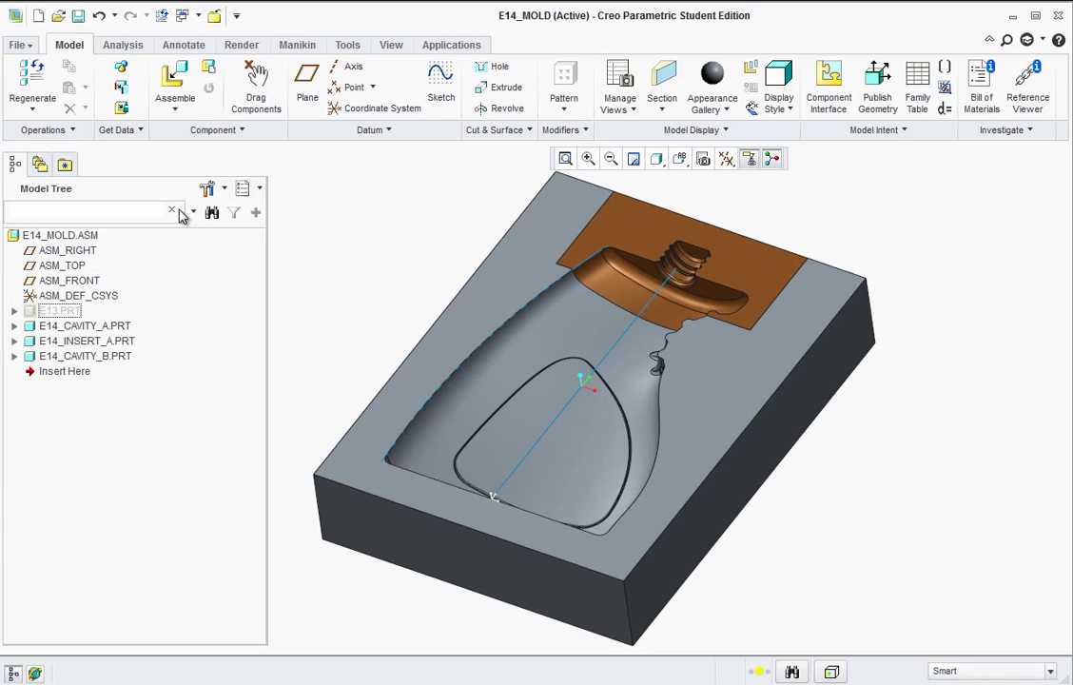
left_click(241, 130)
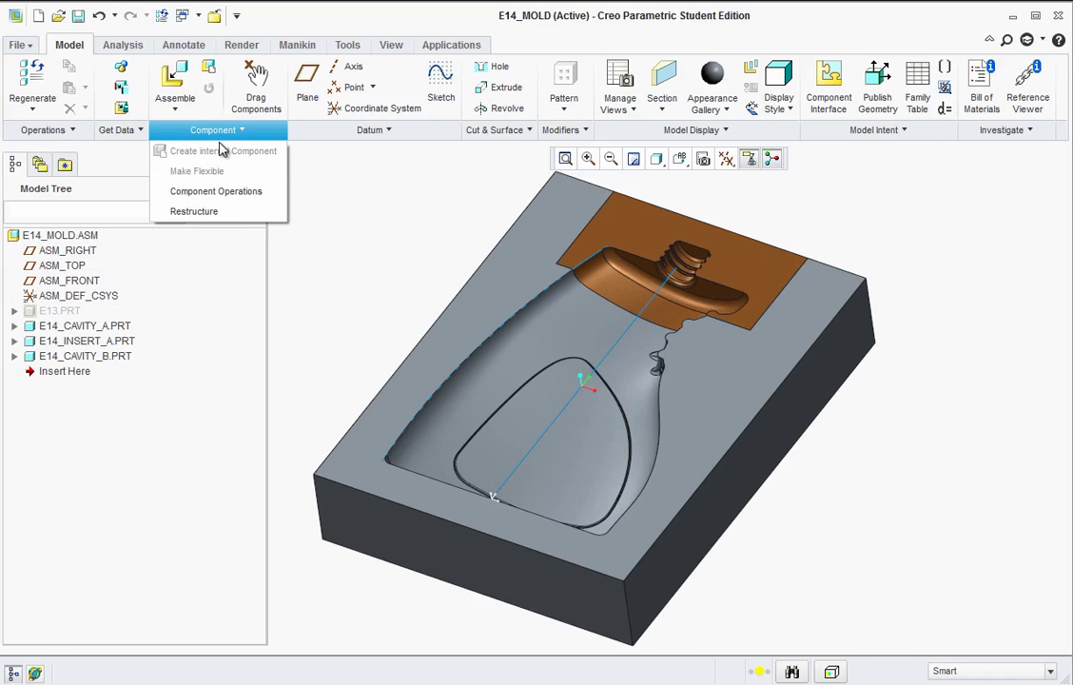
right_click(50, 359)
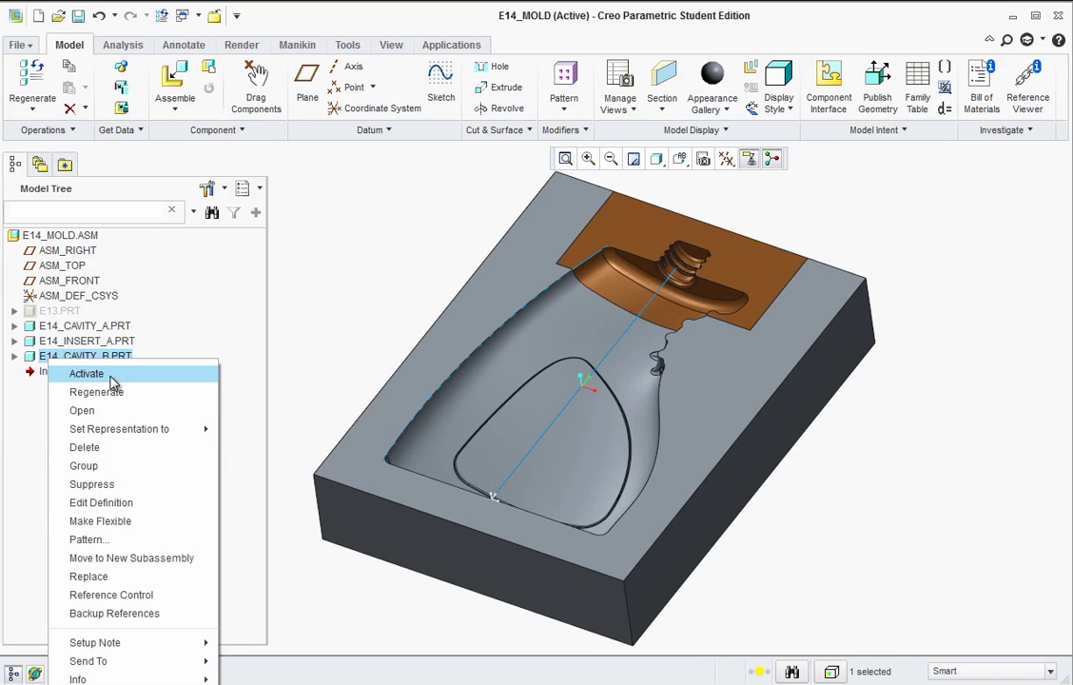
left_click(95, 373)
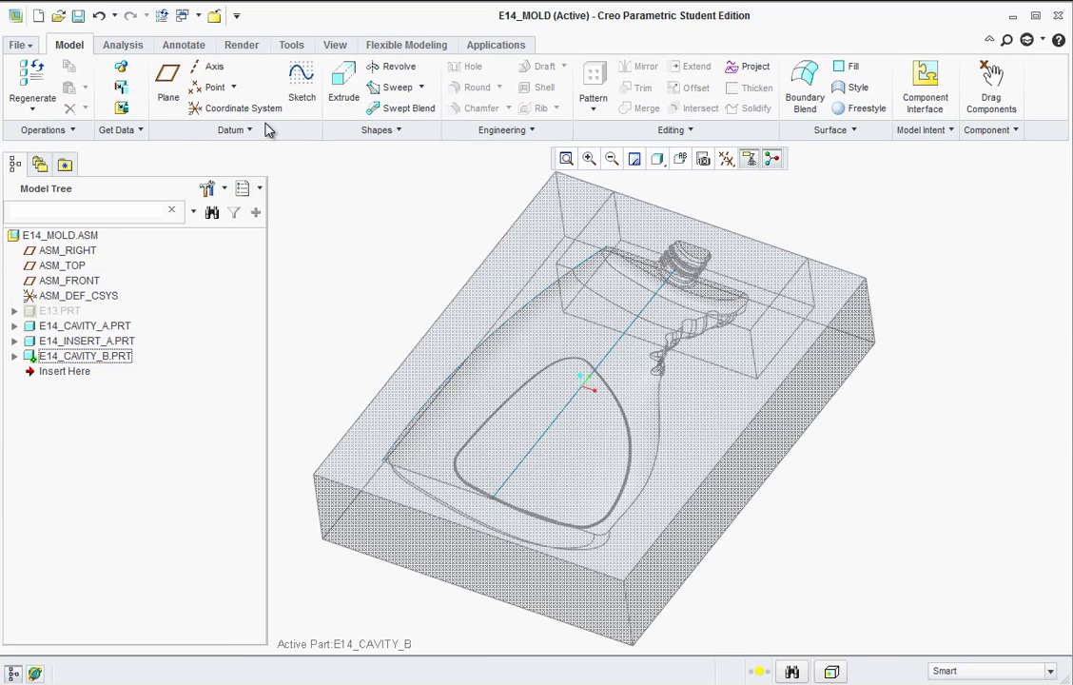
Start a sketch on the block's top face, referencing its left, bottom and right edges
left_click(301, 84)
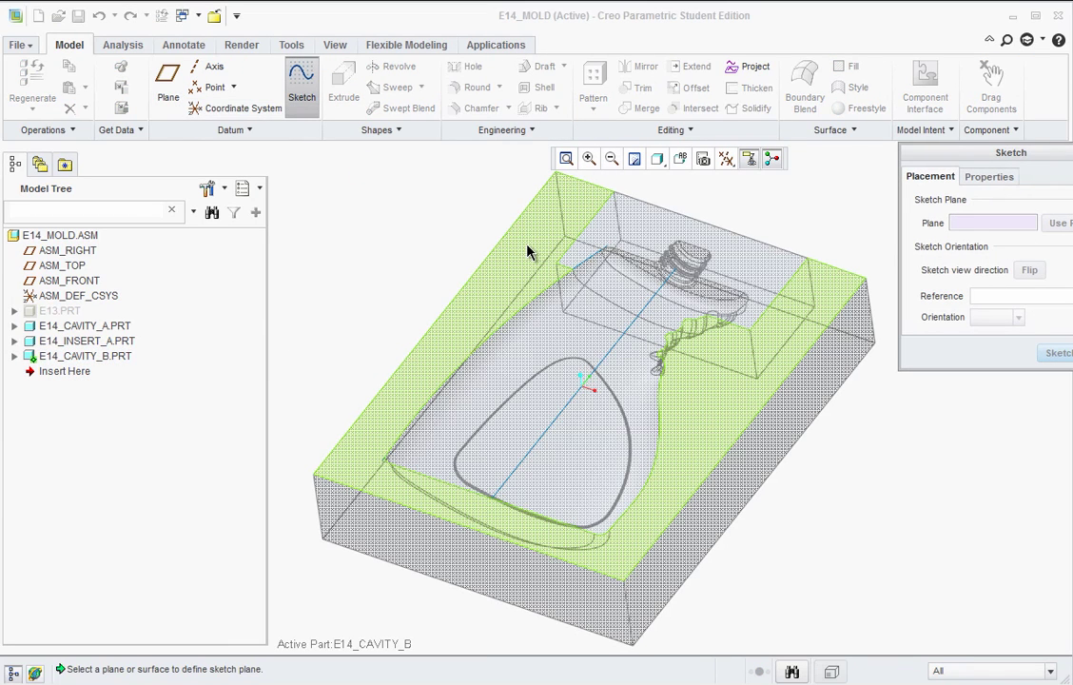
left_click(528, 253)
left_click(1050, 353)
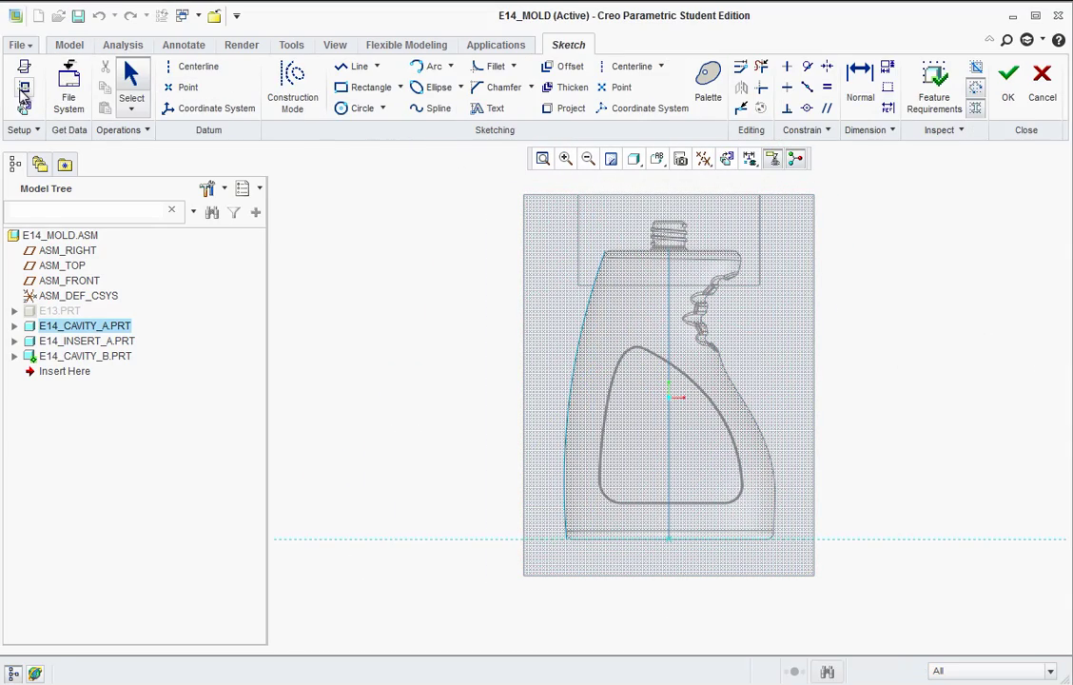
left_click(23, 87)
left_click(524, 309)
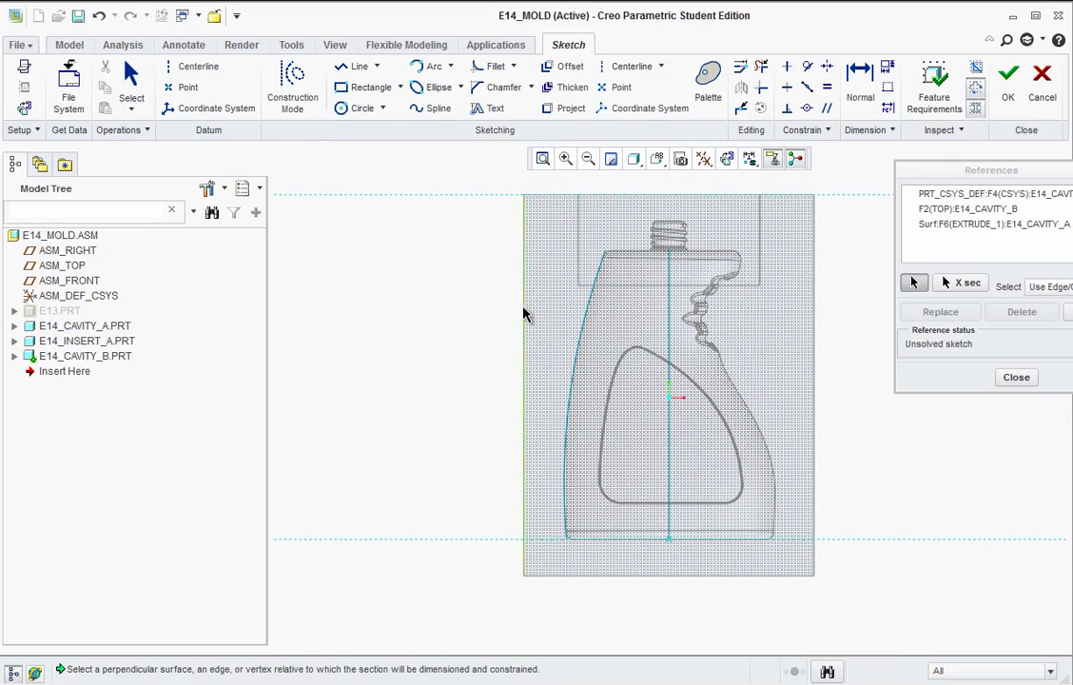
left_click(601, 574)
left_click(814, 422)
left_click(1016, 377)
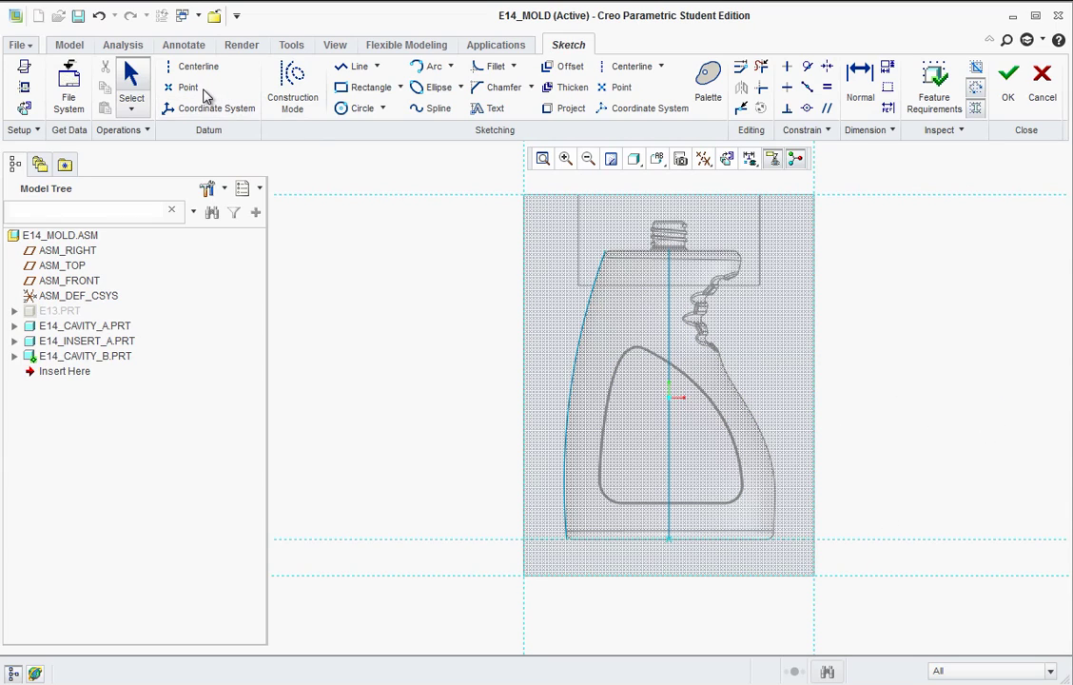
Draw a corner-to-corner rectangle over the block outline and finish the sketch
left_click(366, 86)
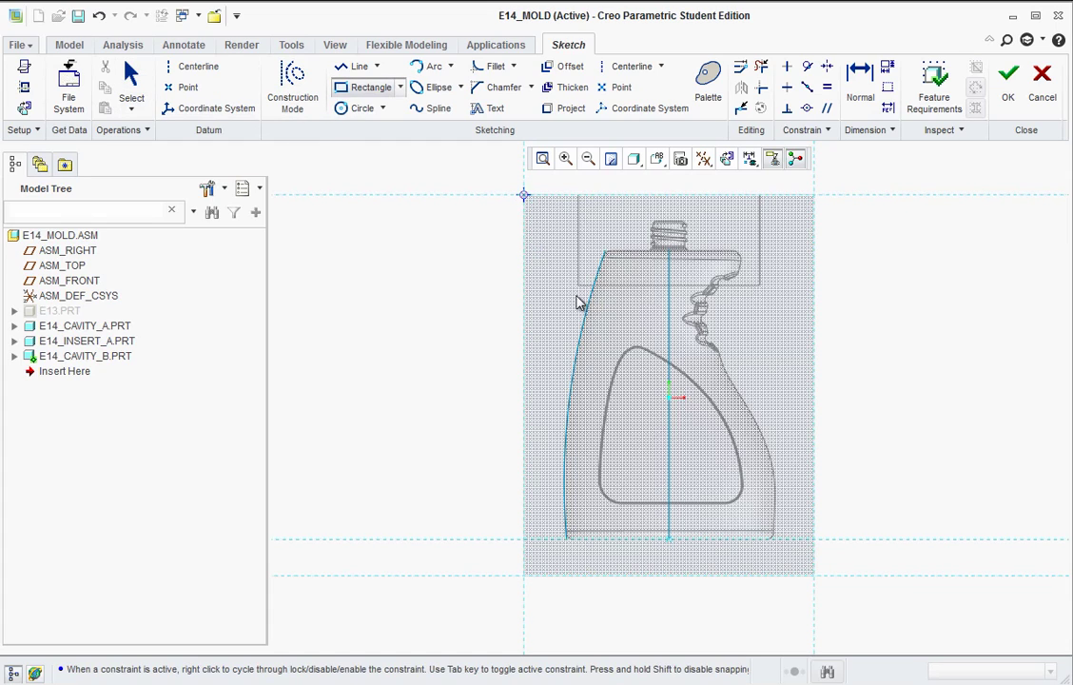
left_click(523, 195)
left_click(814, 576)
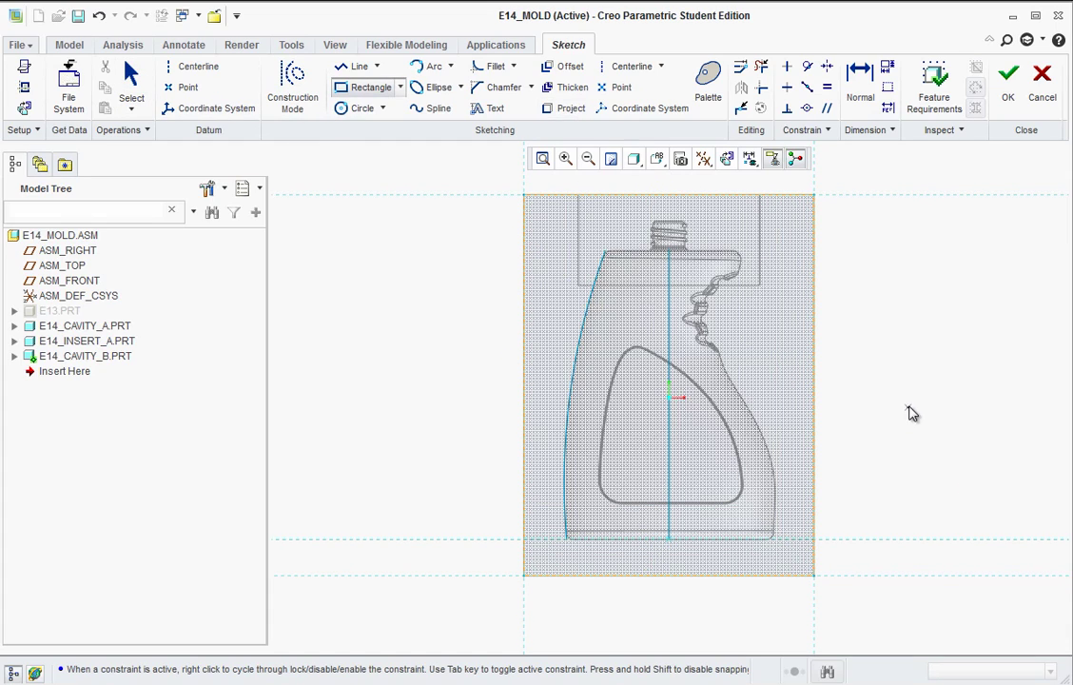
key("ctrl+d")
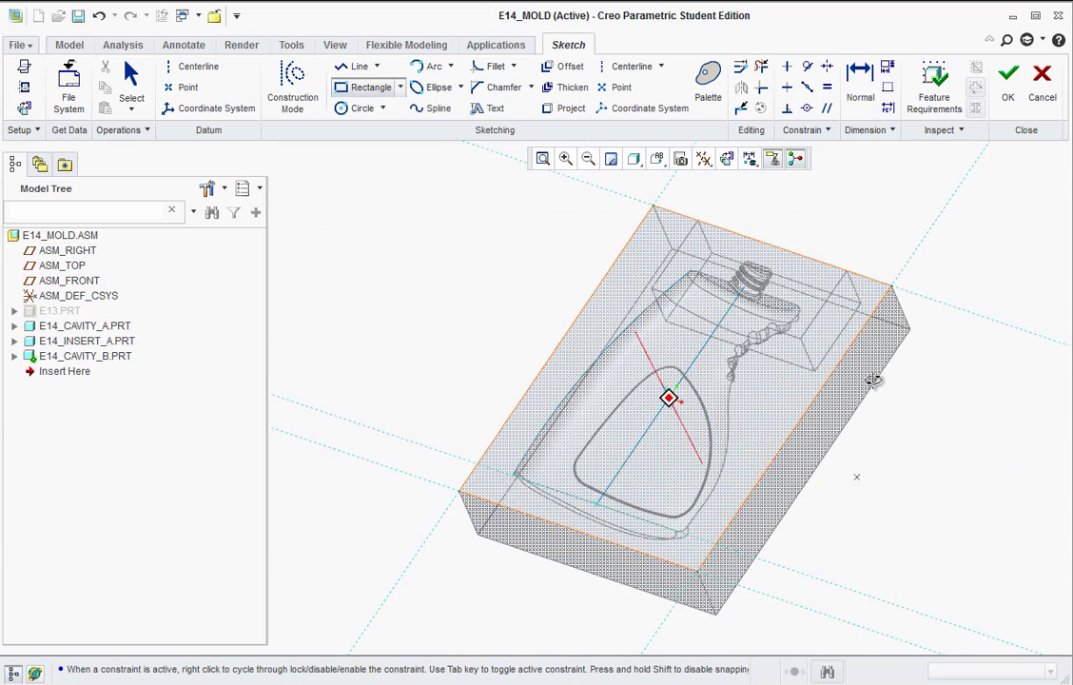
left_click(1014, 93)
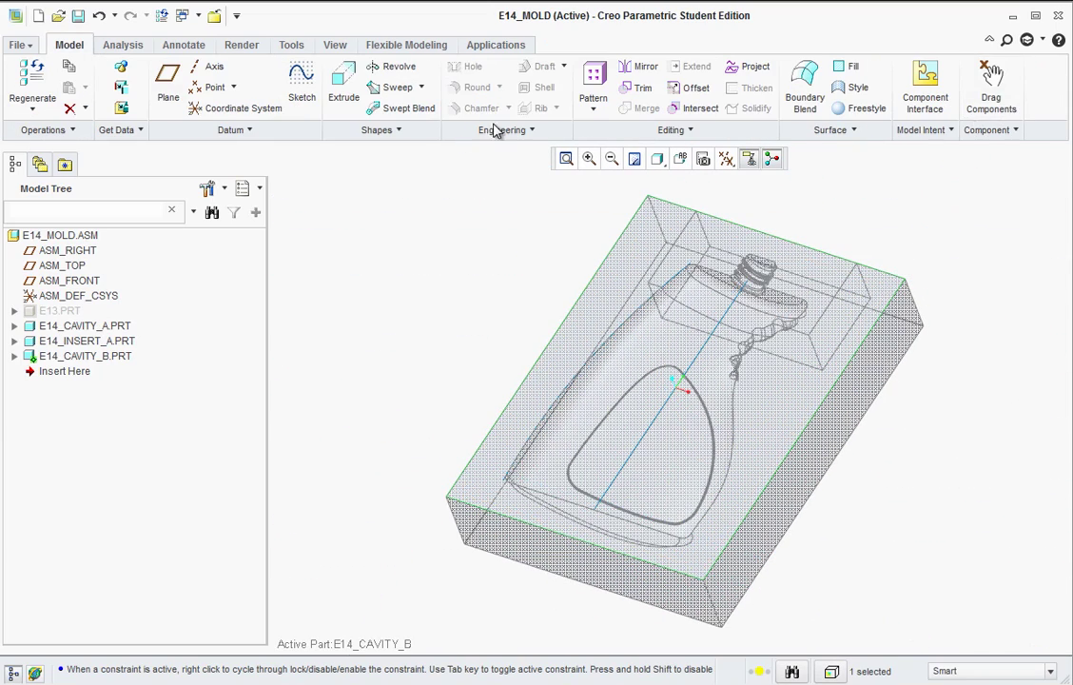
Extrude the rectangle sketch to depth 2 and orbit to view the new block
left_click(338, 84)
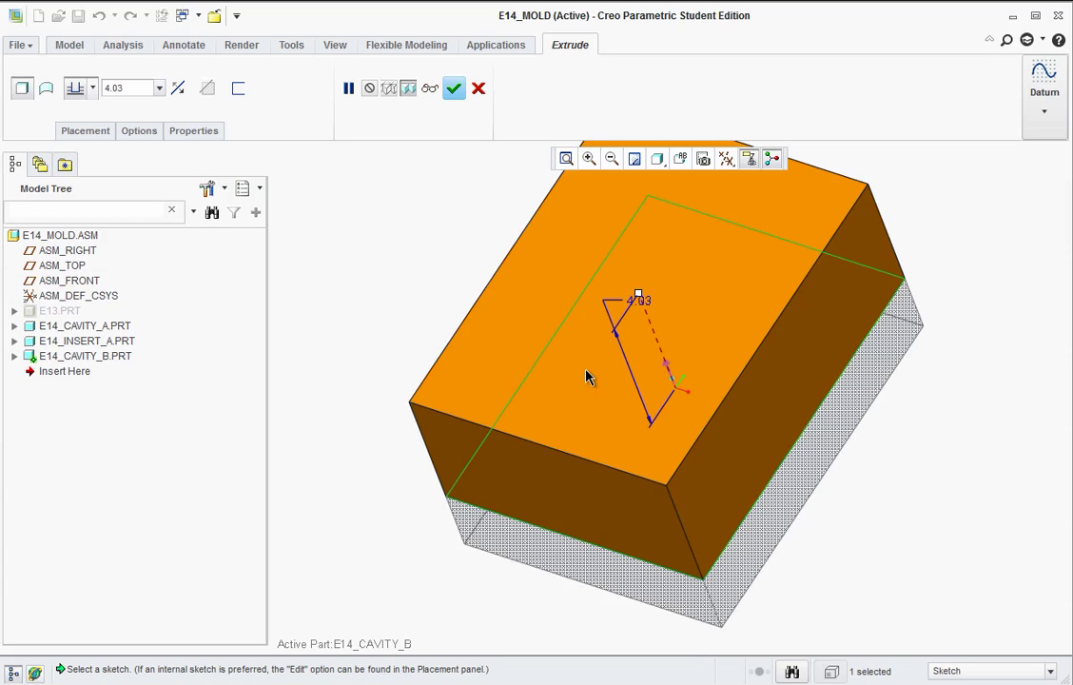
left_click(644, 307)
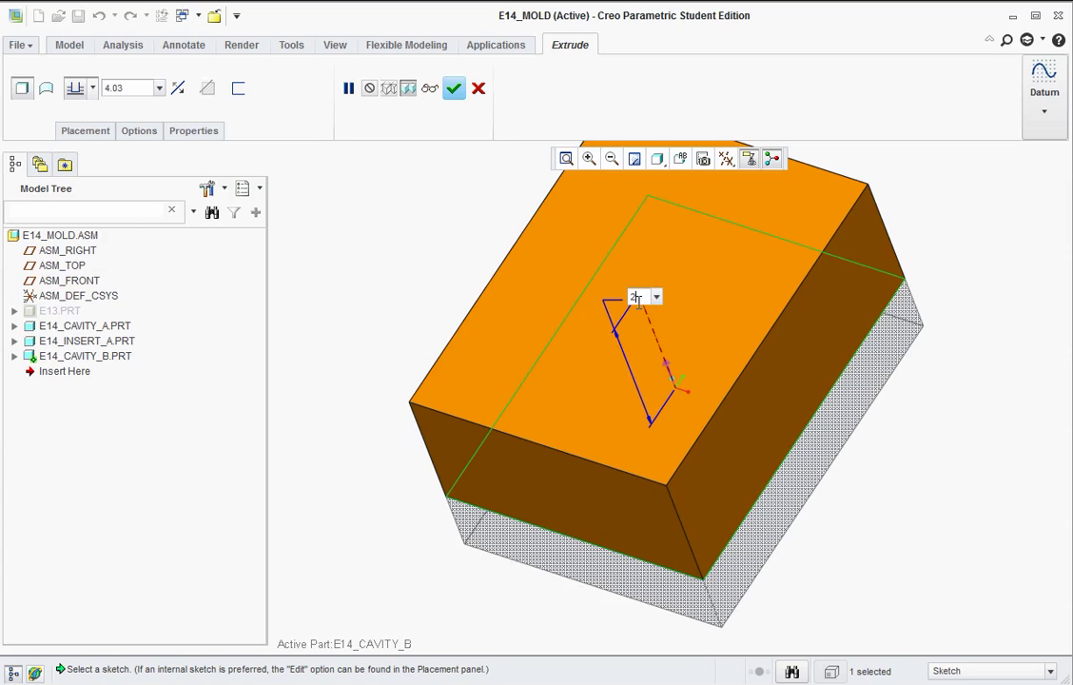
key("Return")
left_click(453, 88)
middle_click_drag(735, 459, 605, 287)
scroll(588, 333, "up", 2)
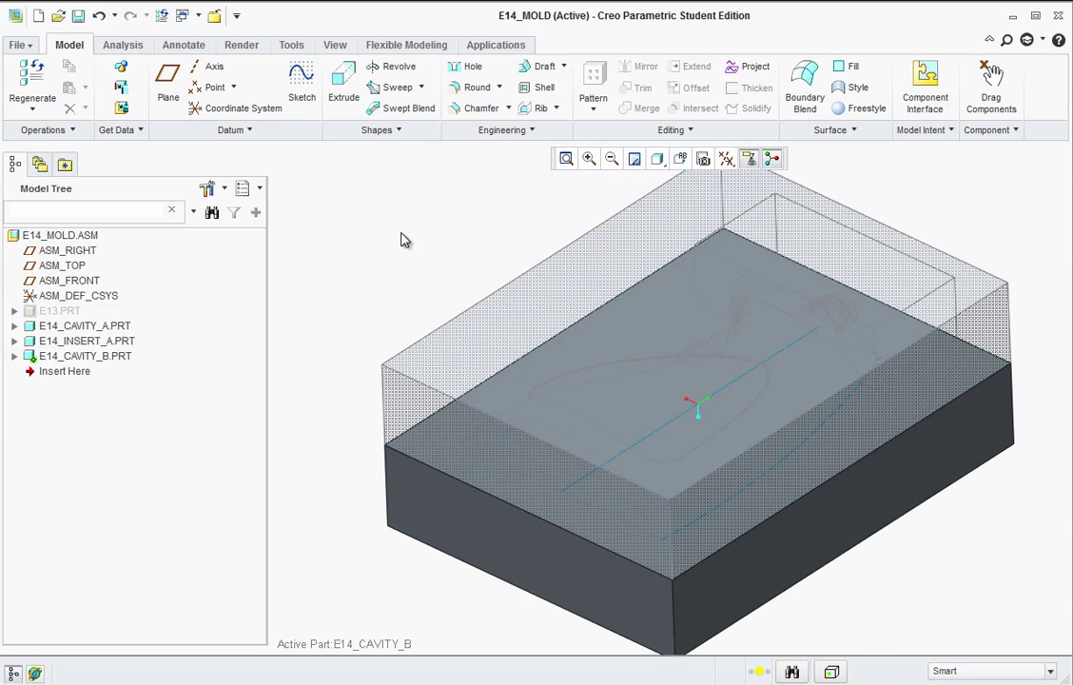
Unhide the E13.PRT bottle part
right_click(57, 312)
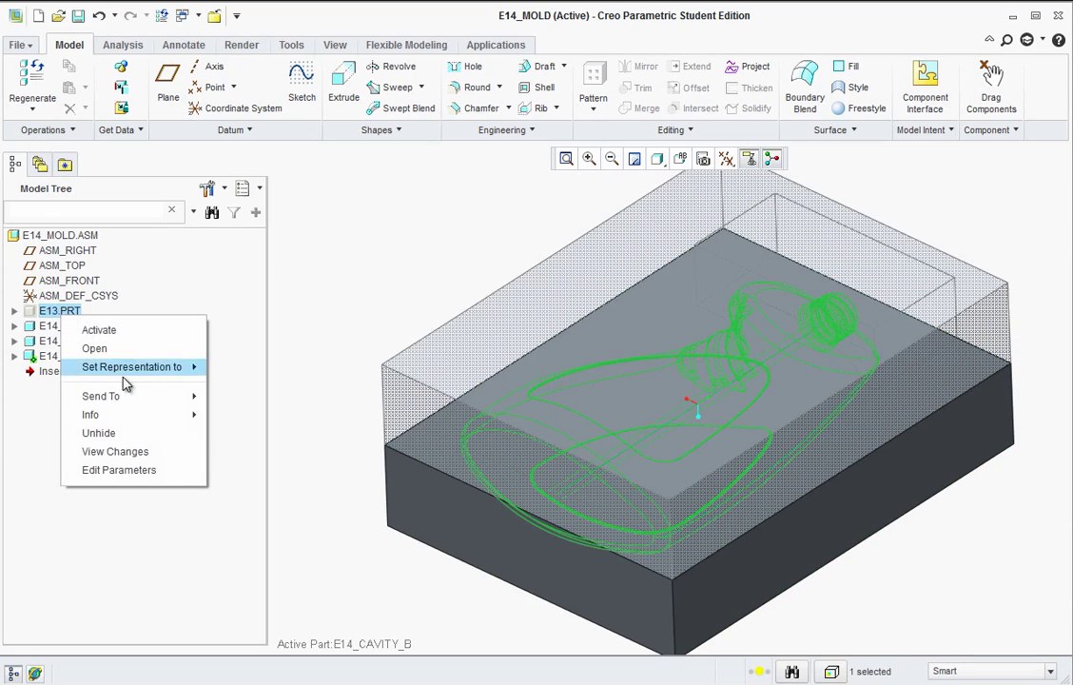
left_click(104, 433)
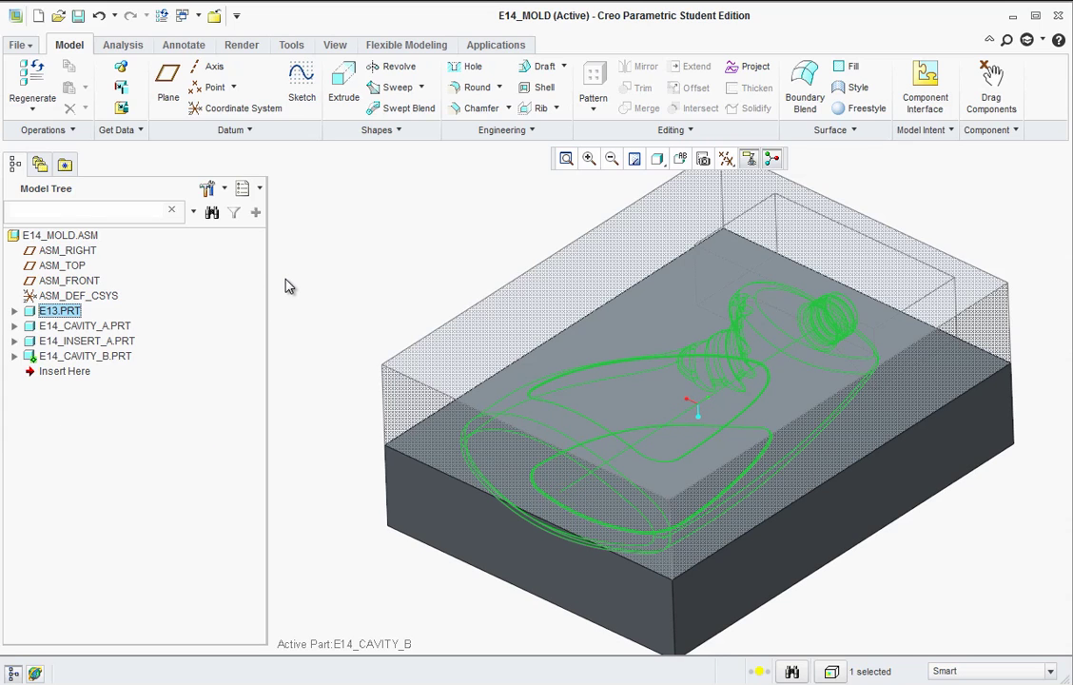
left_click(308, 275)
middle_click_drag(348, 263, 338, 266)
Hide E14_CAVITY_A.PRT and make the E14_MOLD assembly active
right_click(59, 326)
left_click(95, 443)
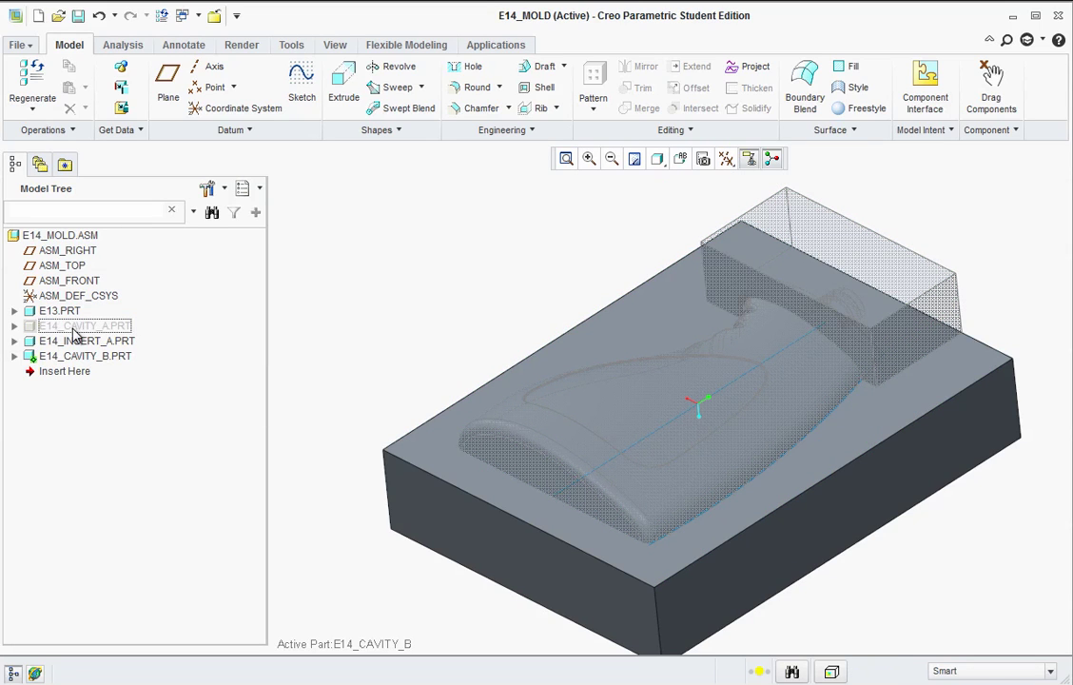
mouse_move(369, 320)
middle_mouse_down()
mouse_move(369, 339)
mouse_move(374, 321)
middle_mouse_up()
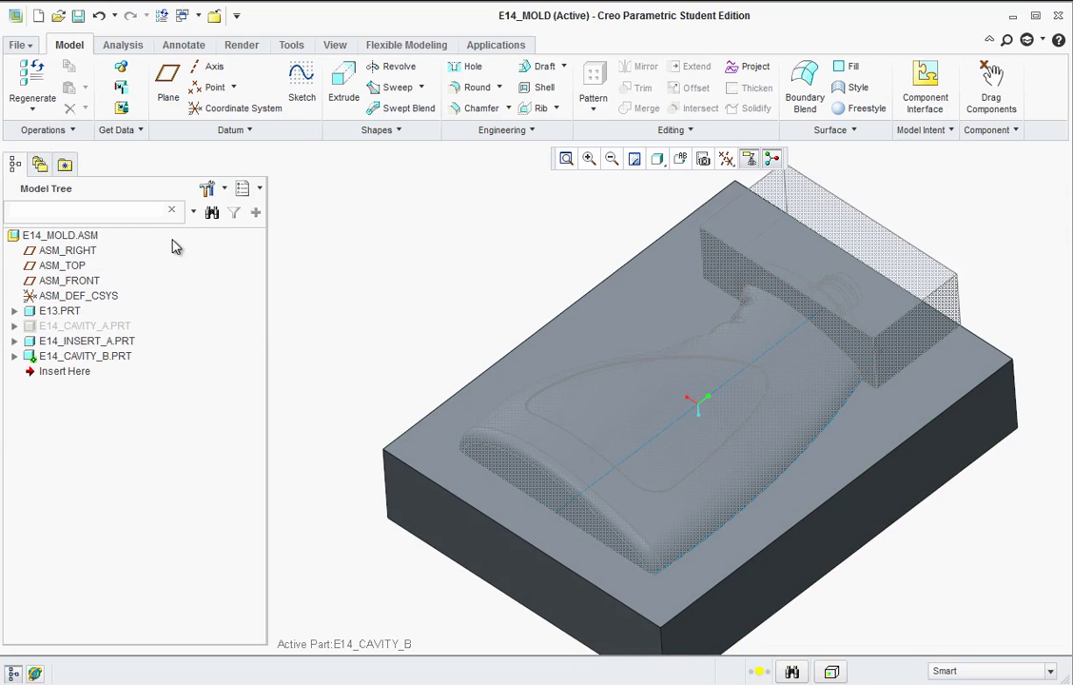
right_click(42, 240)
left_click(80, 254)
Cut E13.PRT out of E14_CAVITY_B with Cut Out, then expand cavity B to see Cut Out id 80
left_click(214, 129)
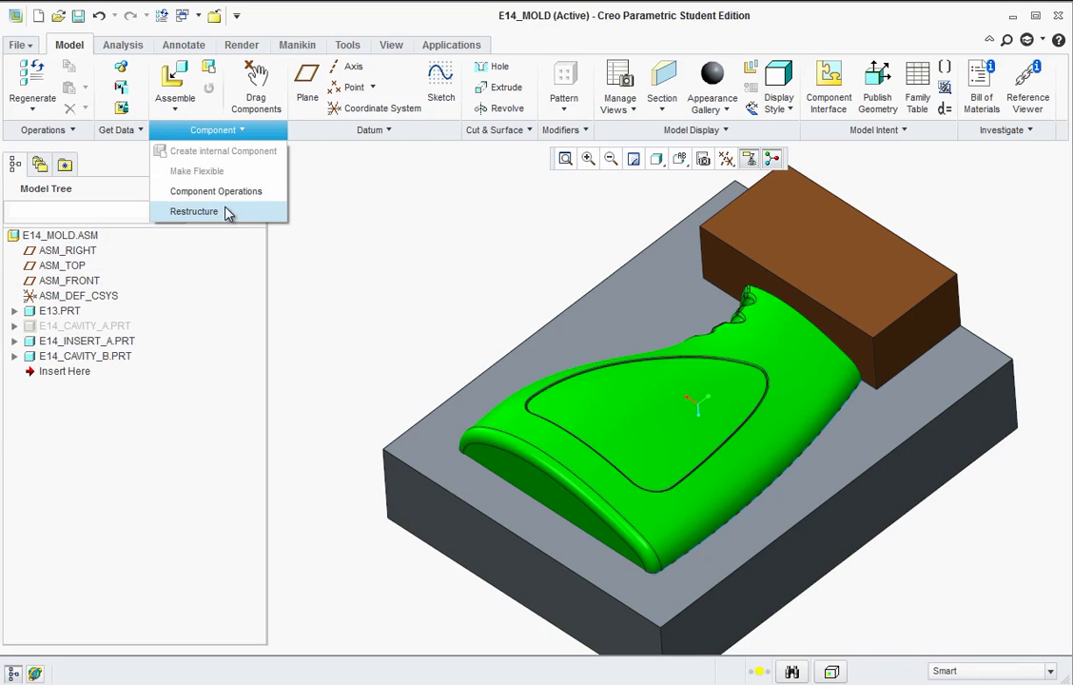
left_click(219, 192)
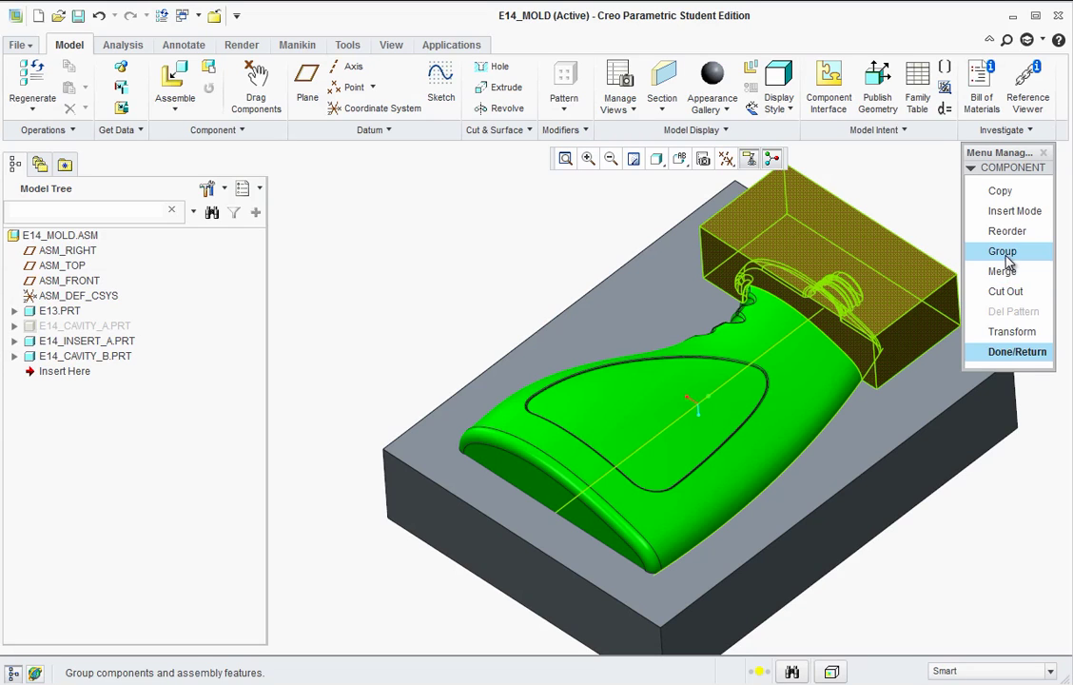
left_click(1006, 291)
left_click(877, 333)
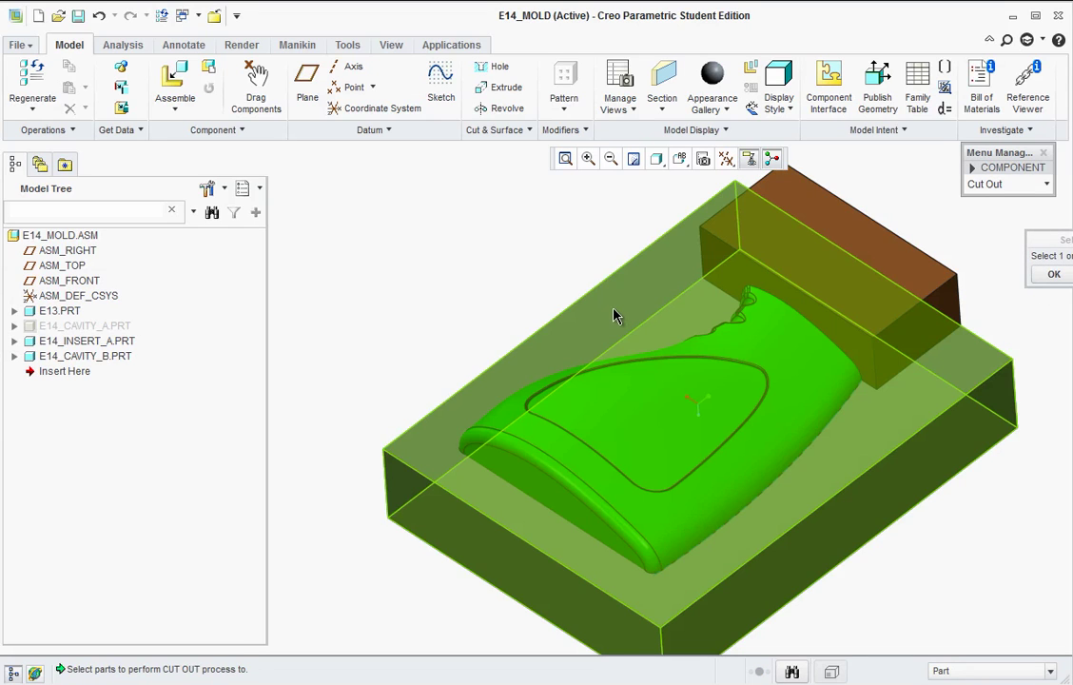
left_click(619, 314)
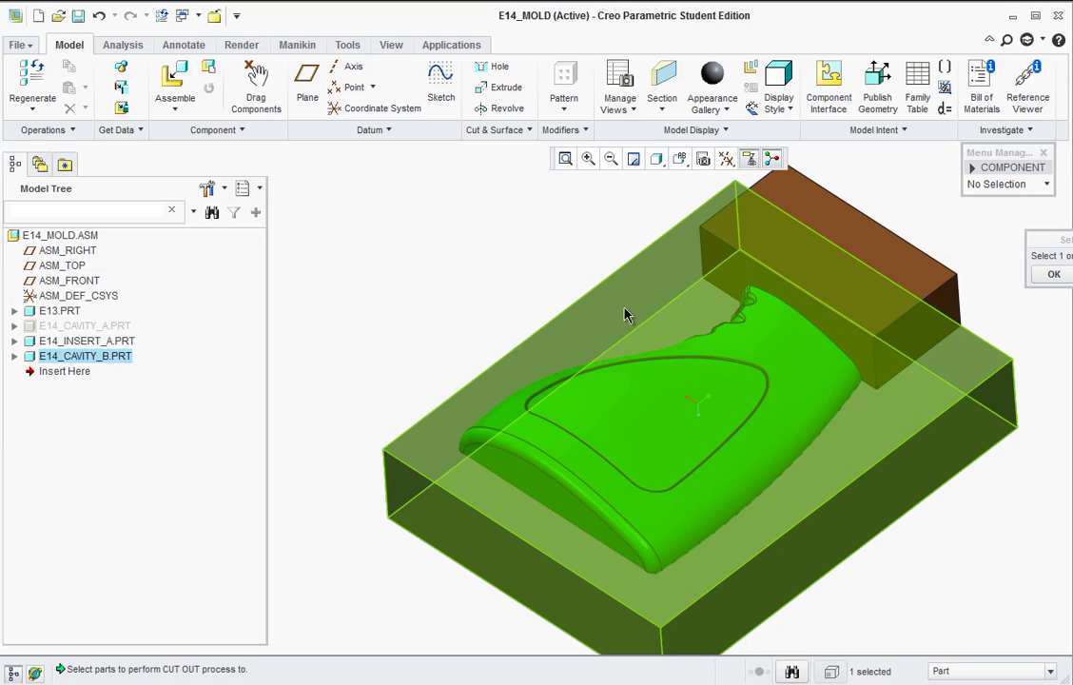
left_click(1045, 276)
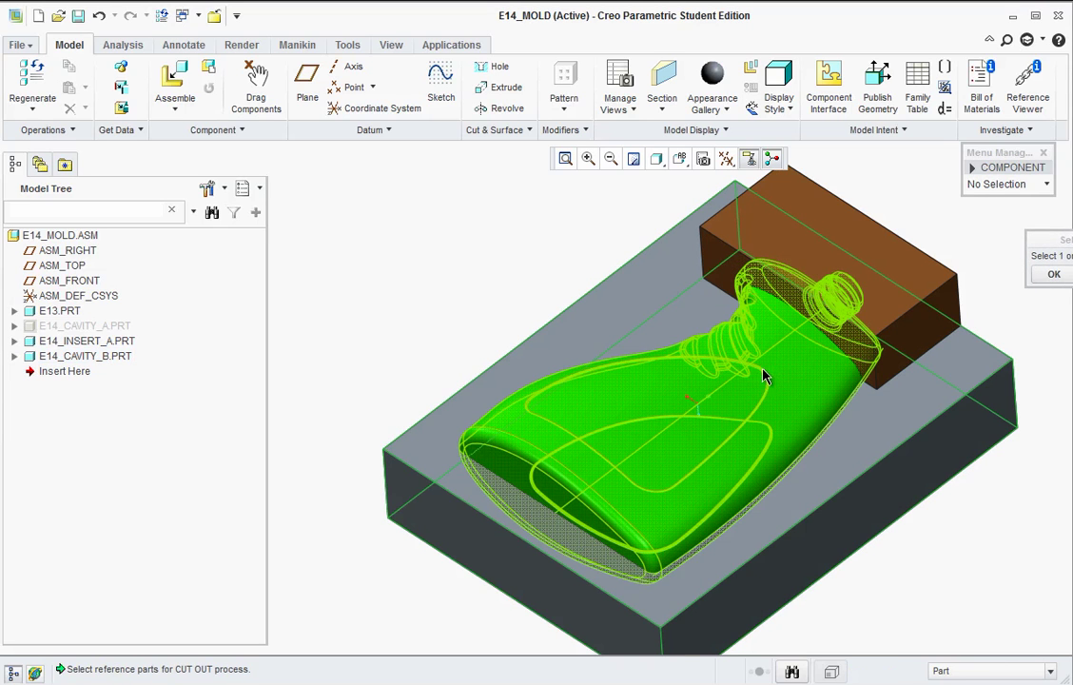
left_click(652, 396)
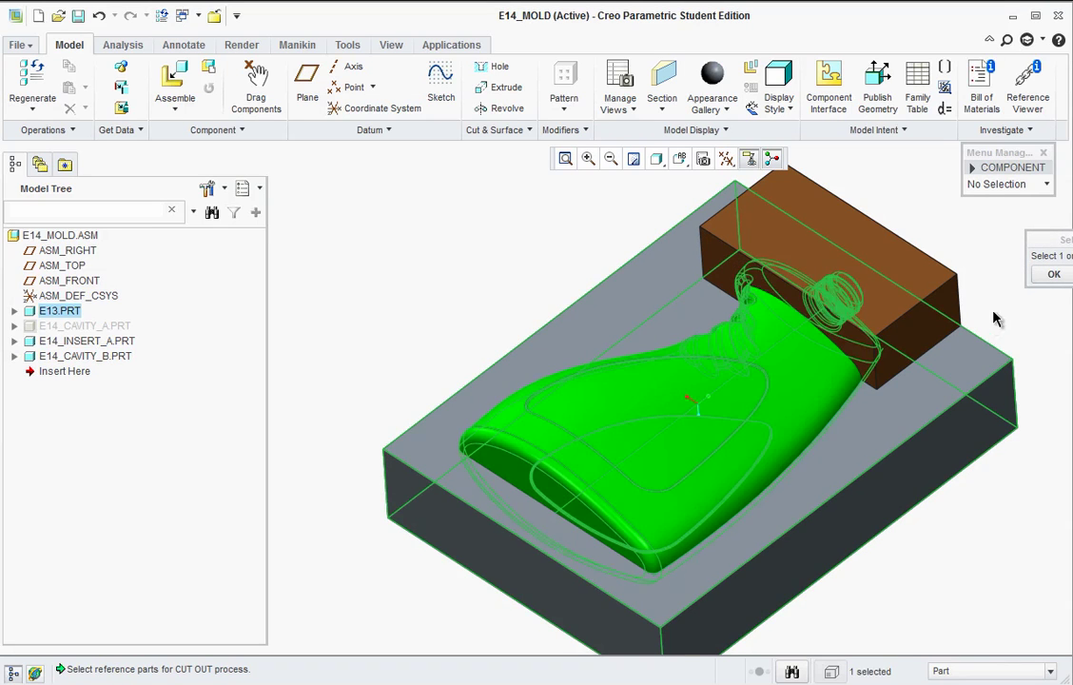
left_click(1050, 276)
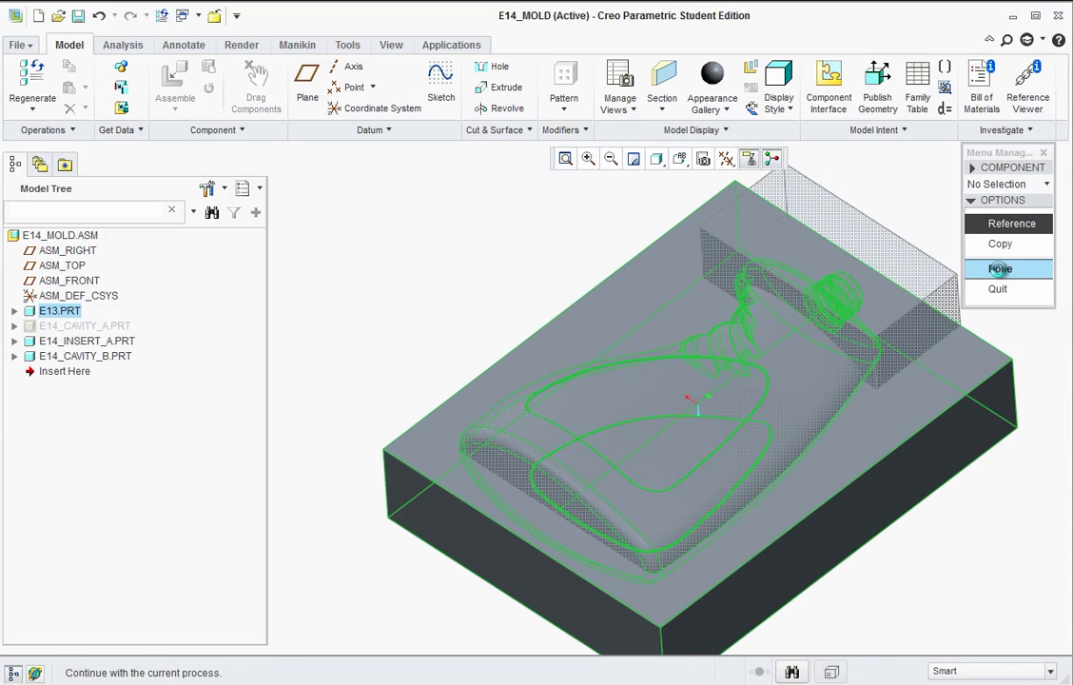
left_click(999, 269)
left_click(998, 349)
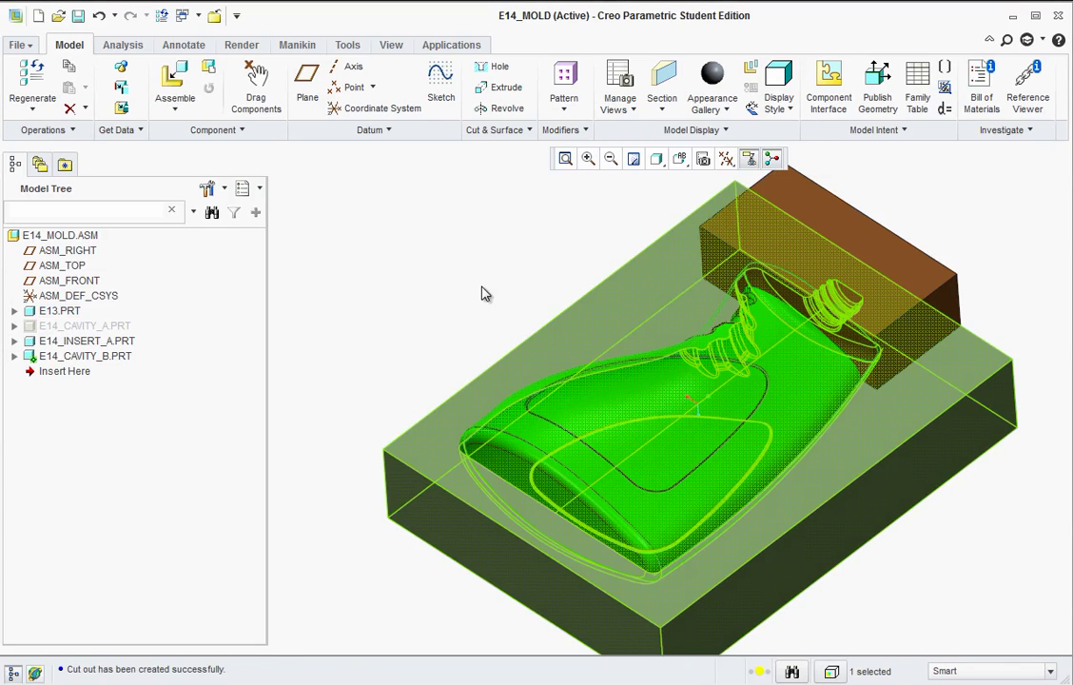
left_click(469, 283)
left_click(14, 356)
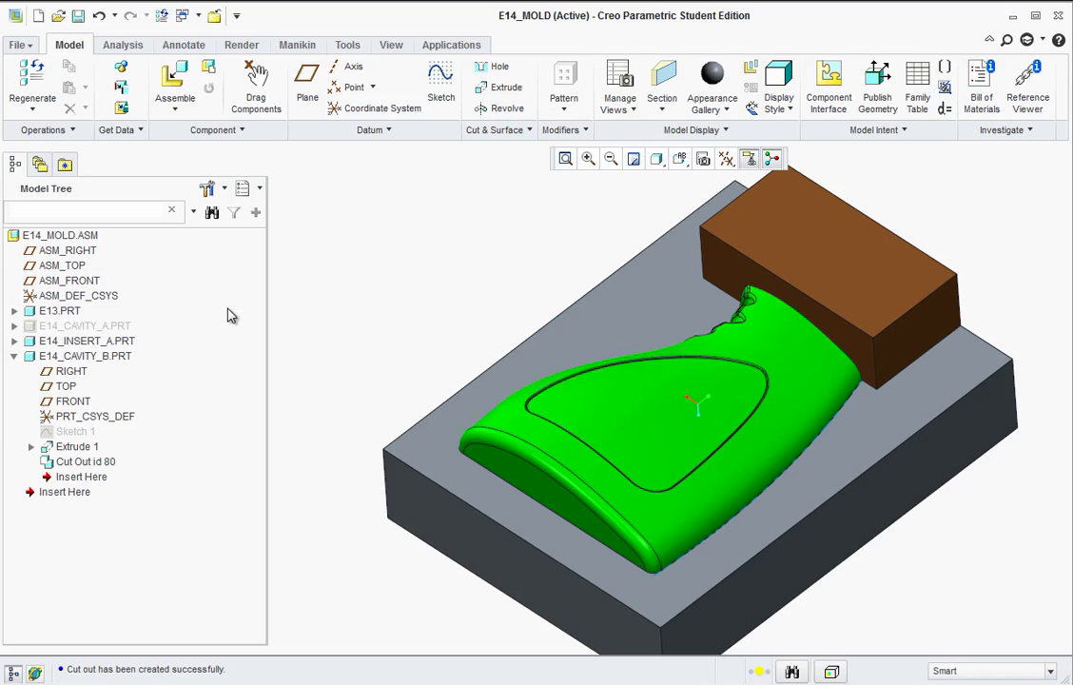
right_click(54, 311)
left_click(85, 667)
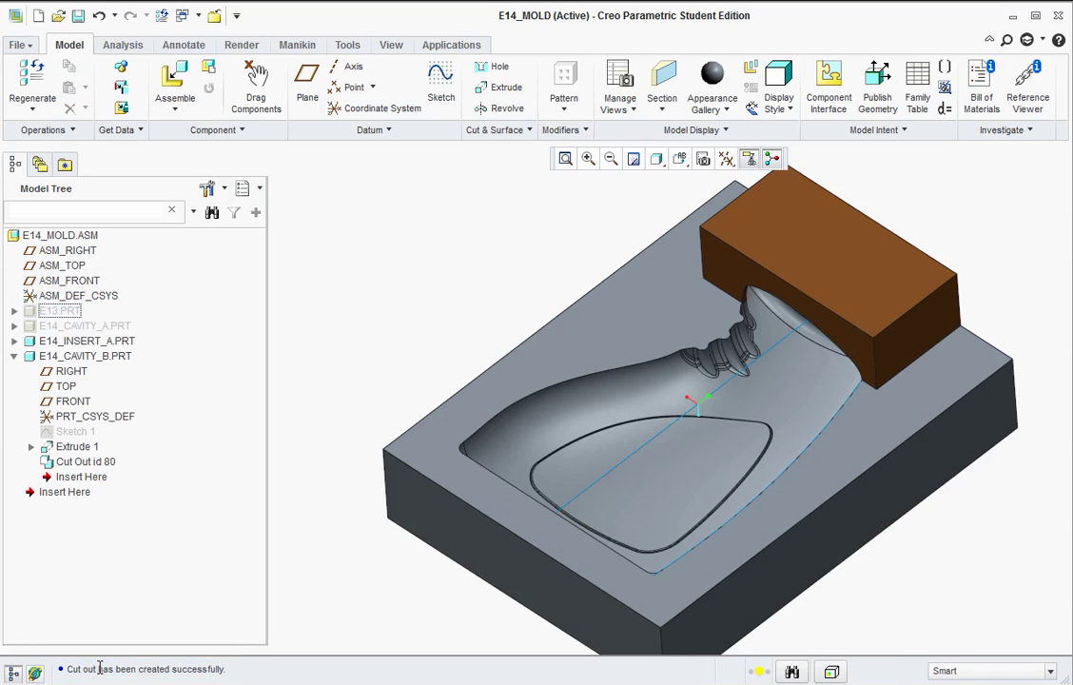
right_click(32, 311)
left_click(72, 668)
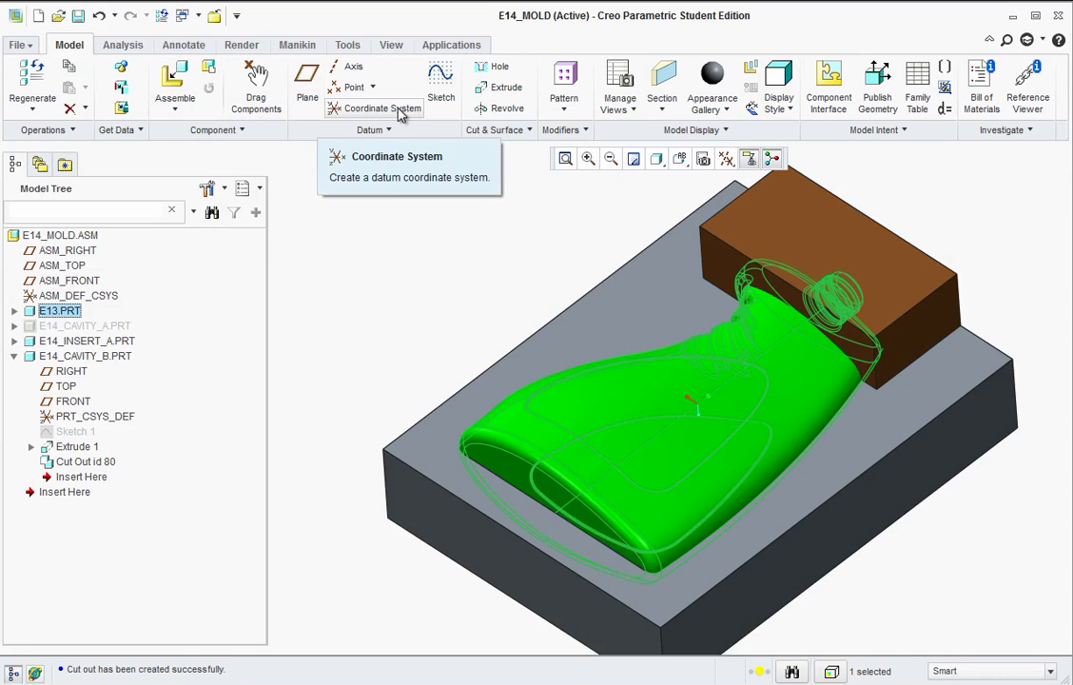
Create solid part E14_CORE_B and fix it at the Default constraint position
left_click(208, 67)
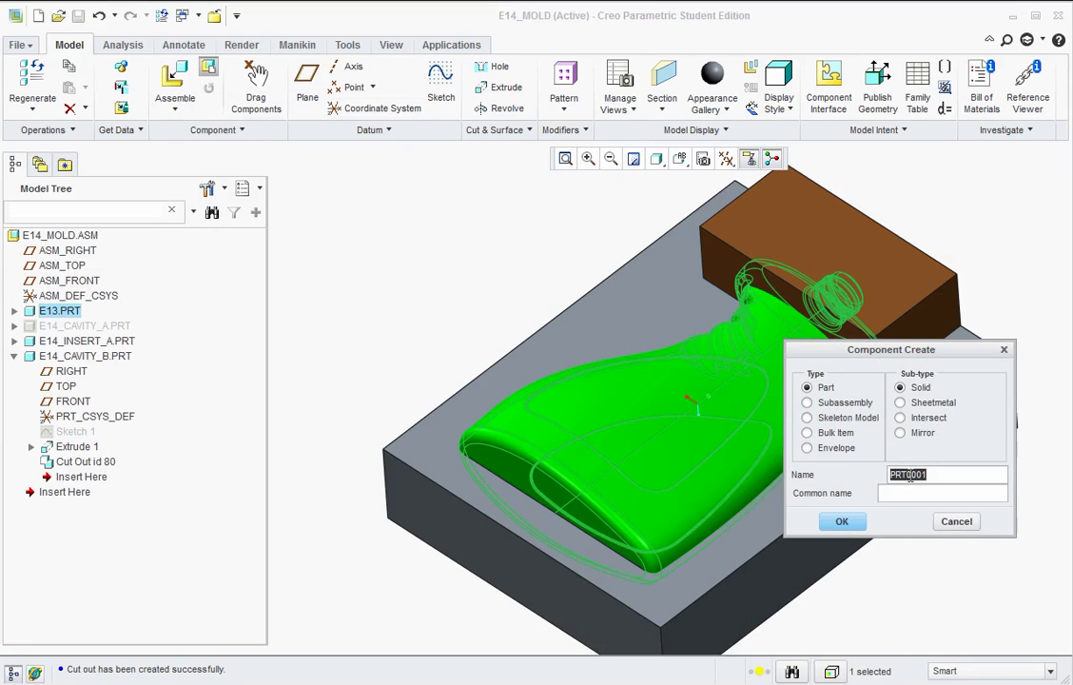
type("E14_CORE_B")
left_click(840, 522)
left_click(802, 495)
left_click(295, 91)
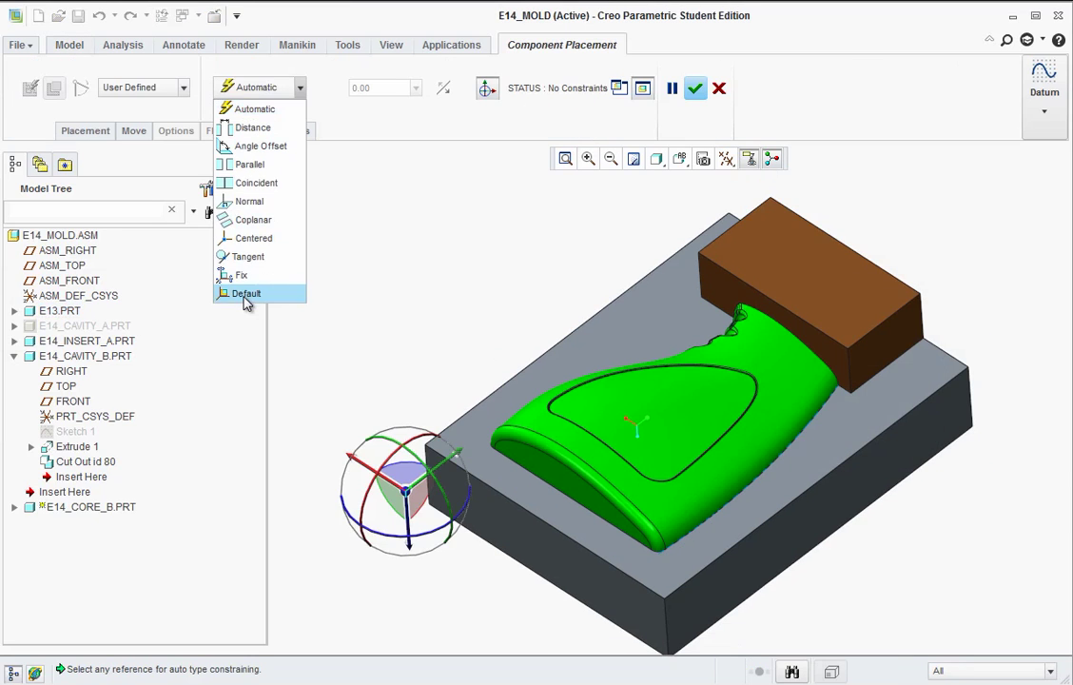
left_click(246, 294)
left_click(702, 88)
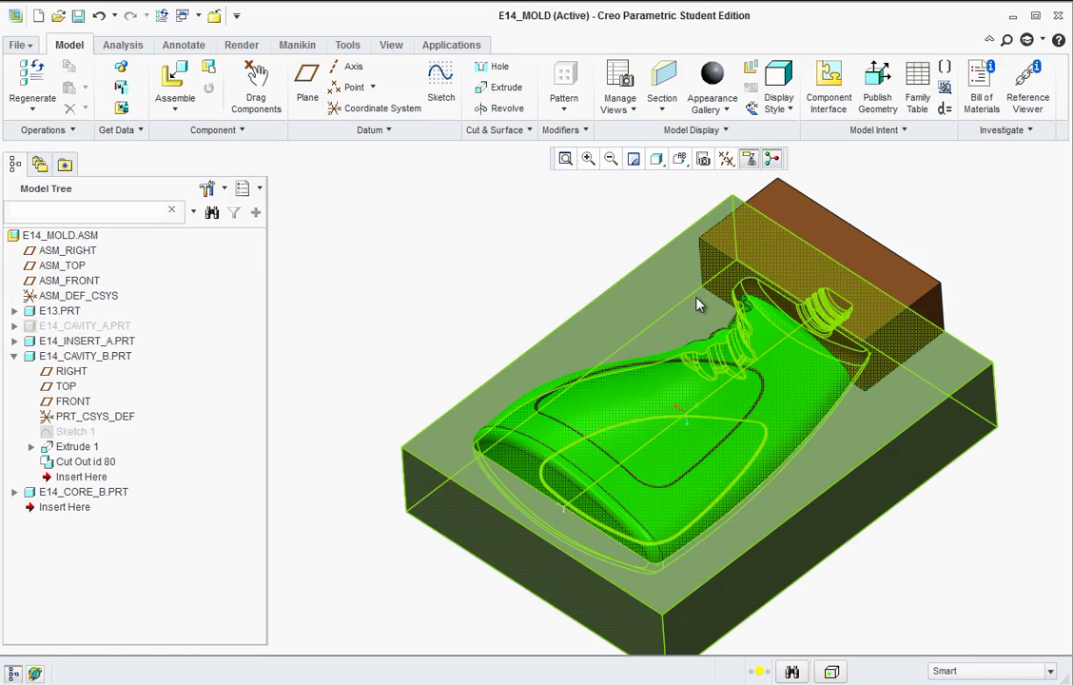
left_click(680, 288)
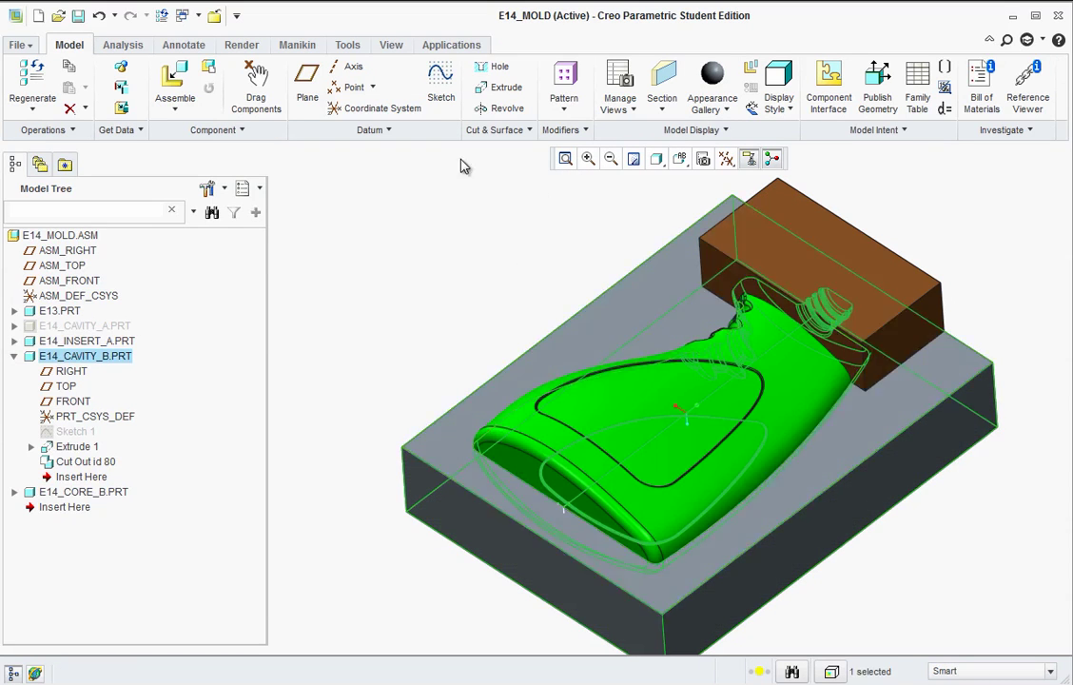
Start a sketch on the mold's top face
left_click(440, 86)
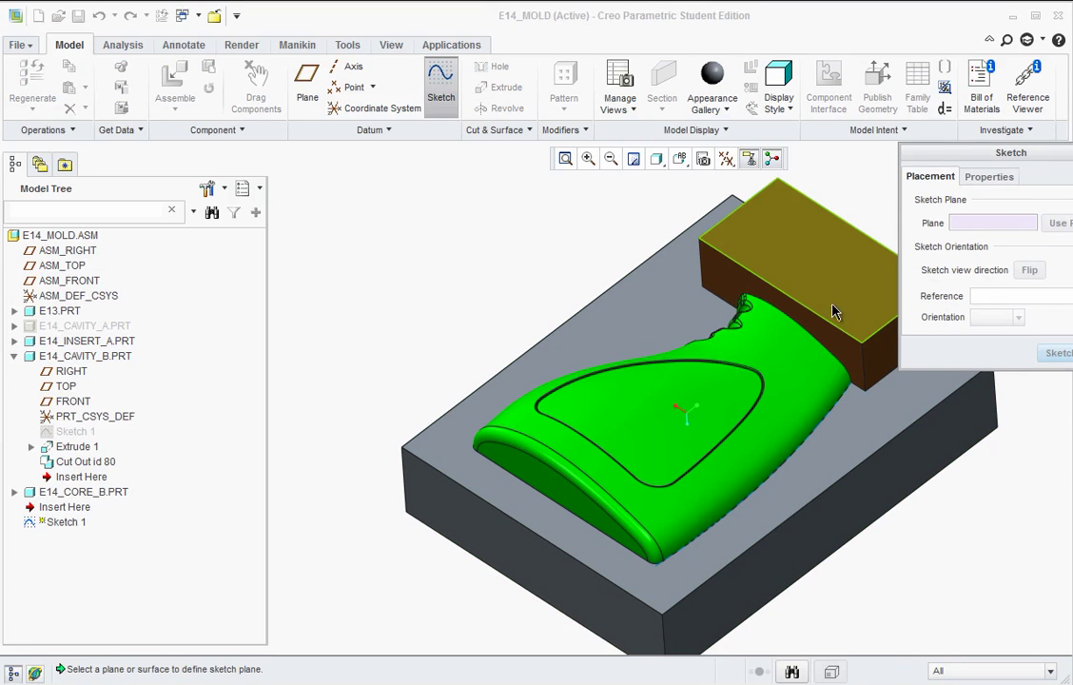
left_click(666, 316)
left_click(1055, 353)
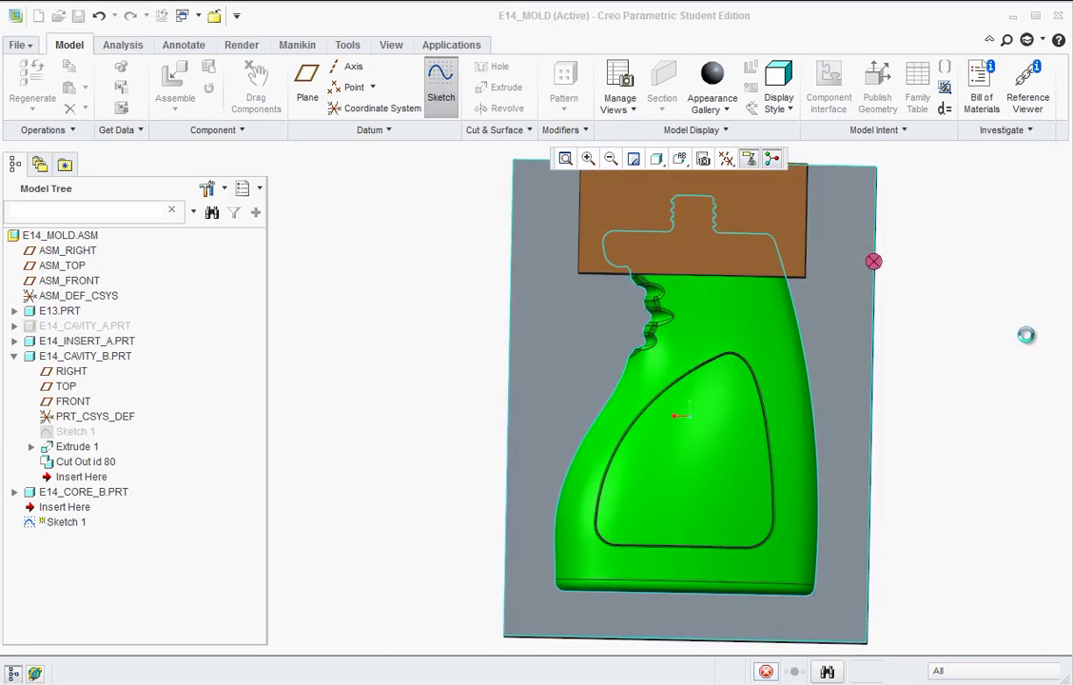
scroll(821, 173, "up", 2)
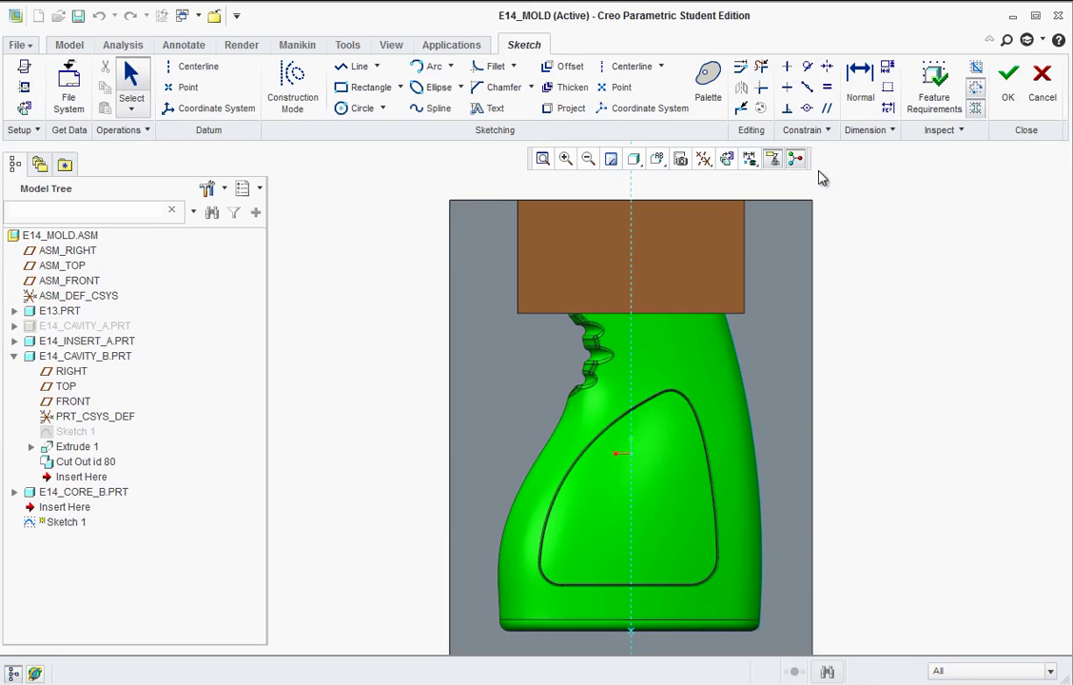
Project the brown block's right, top, left and bottom edges, then finish Sketch 1
left_click(560, 111)
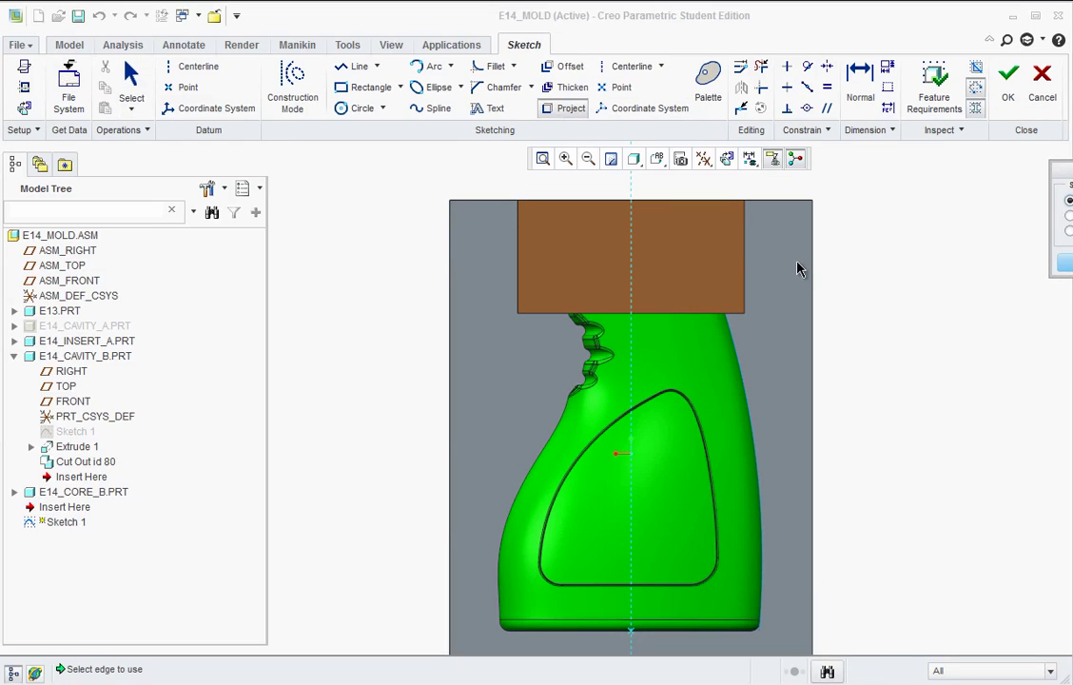
left_click(745, 255)
left_click(709, 200)
left_click(517, 235)
left_click(619, 314)
left_click(1064, 266)
mouse_move(851, 317)
middle_mouse_down()
mouse_move(760, 317)
mouse_move(750, 328)
middle_mouse_up()
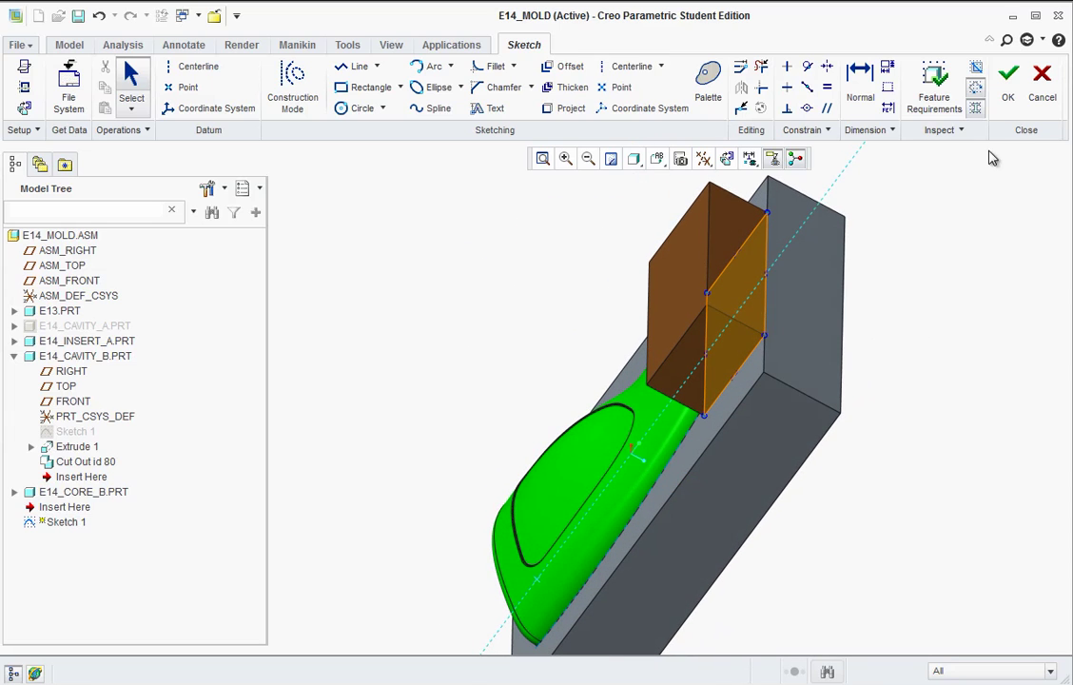
left_click(1007, 86)
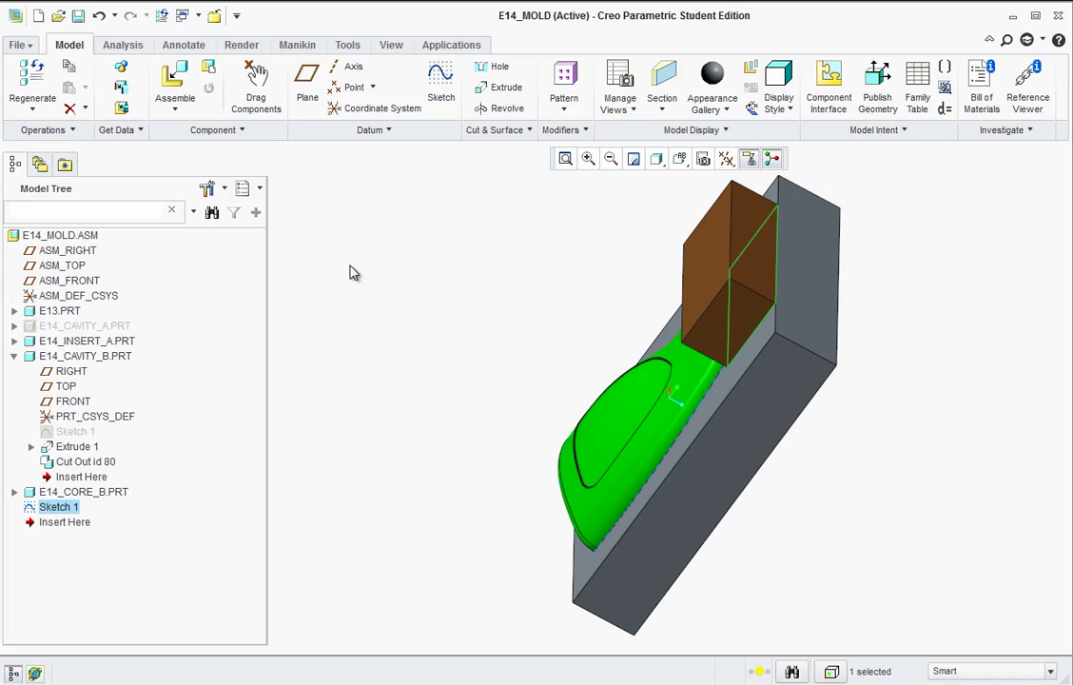
Delete Sketch 1 and activate E14_CORE_B.PRT for editing
right_click(57, 504)
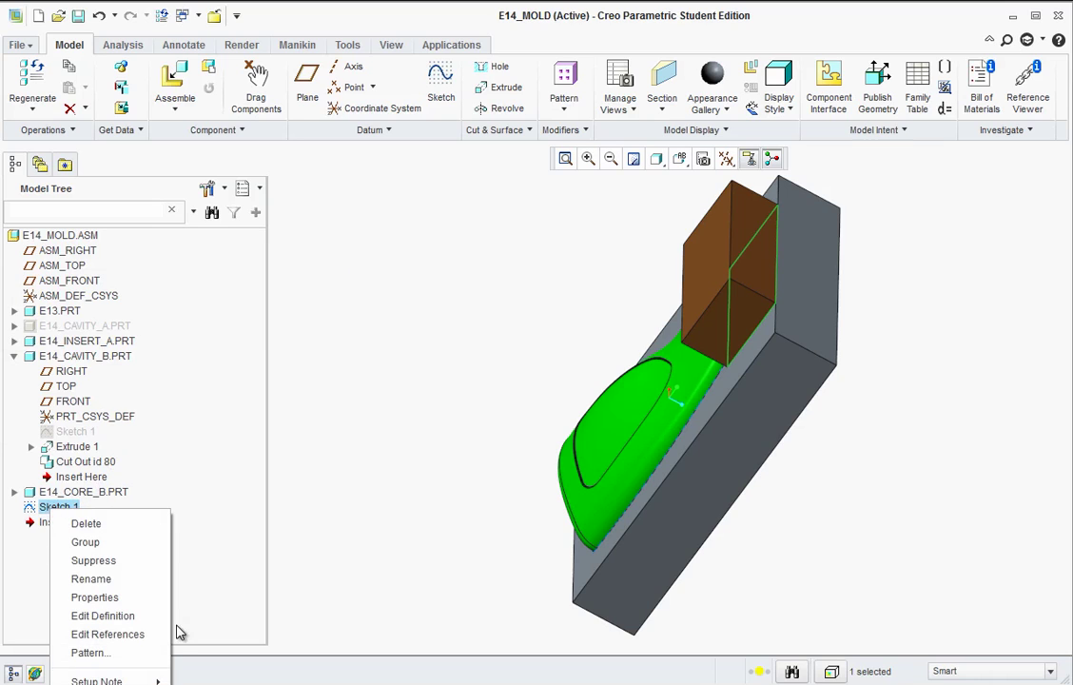
left_click(395, 444)
key("Delete")
left_click(307, 417)
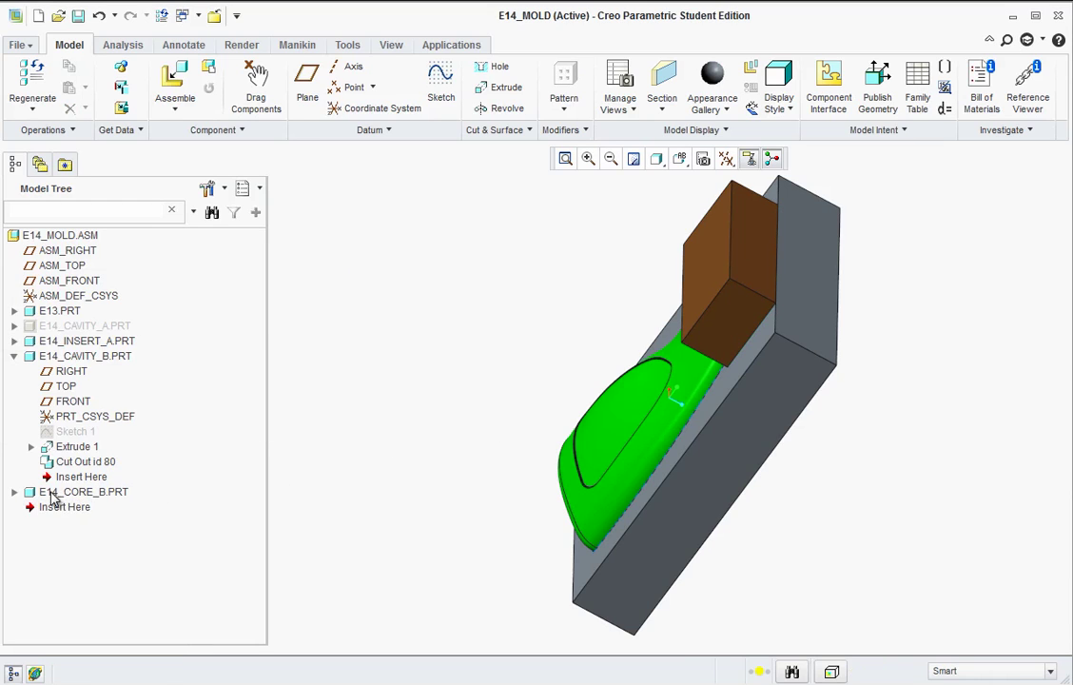
right_click(49, 495)
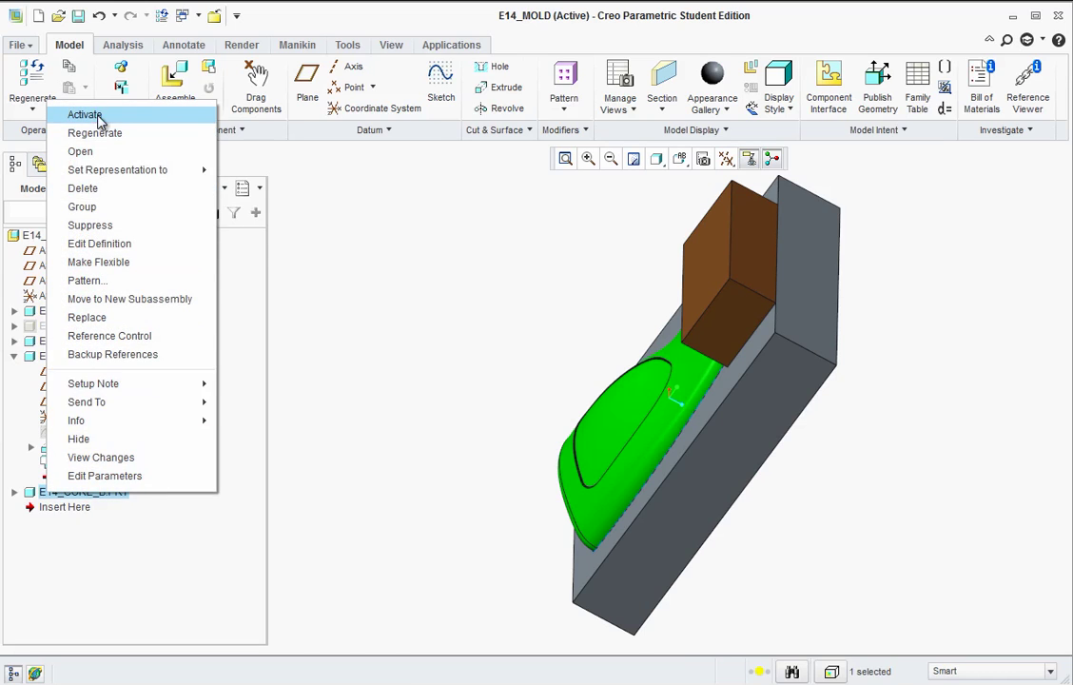
left_click(99, 115)
Sketch a closed outline around the neck on the E14_CORE_B block face from projected edges
middle_click_drag(404, 311, 499, 271)
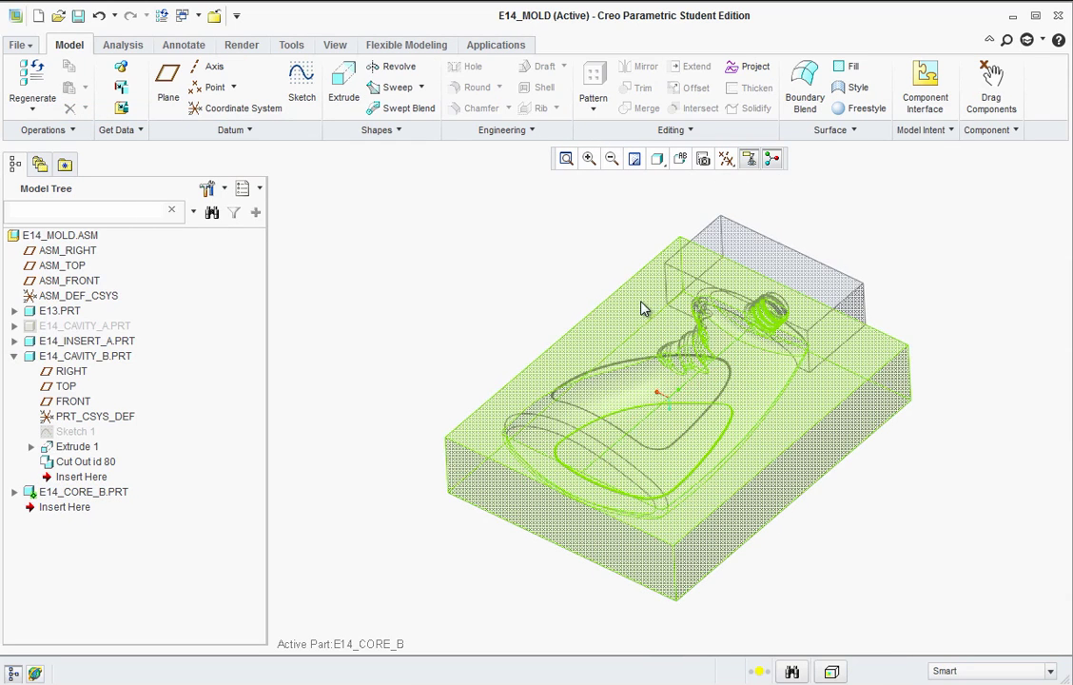
left_click(302, 86)
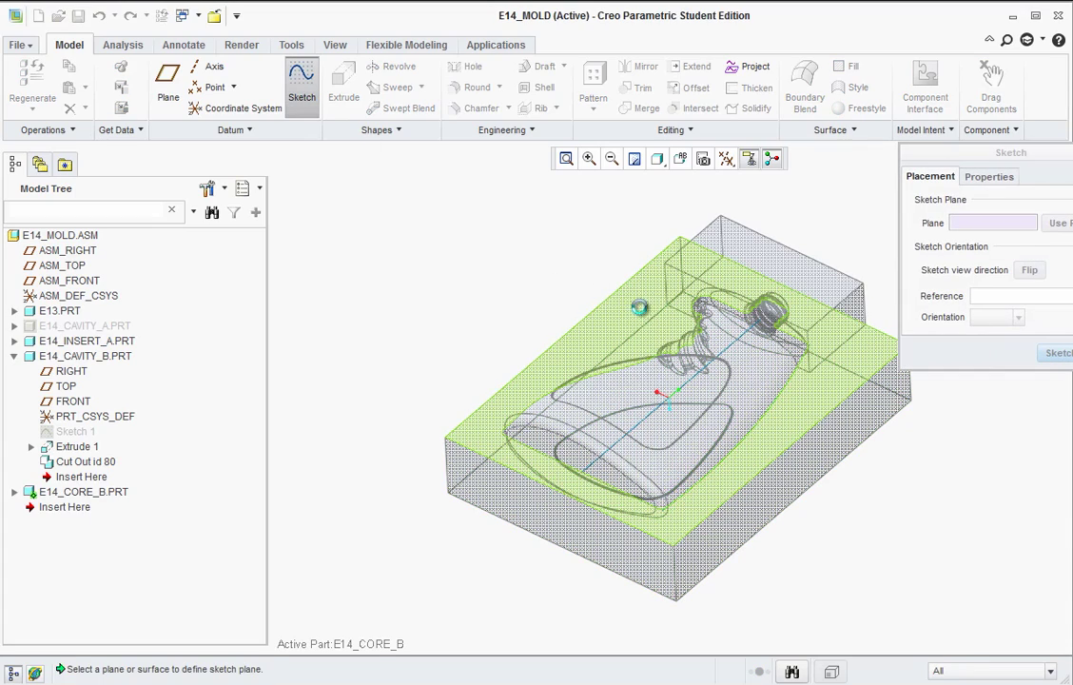
left_click(639, 307)
left_click(1058, 353)
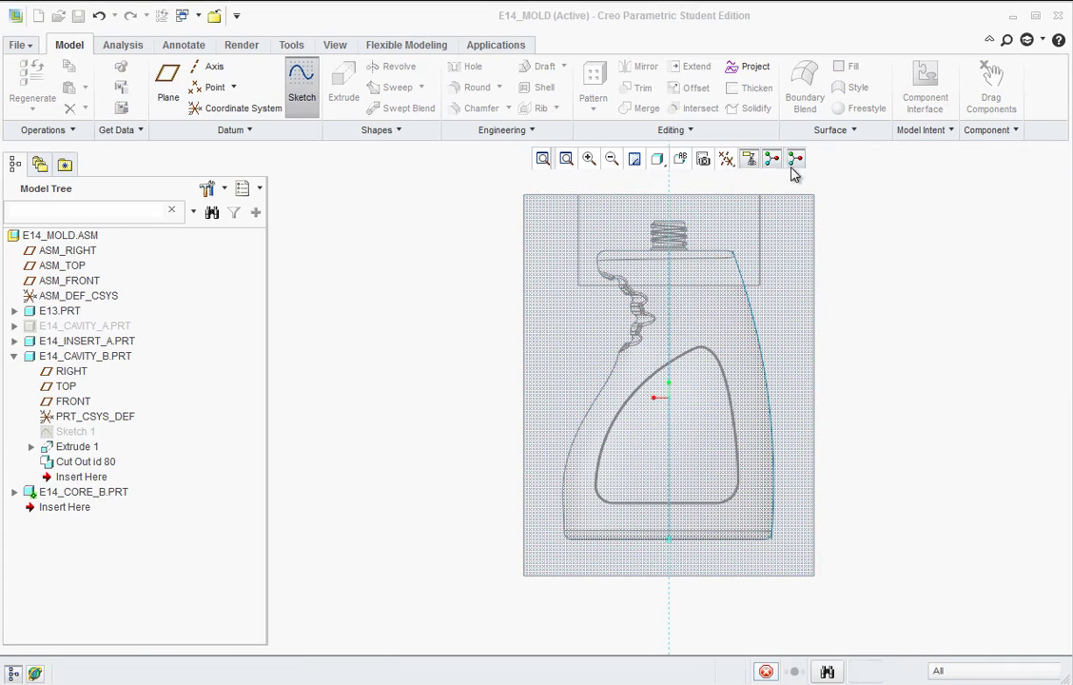
left_click(569, 108)
left_click(760, 245)
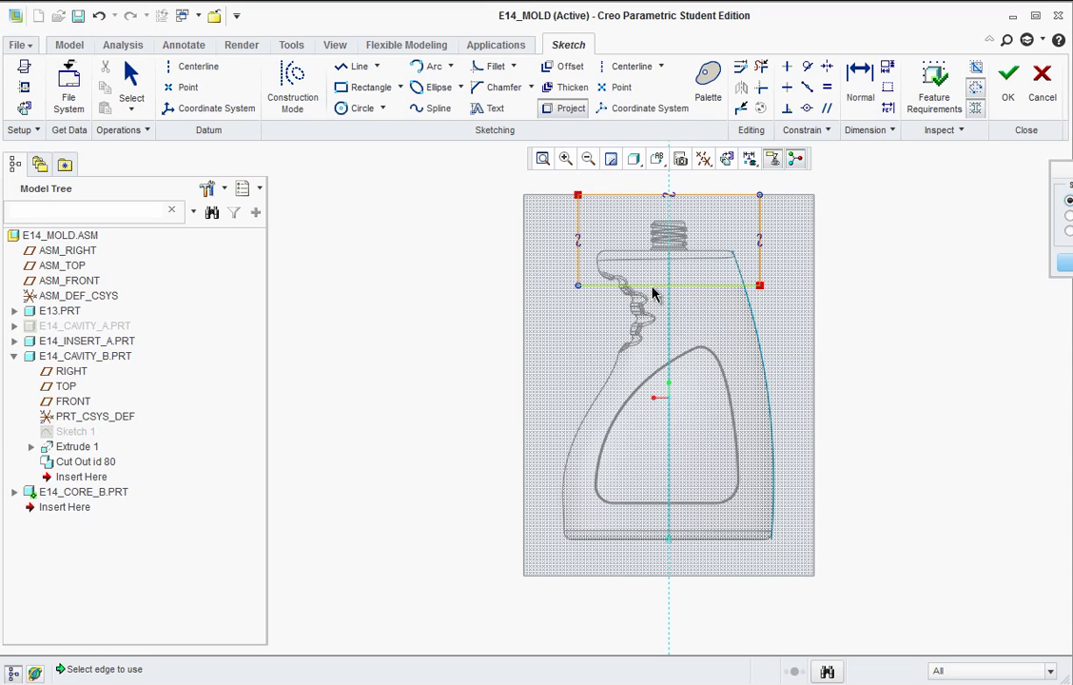
mouse_move(775, 334)
middle_mouse_down()
mouse_move(792, 314)
mouse_move(733, 262)
mouse_move(733, 390)
mouse_move(806, 220)
middle_mouse_up()
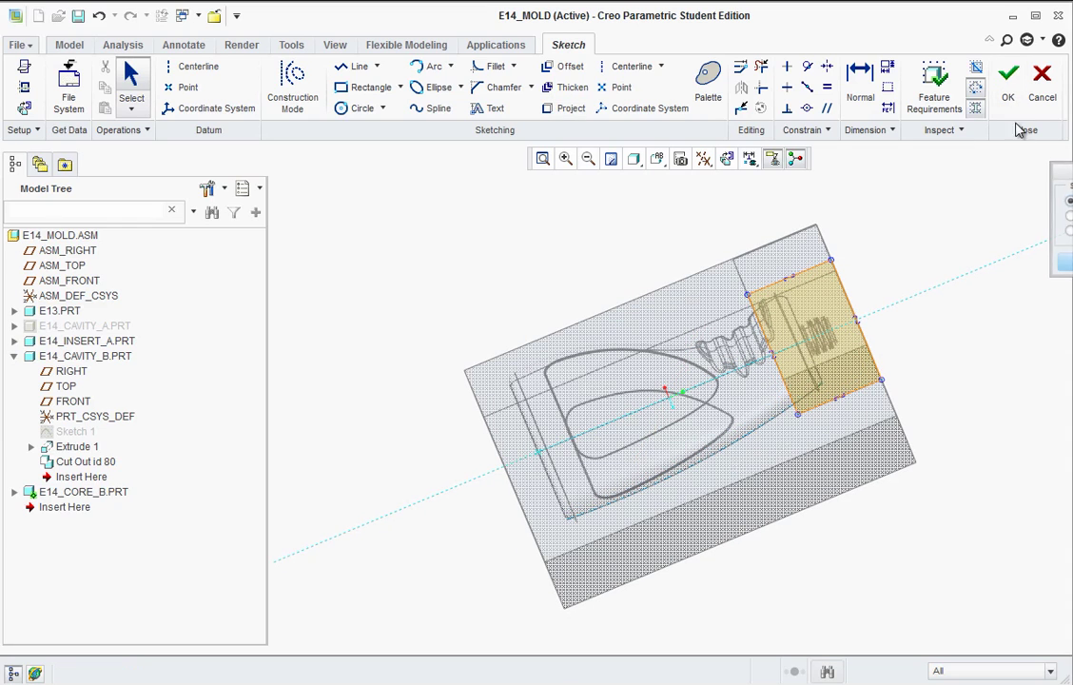
left_click(1008, 78)
left_click(344, 84)
Flip the neck-end extrusion into the block and set its depth to 1.50
middle_click_drag(780, 286, 804, 309)
left_click_drag(795, 302, 809, 465)
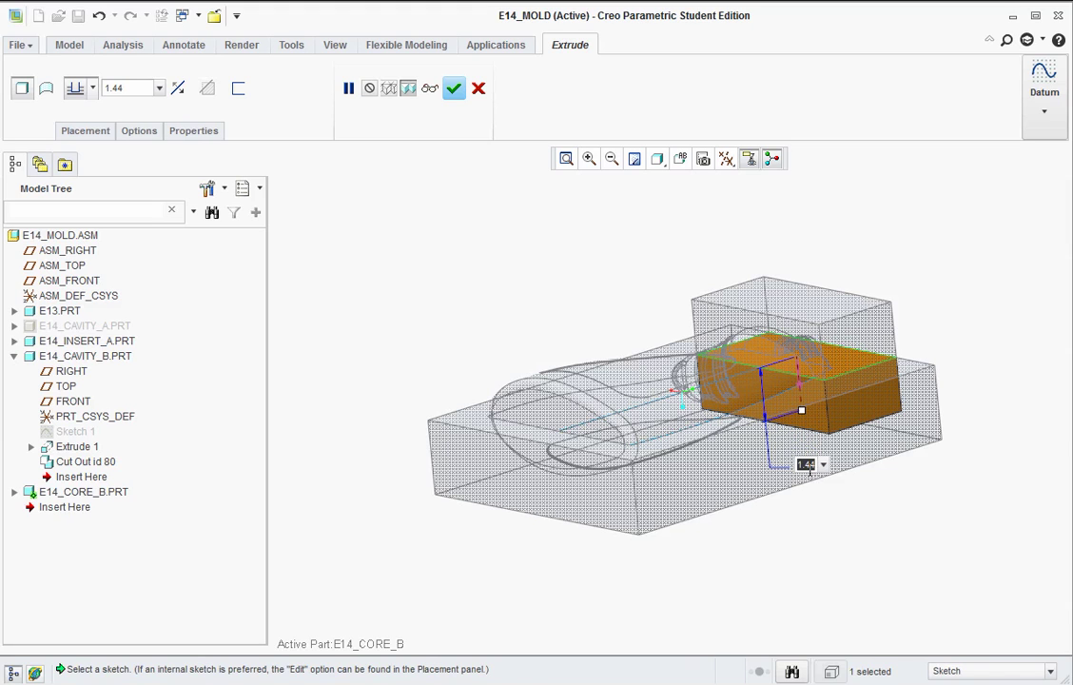
type(".5")
key("Return")
middle_click_drag(850, 393, 815, 378)
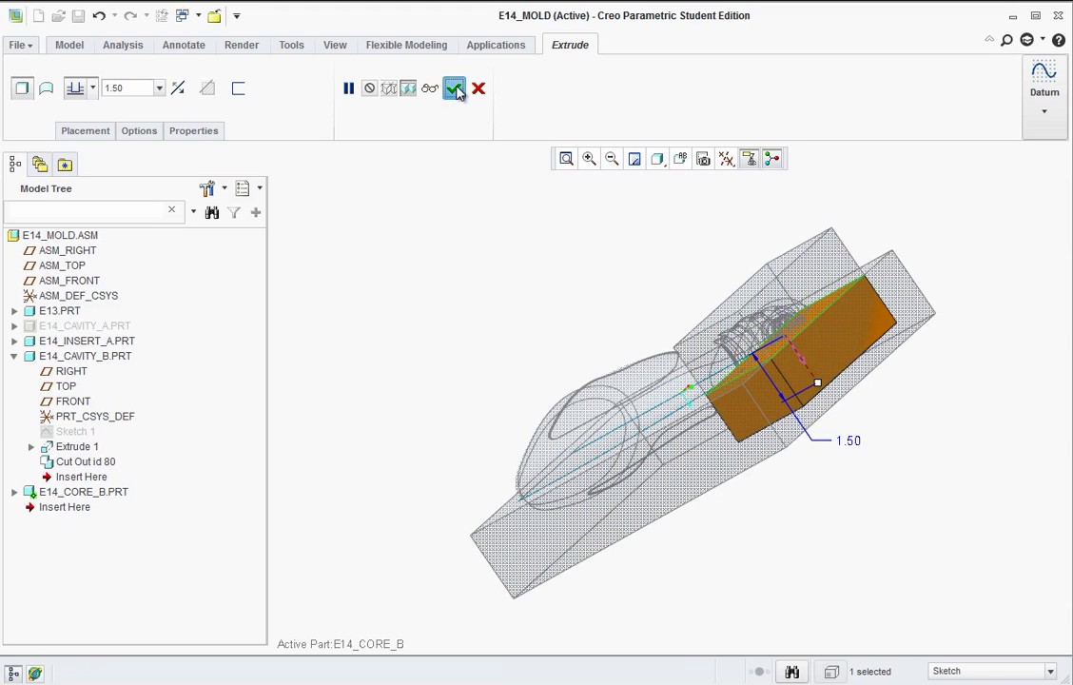
left_click(453, 88)
middle_click_drag(443, 272, 577, 300)
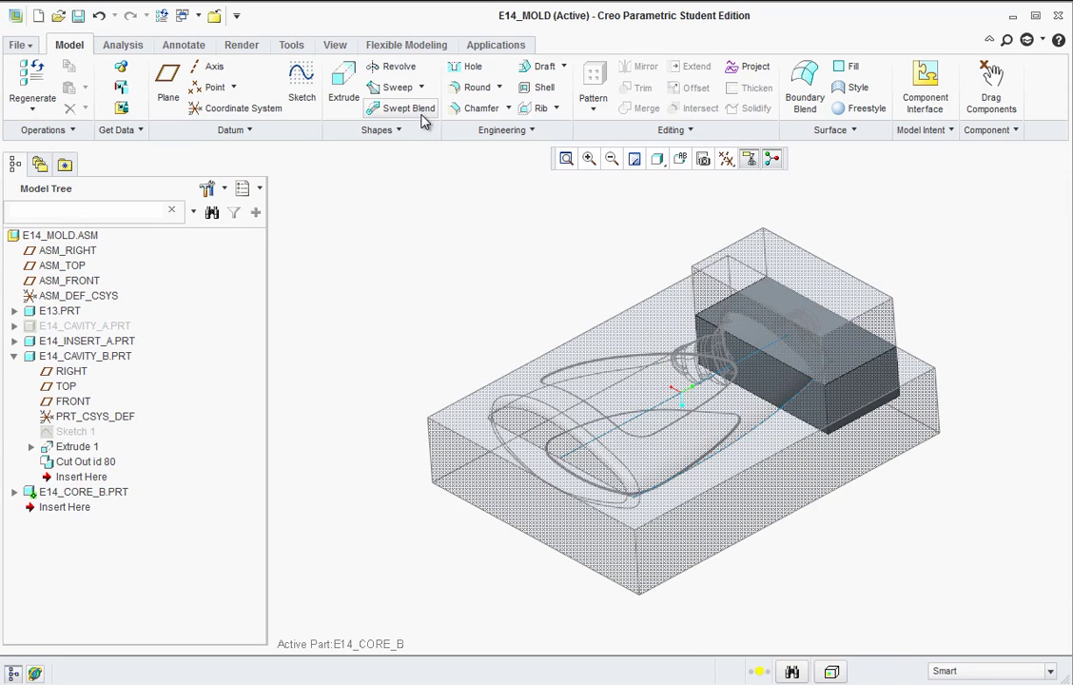
Apply the bronze appearance to the E14_CORE_B block with the Part selection filter
left_click(335, 45)
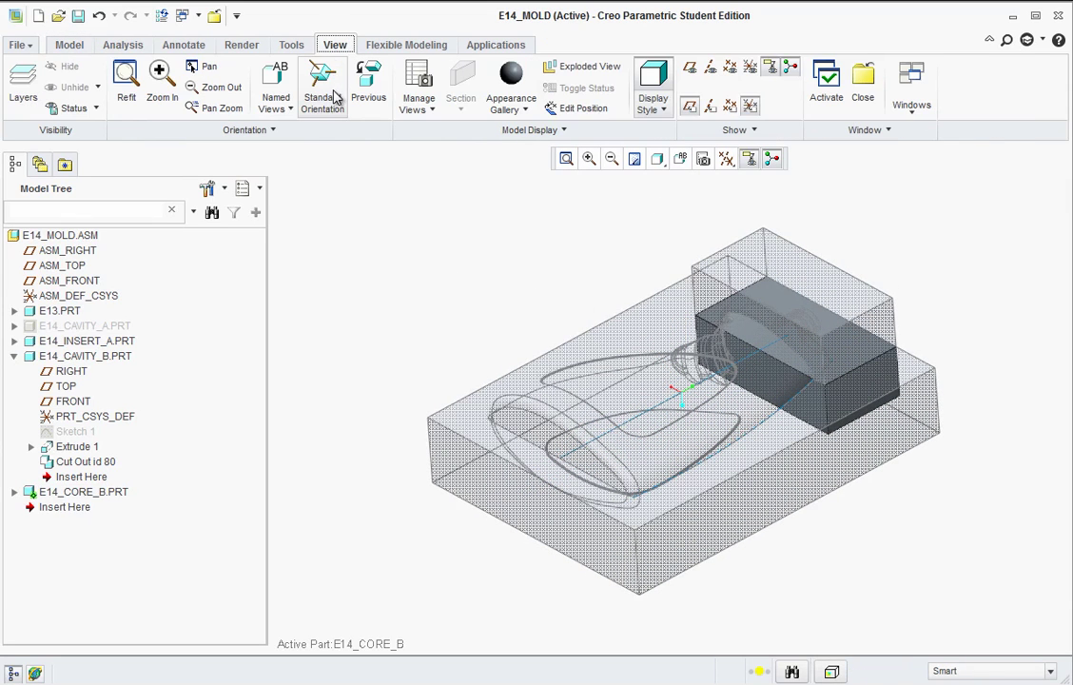
left_click(524, 110)
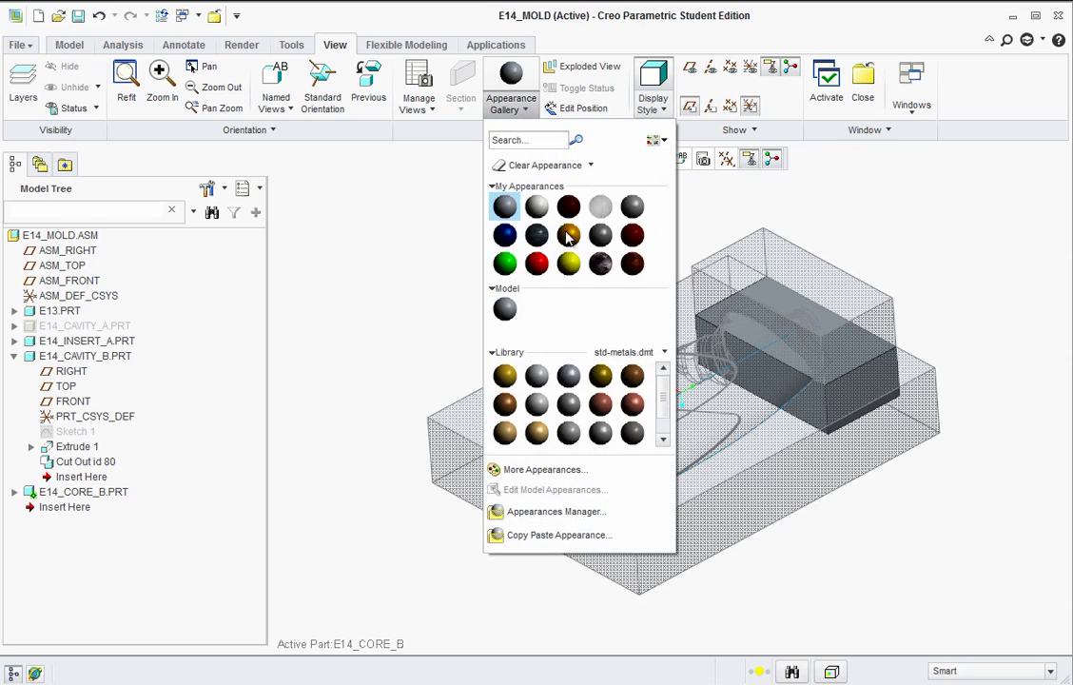
left_click(506, 409)
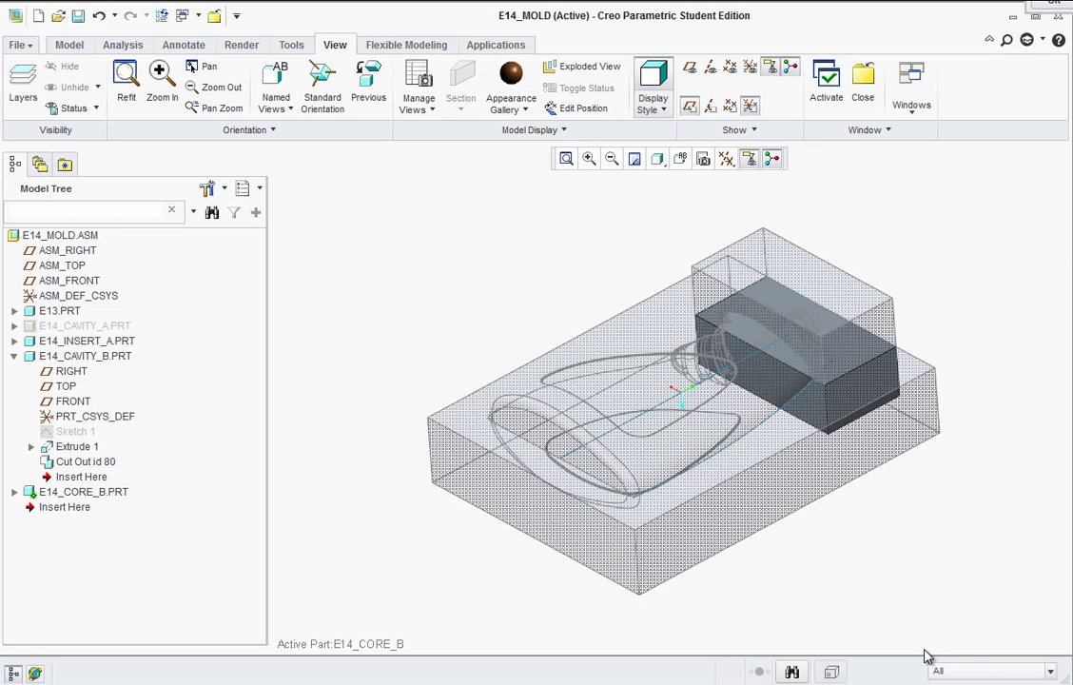
left_click(972, 681)
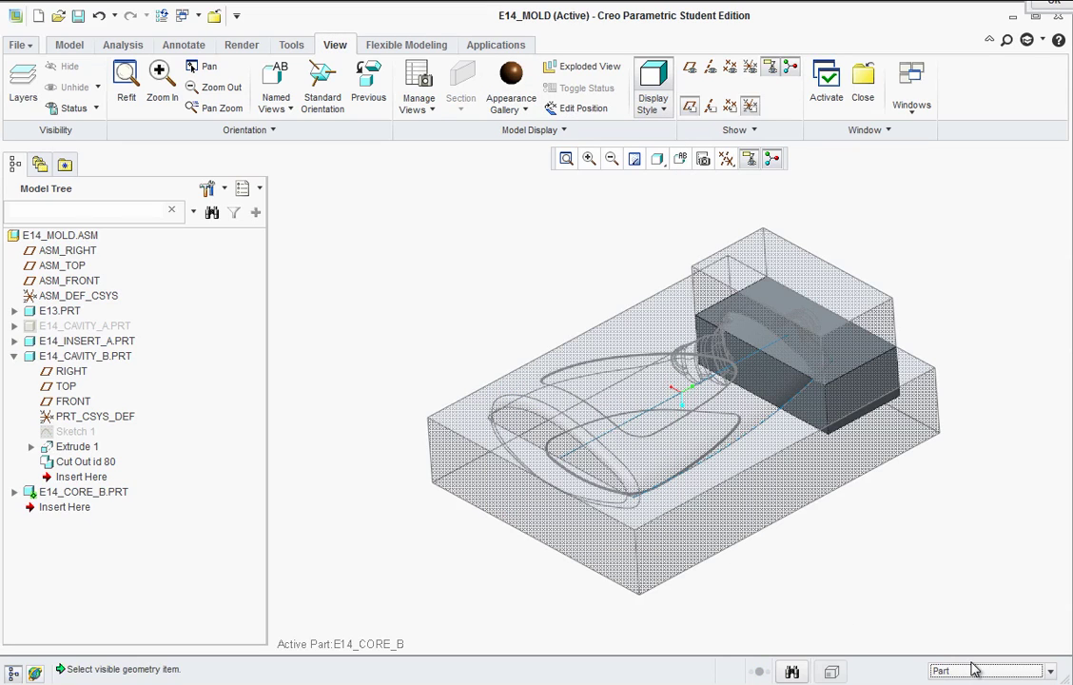
left_click(766, 304)
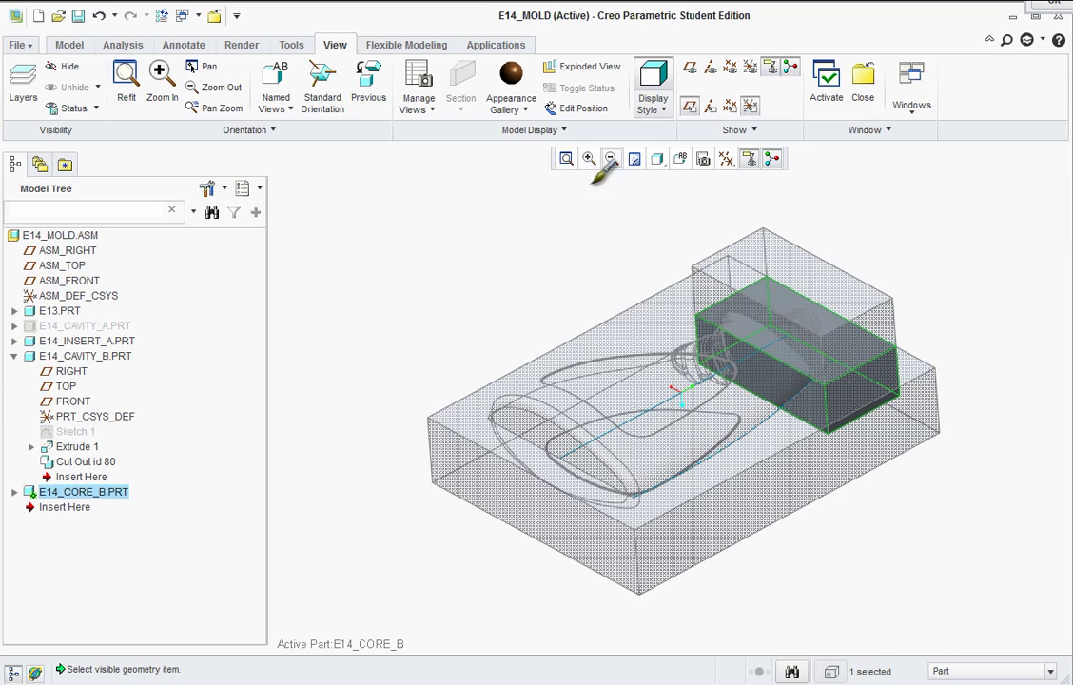
middle_click(582, 228)
middle_click_drag(527, 292, 560, 321)
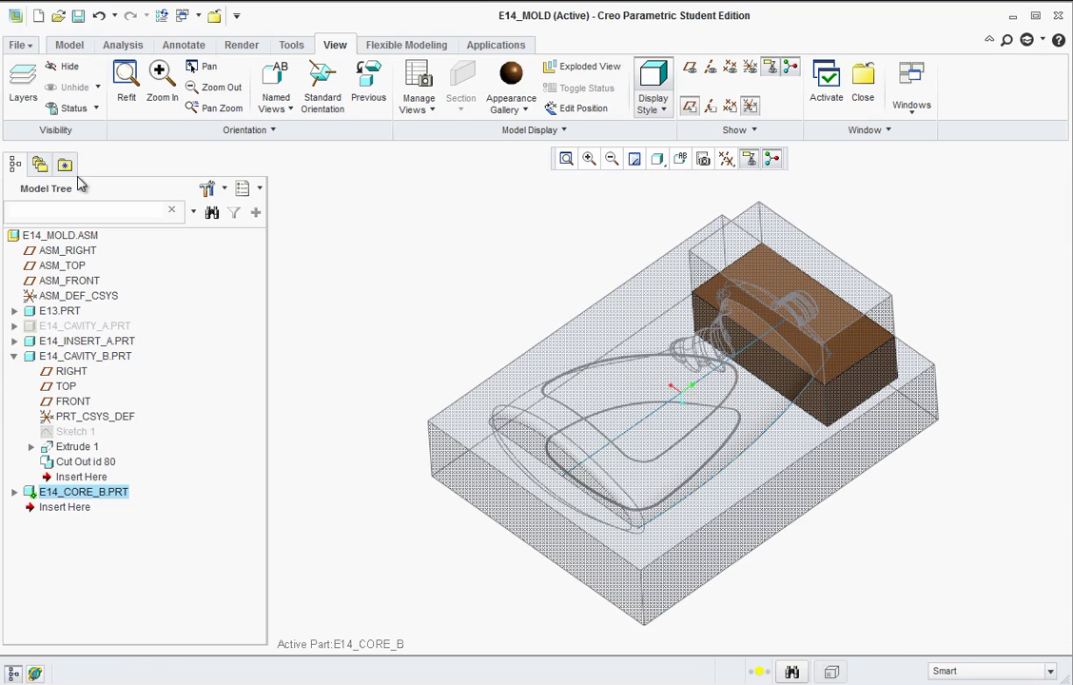
Activate the E14_MOLD assembly and start a Cut Out component operation
right_click(43, 243)
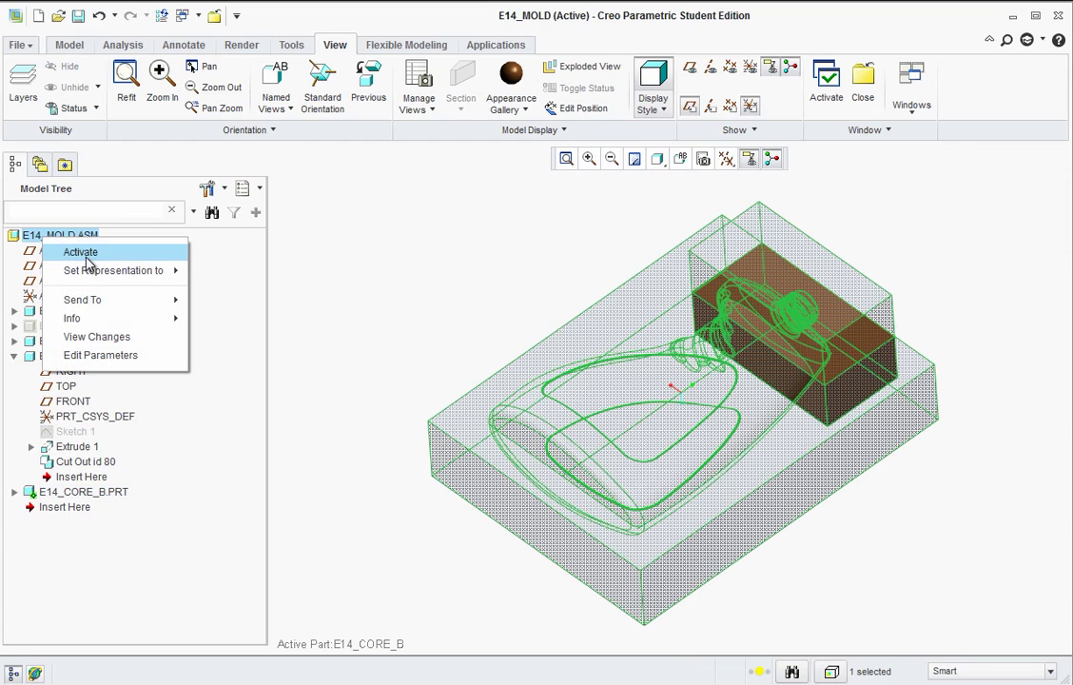
left_click(74, 249)
left_click(240, 129)
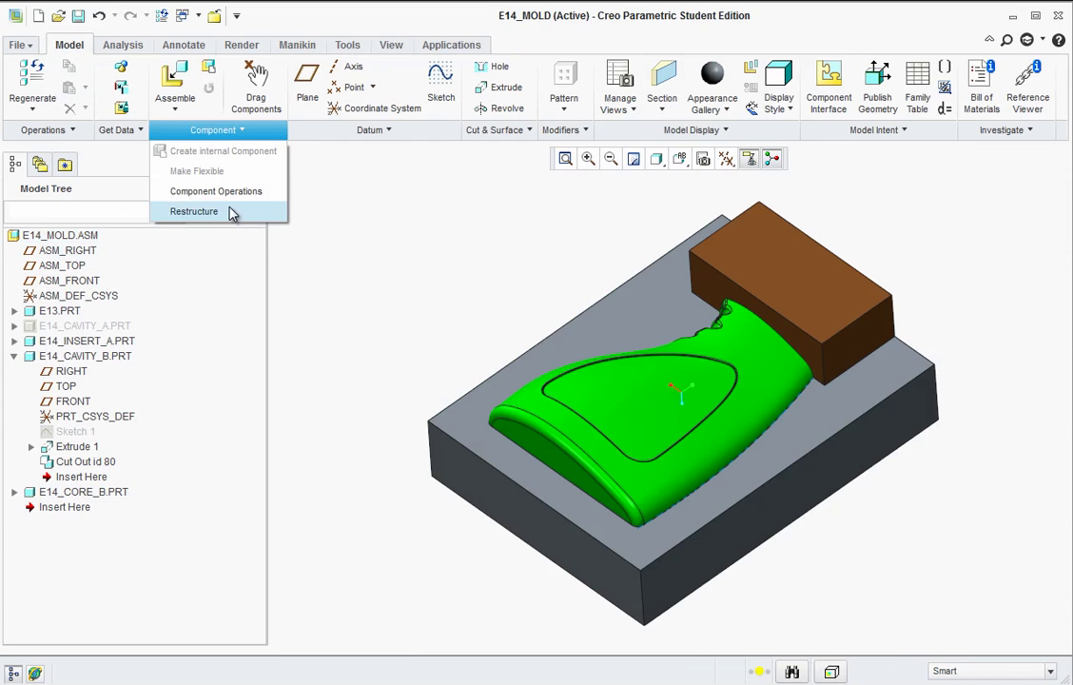
left_click(221, 191)
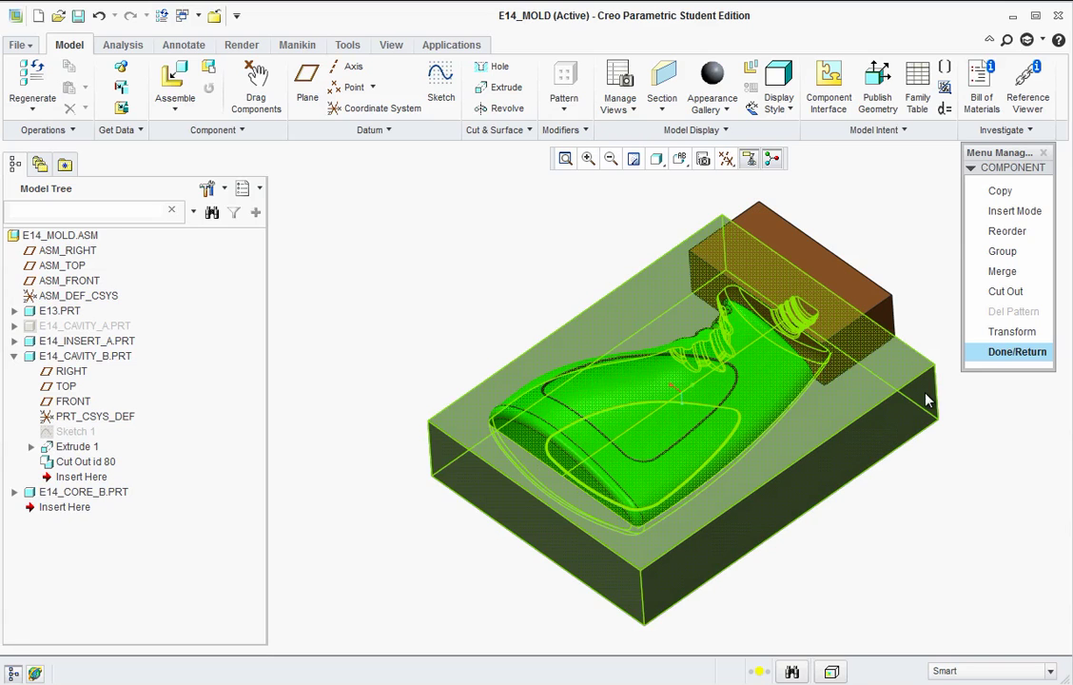
middle_click_drag(850, 319, 851, 277)
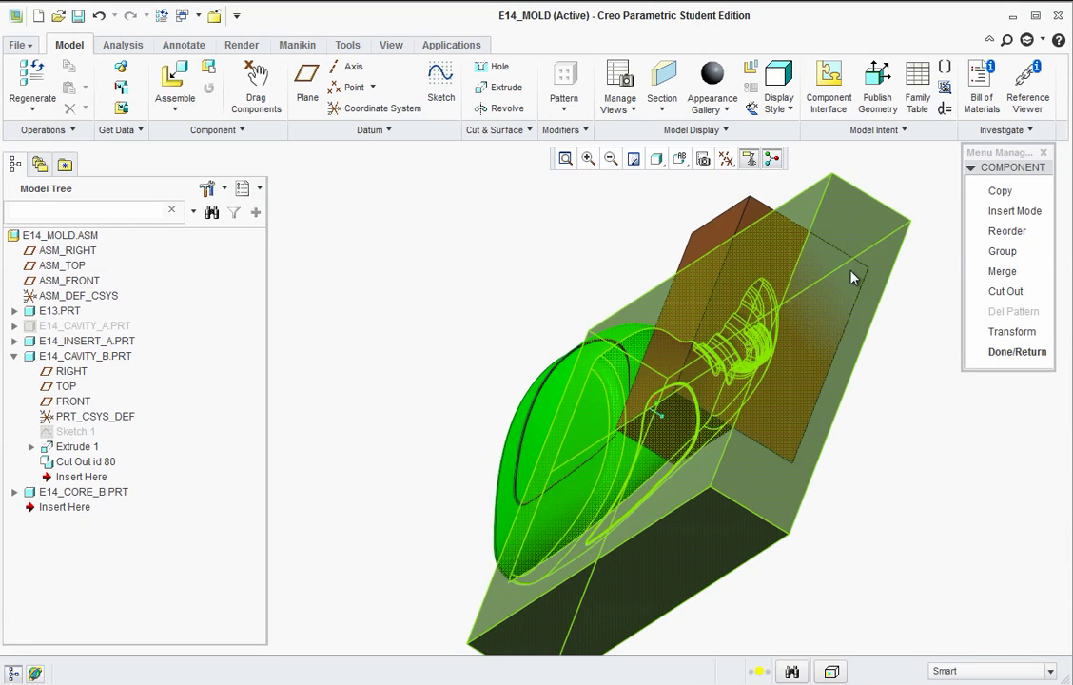
left_click(42, 498)
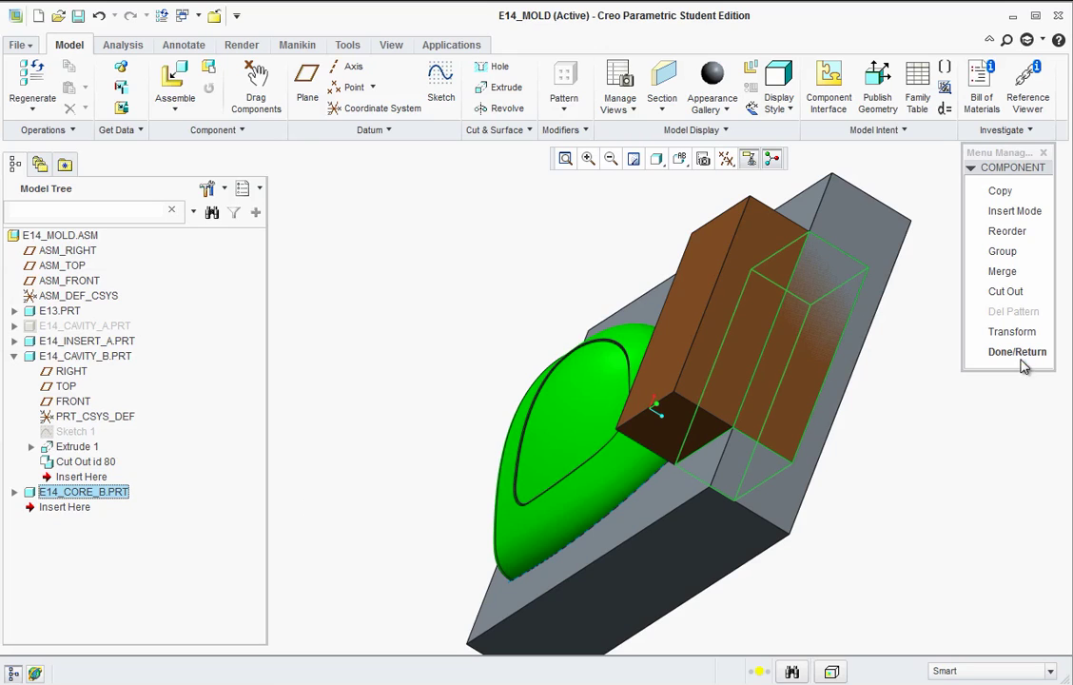
left_click(1004, 291)
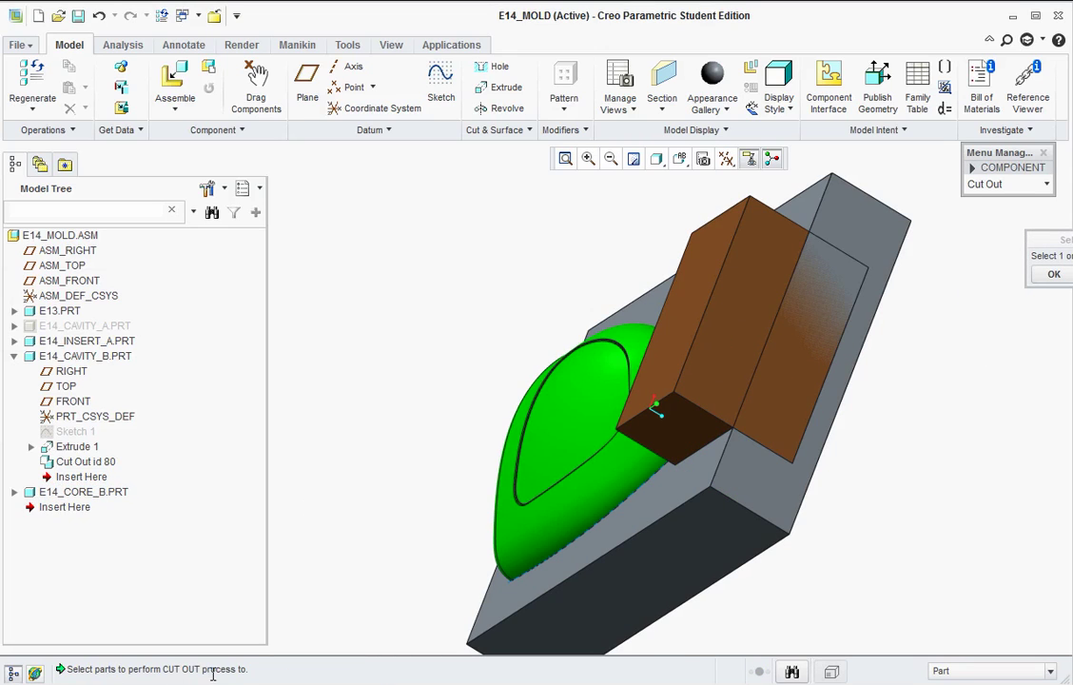
Cut E14_CORE_B.PRT using E13.PRT as the reference and expand its feature list
left_click(69, 493)
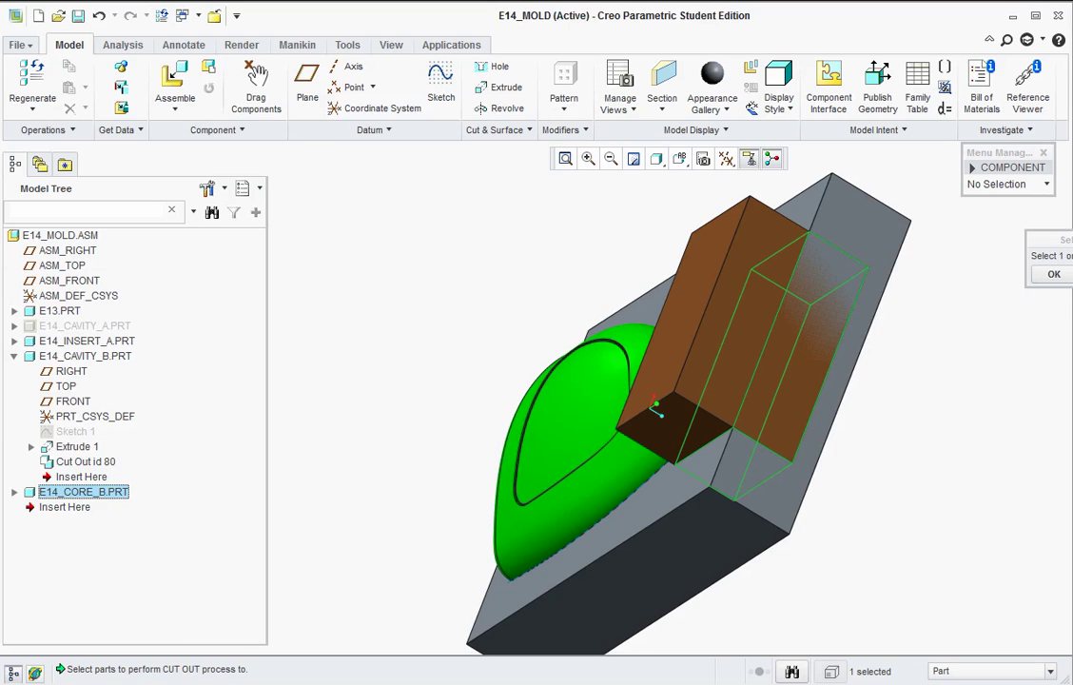
left_click(1053, 274)
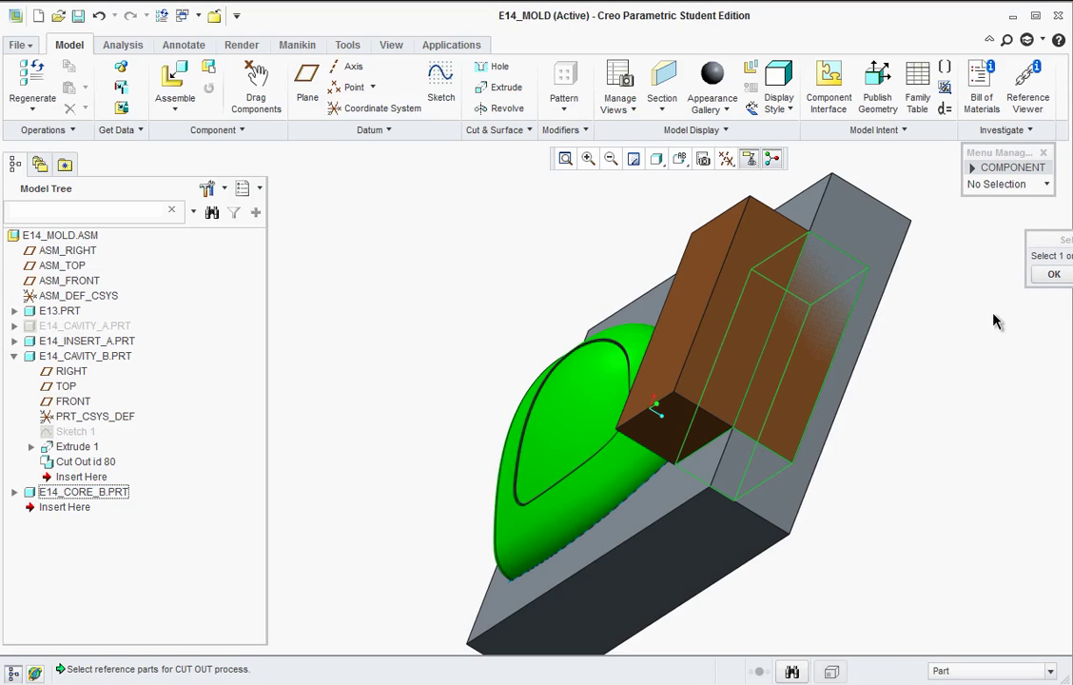
left_click(546, 495)
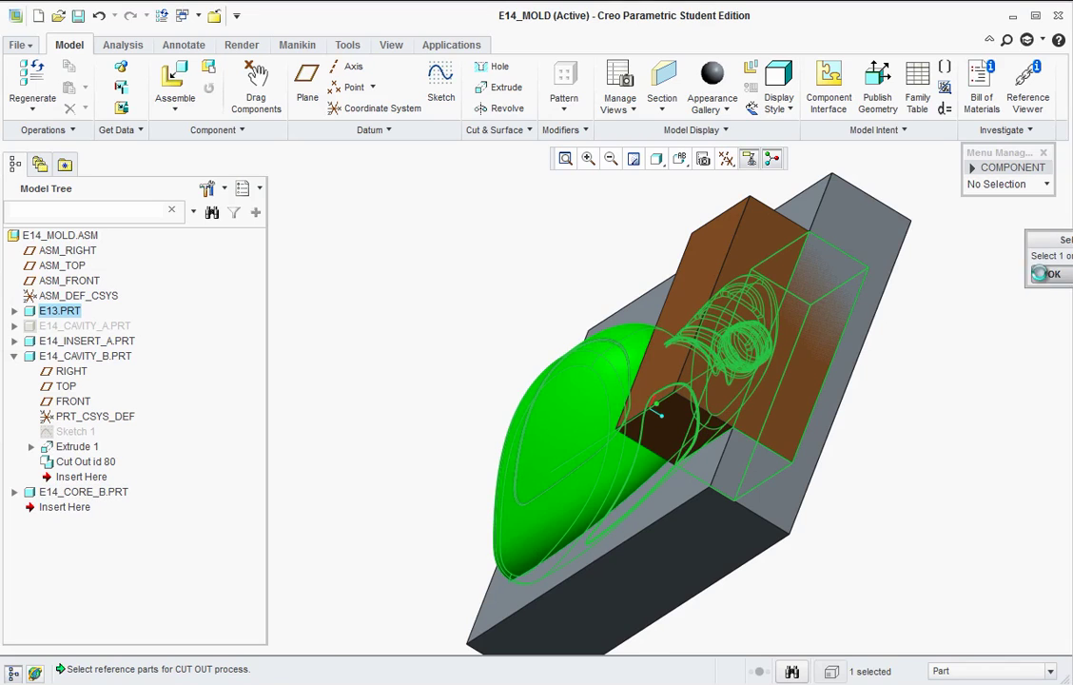
left_click(1053, 275)
left_click(1004, 275)
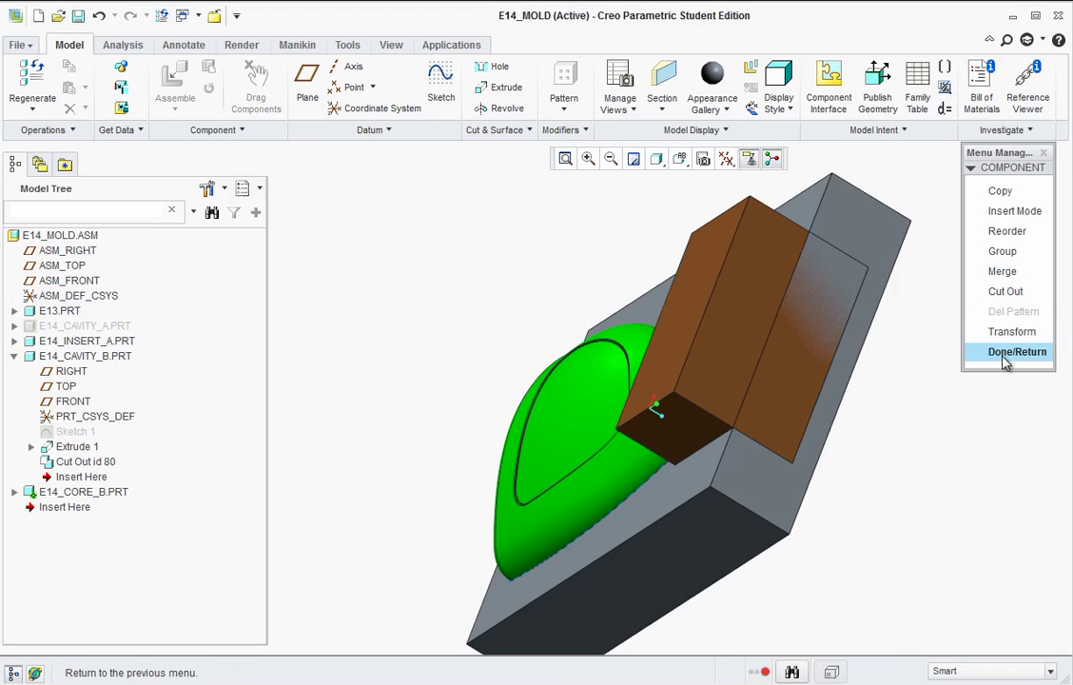
left_click(975, 353)
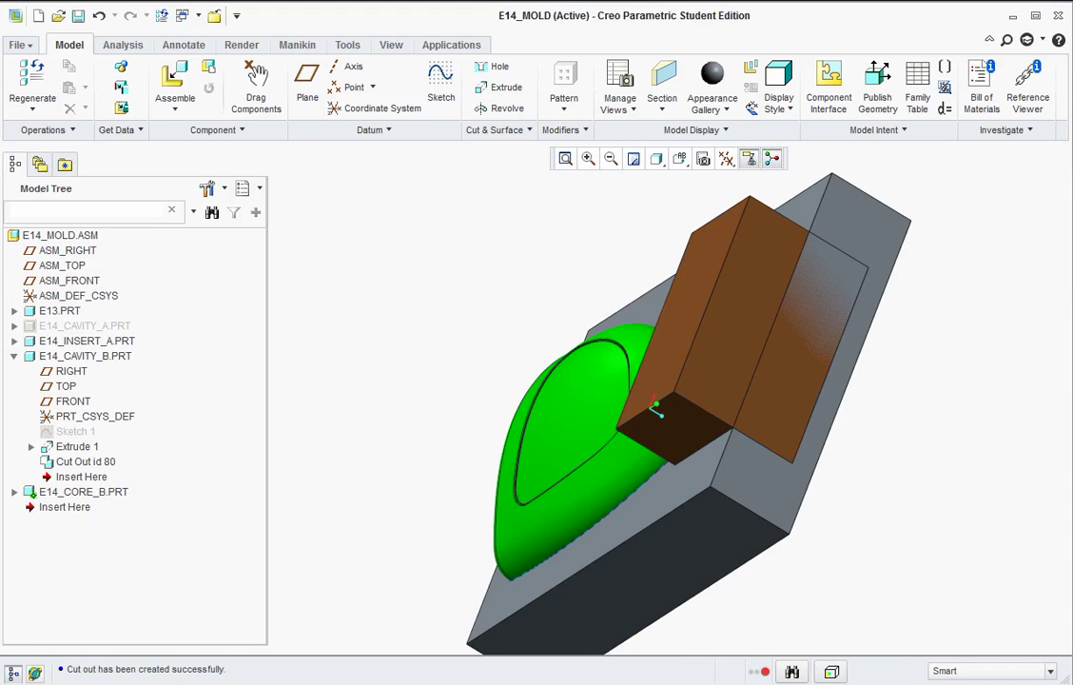
left_click(15, 493)
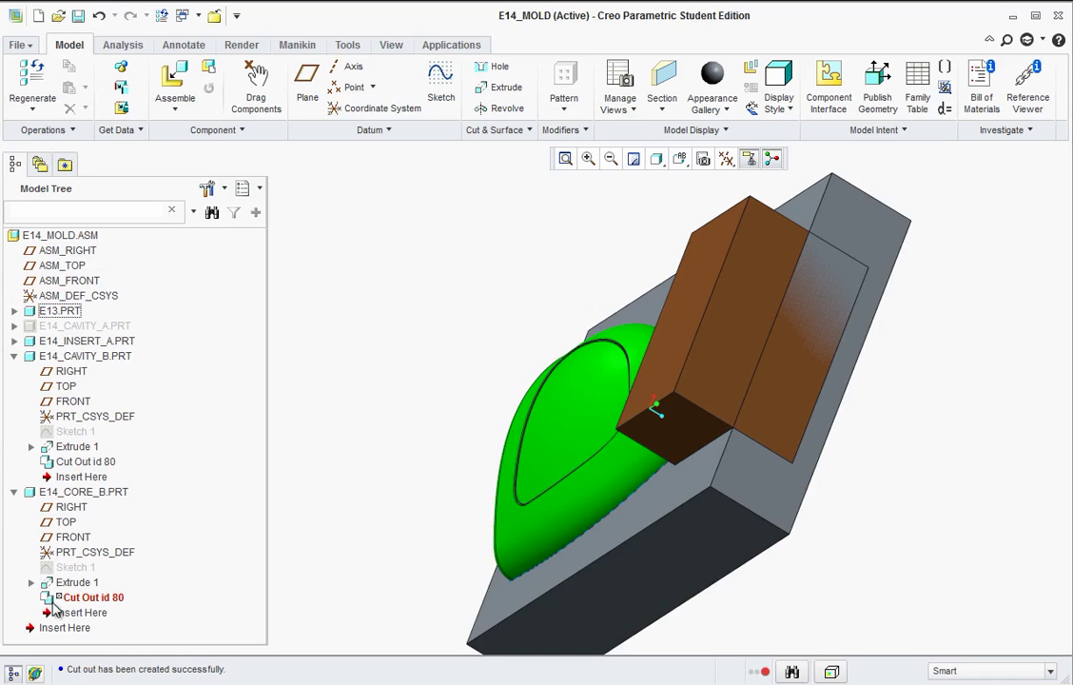
Redefine Cut Out id 80 as an inheritance cut driven by E13.PRT
right_click(81, 601)
left_click(123, 682)
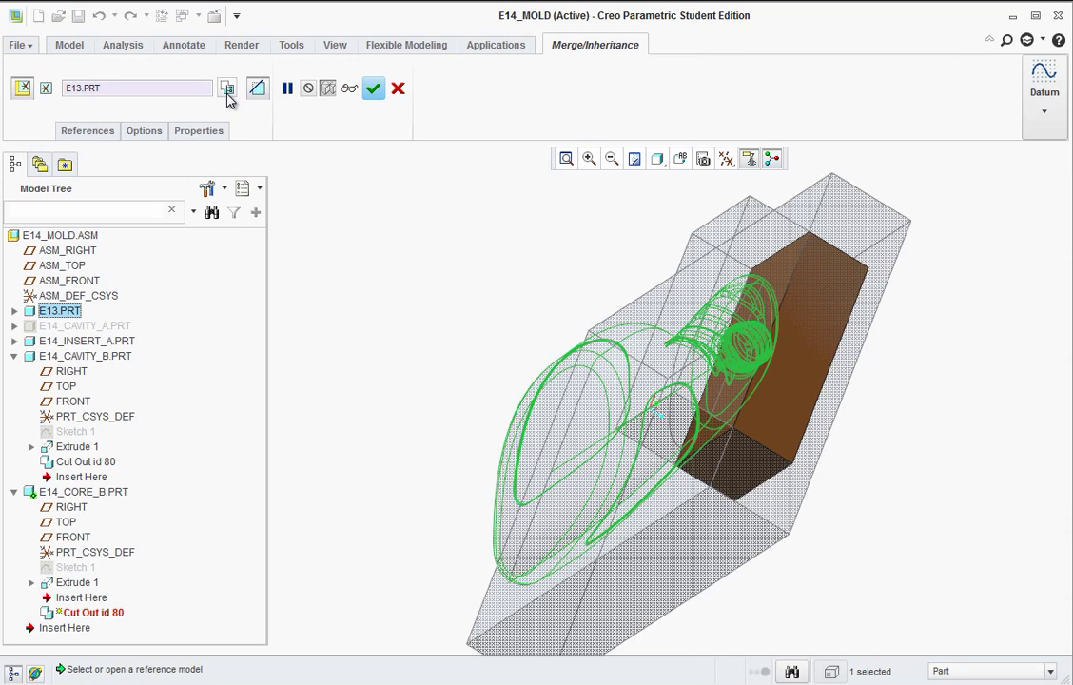
left_click(227, 94)
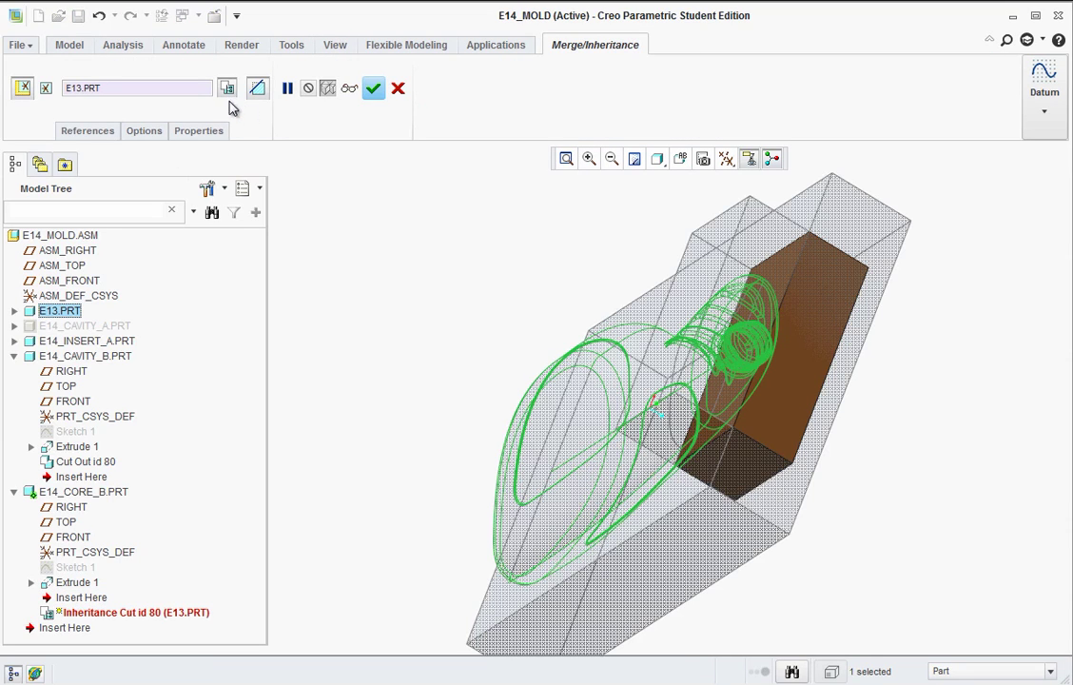
left_click(372, 89)
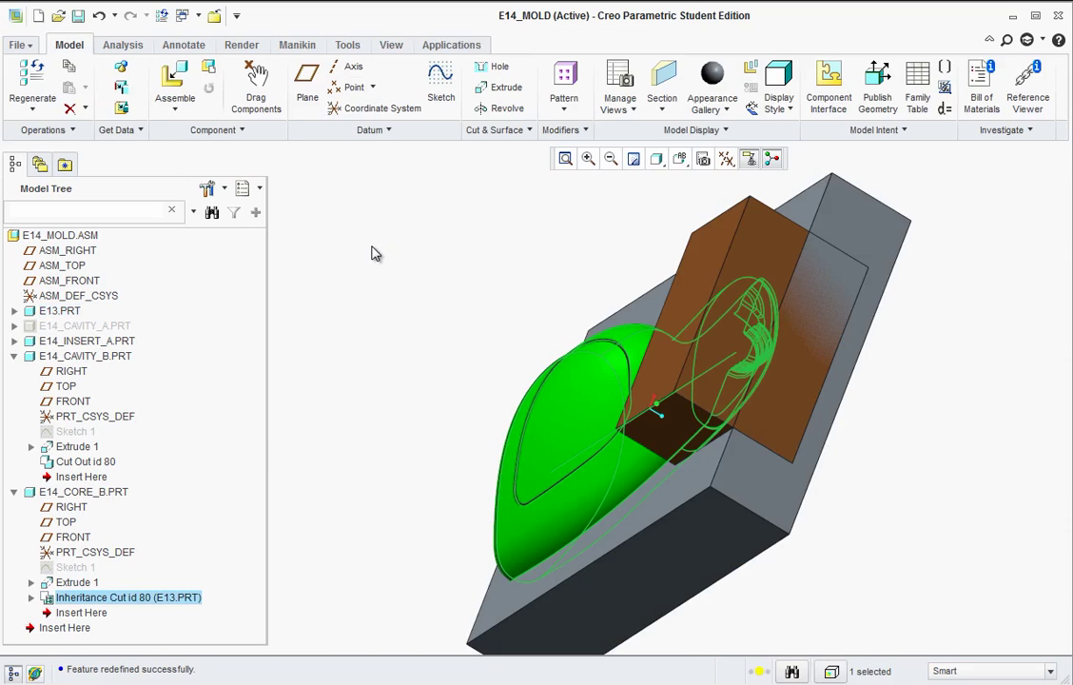
middle_click_drag(376, 285, 570, 337)
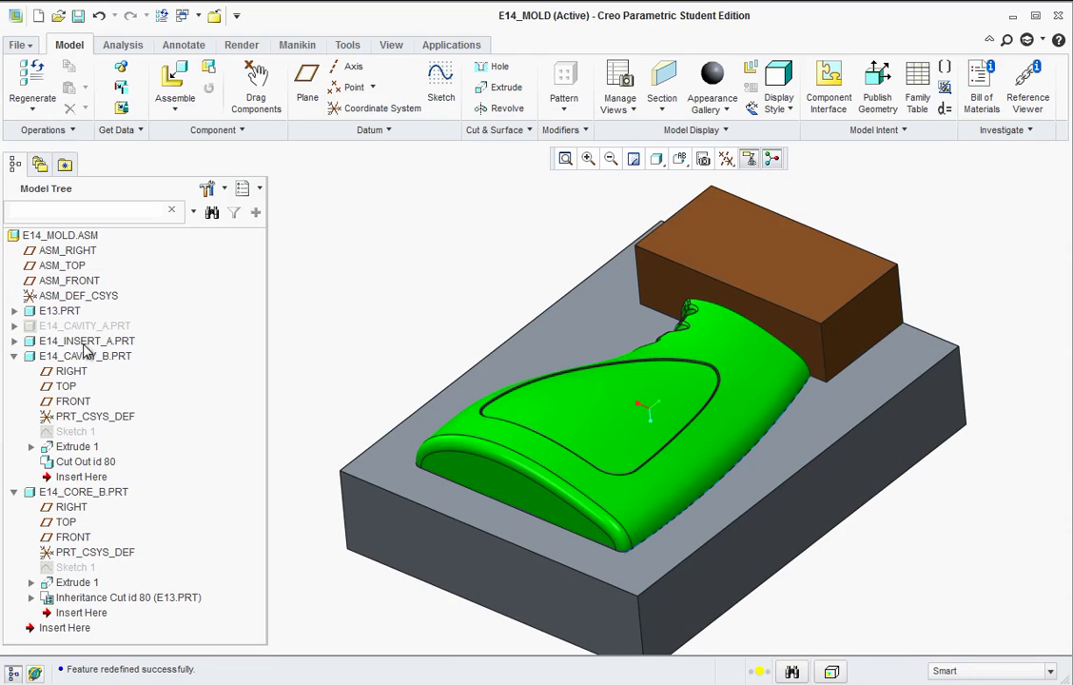
left_click(85, 344)
Hide E14_INSERT_A.PRT and the E13 bottle to expose cavity B
right_click(90, 345)
left_click(57, 309)
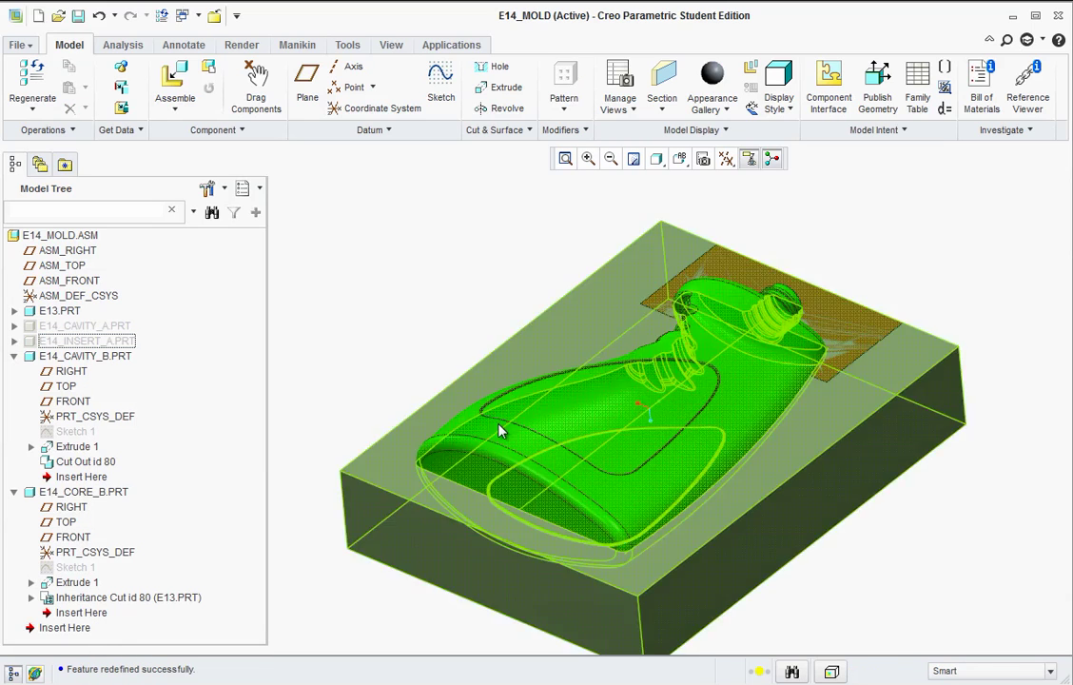
middle_click_drag(438, 254, 666, 369)
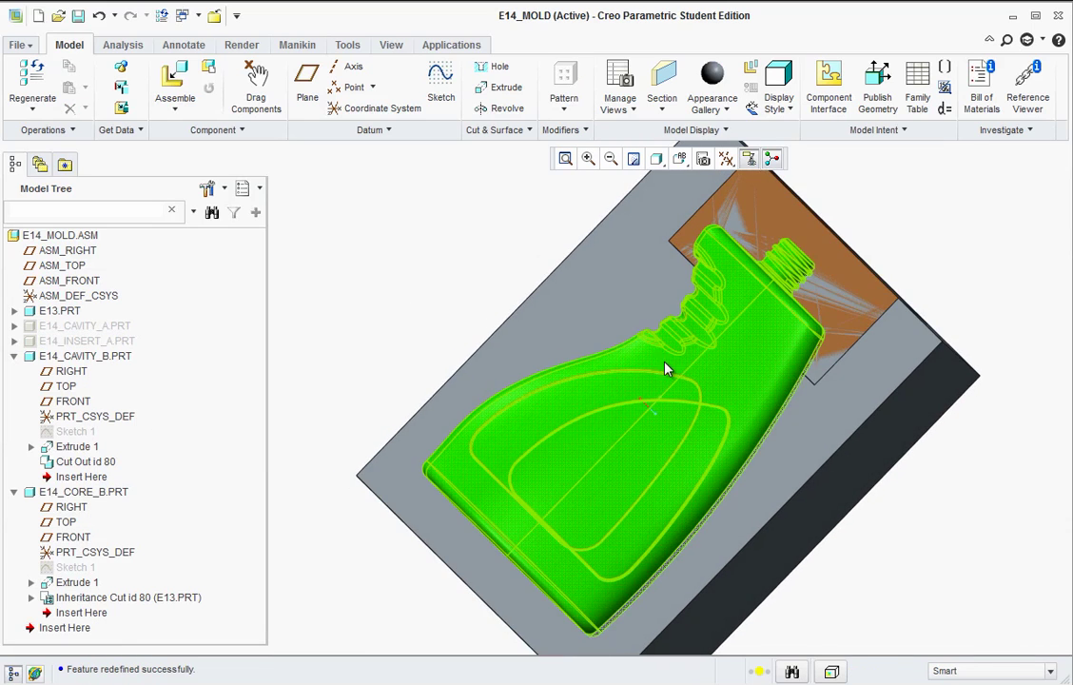
left_click(715, 397)
right_click(43, 311)
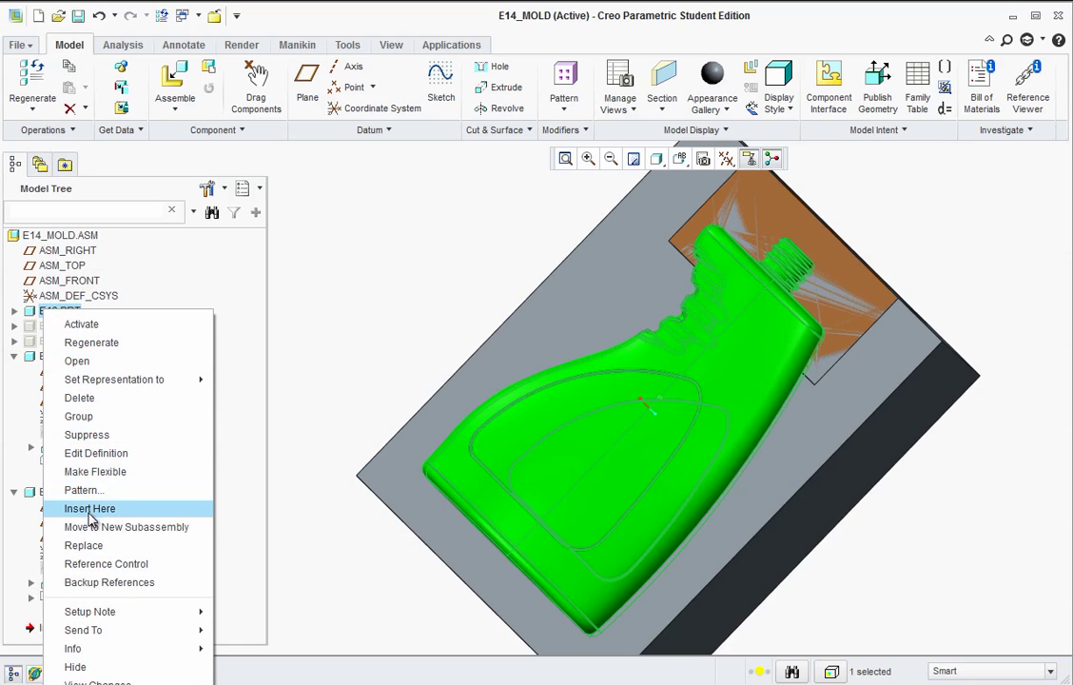
left_click(96, 666)
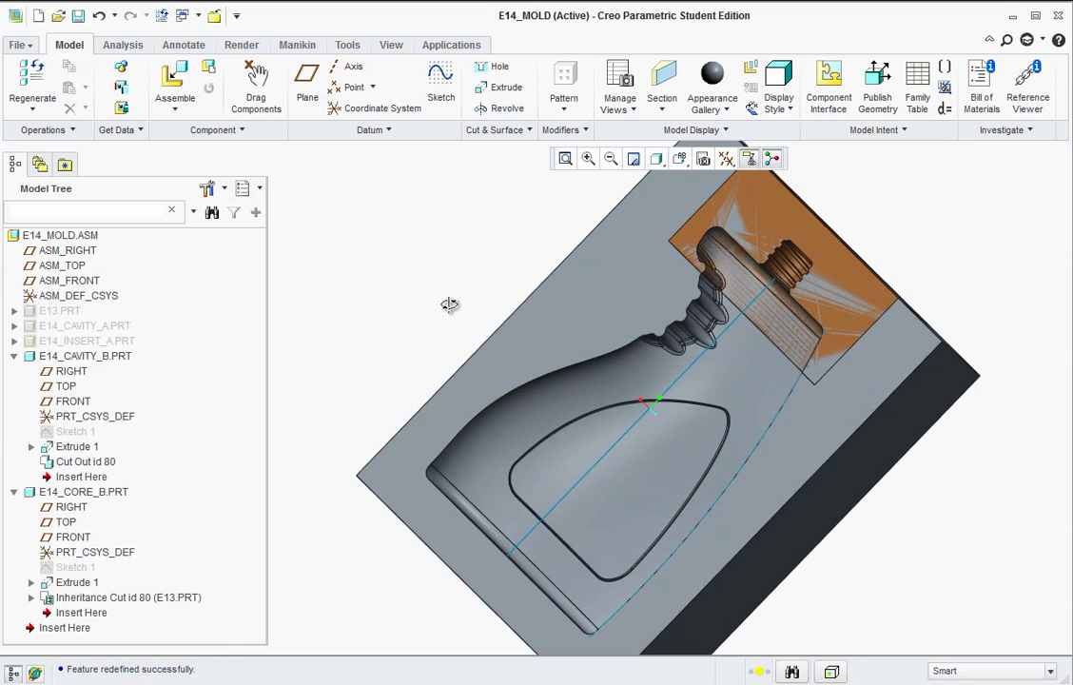
Zoom in on the neck insert and regenerate the E14_MOLD assembly
middle_click_drag(460, 298, 513, 307)
scroll(688, 335, "up", 4)
mouse_move(414, 315)
middle_mouse_down()
mouse_move(493, 371)
mouse_move(474, 388)
middle_mouse_up()
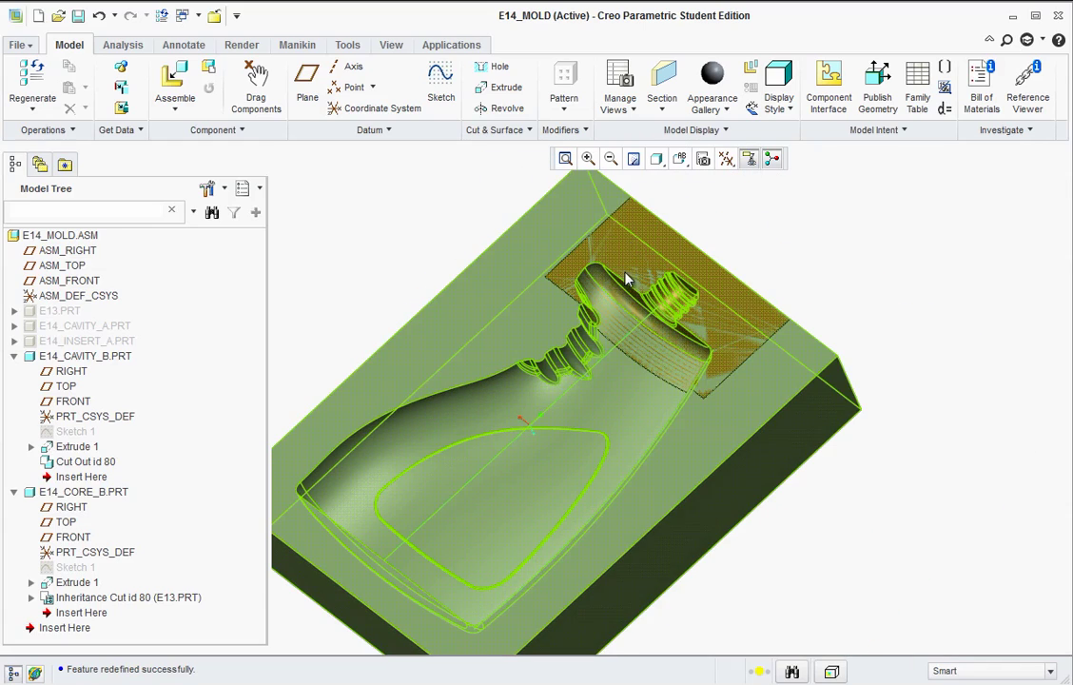
scroll(725, 350, "up", 2)
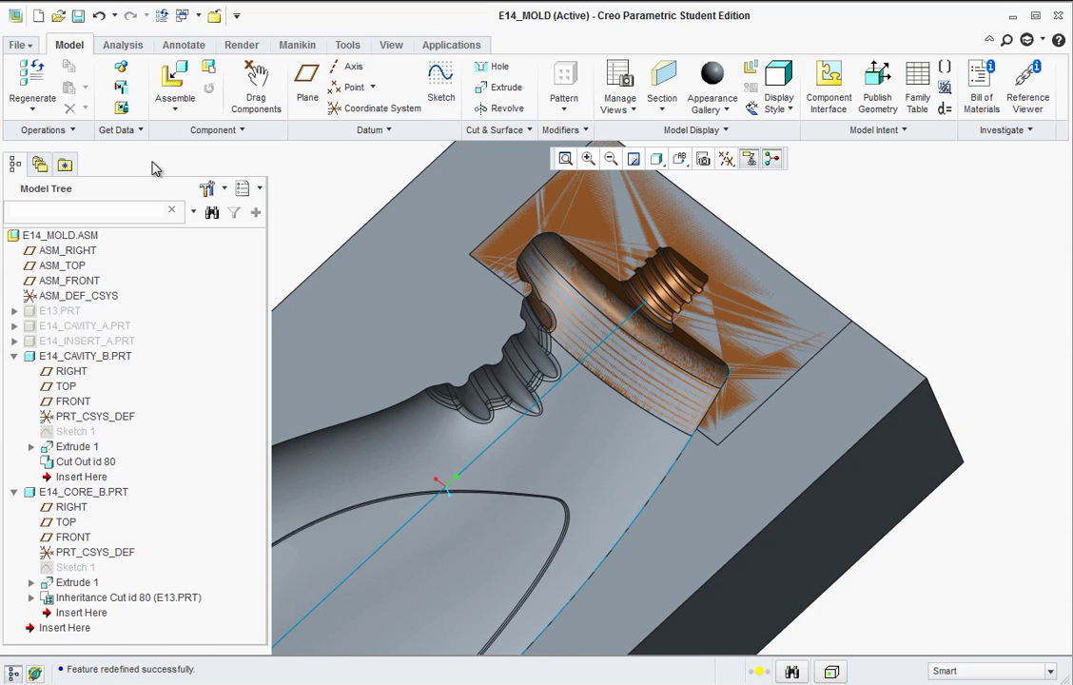
right_click(26, 238)
left_click(67, 249)
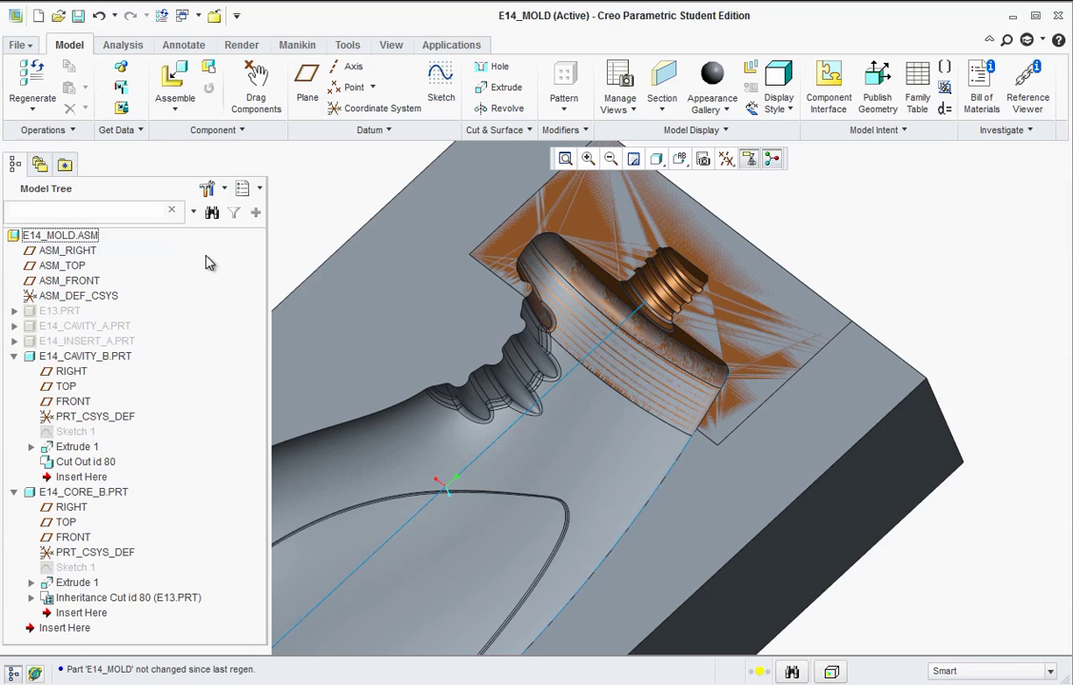
Start a Cut Out operation with E14_CAVITY_B as the part to cut
left_click(243, 130)
left_click(233, 189)
left_click(1003, 292)
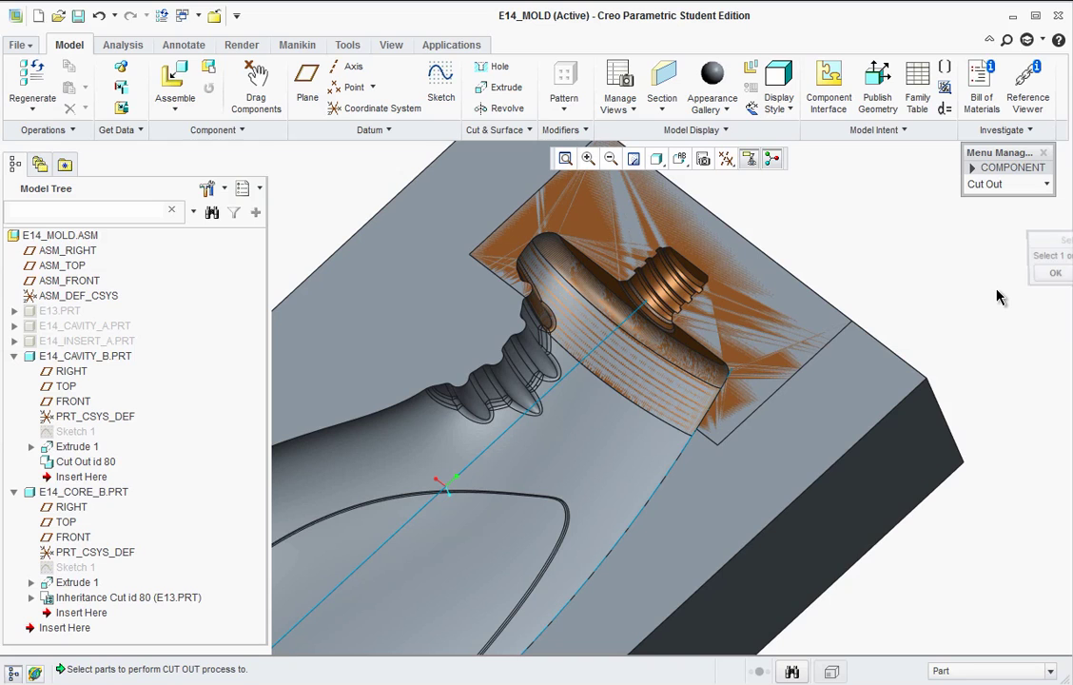
left_click(908, 460)
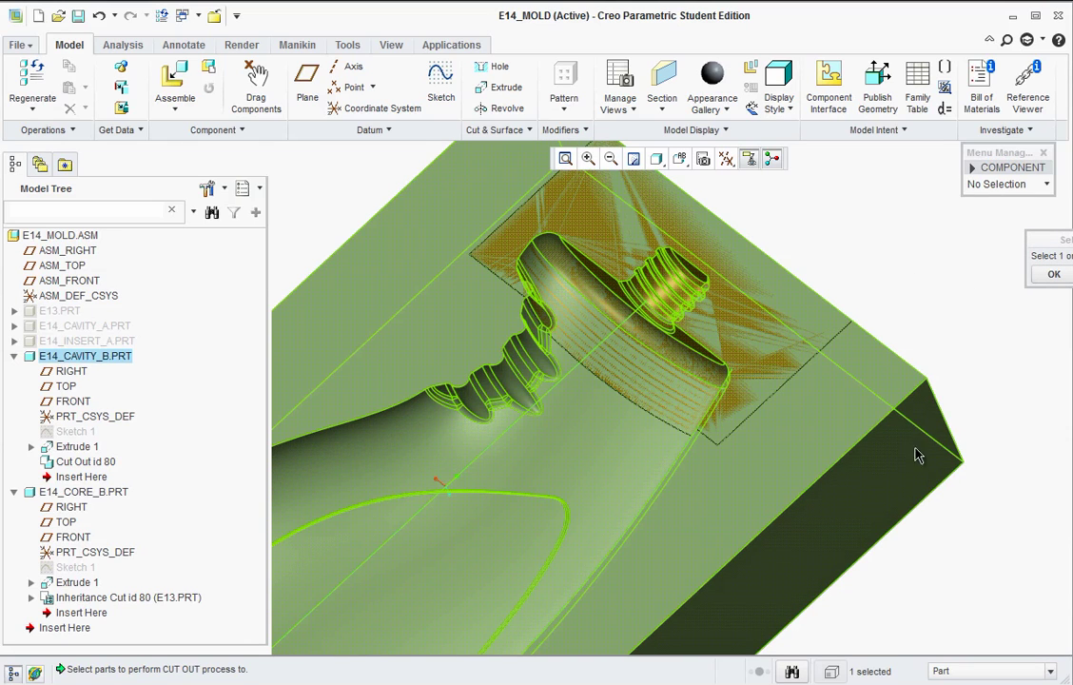
left_click(1053, 275)
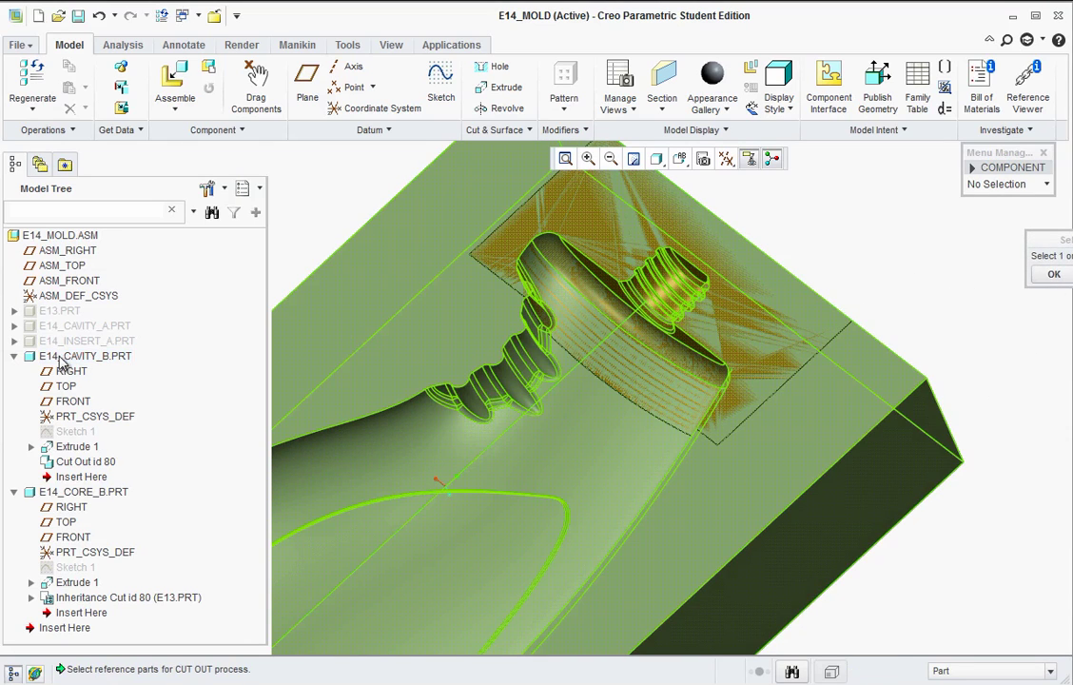
Use E14_CORE_B as the cutting reference and finish the cut out
left_click(13, 356)
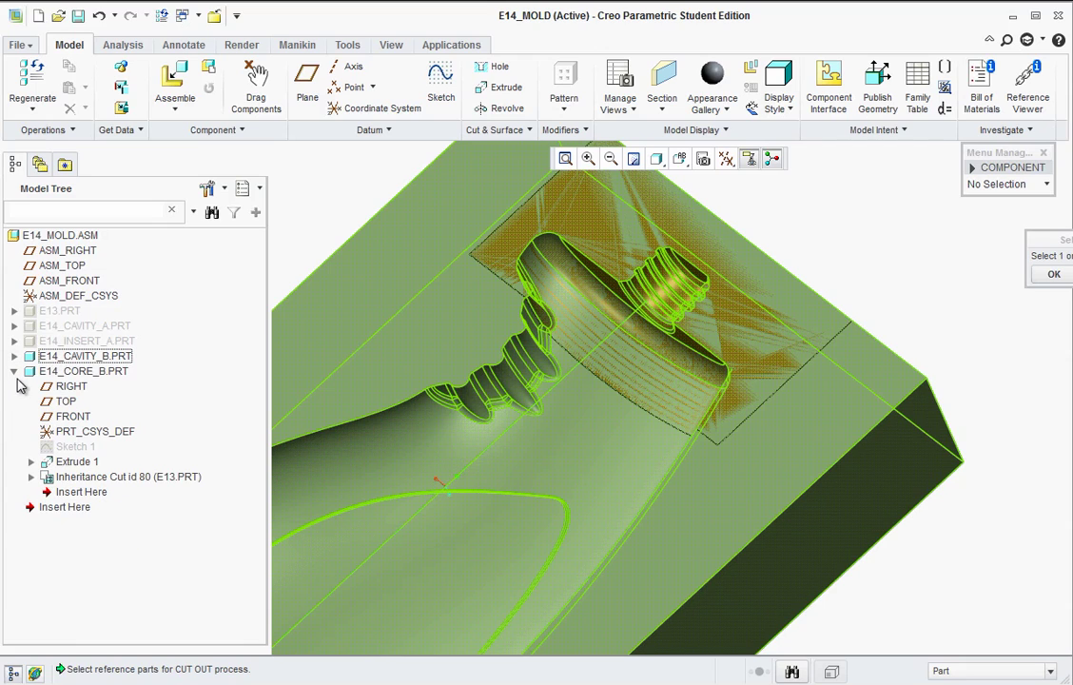
left_click(13, 372)
left_click(58, 373)
left_click(1053, 276)
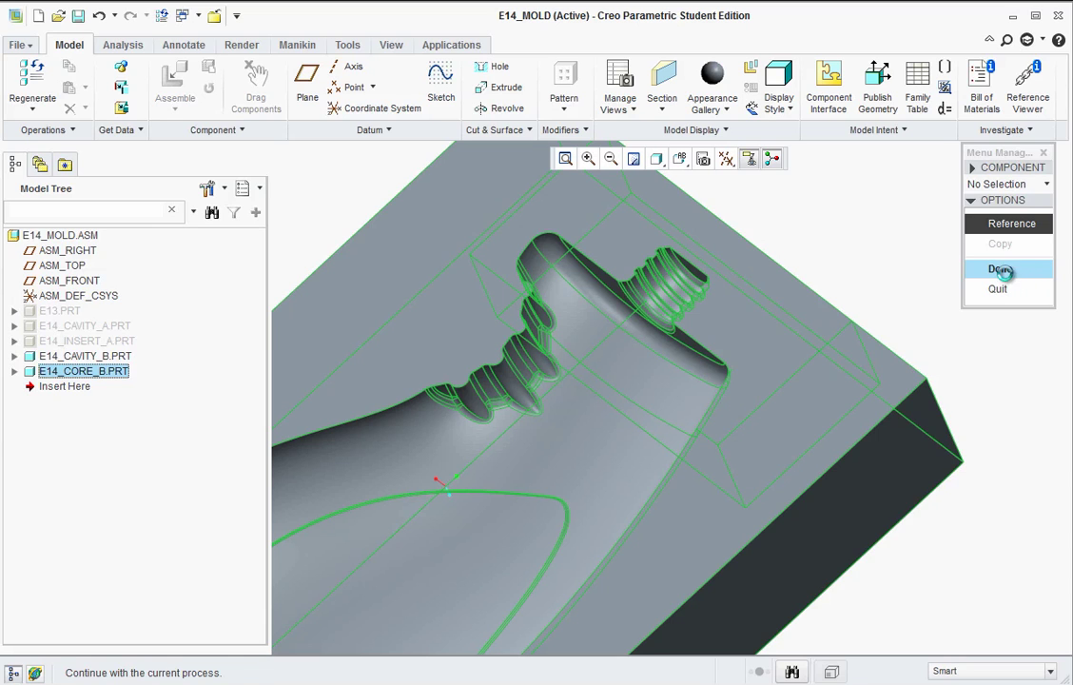
left_click(1004, 271)
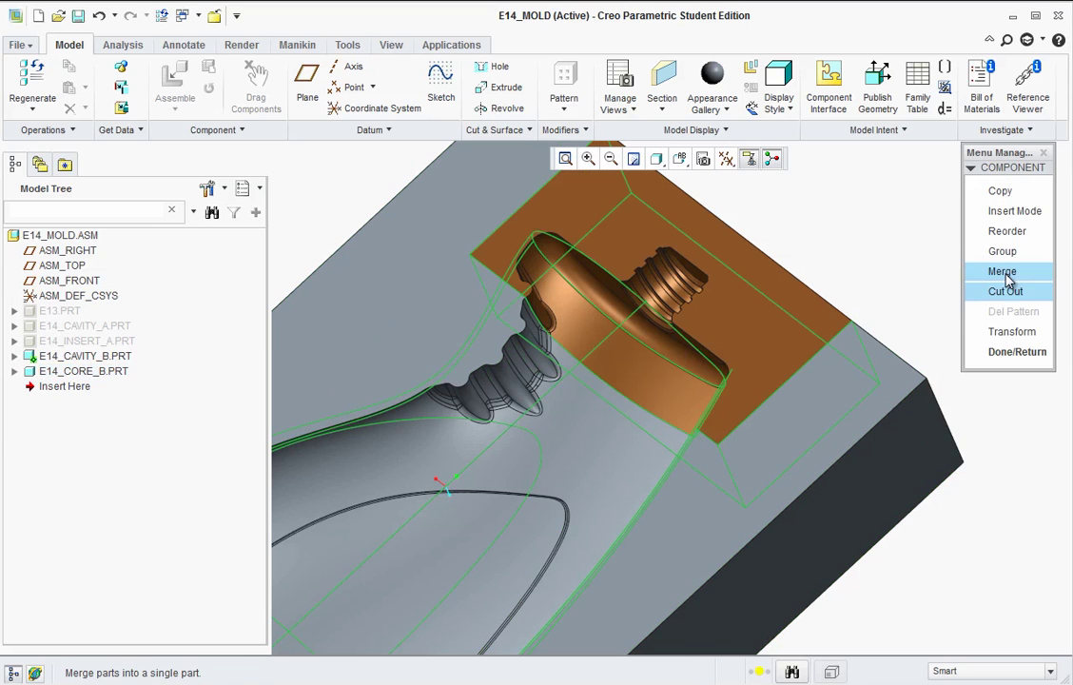
left_click(1013, 352)
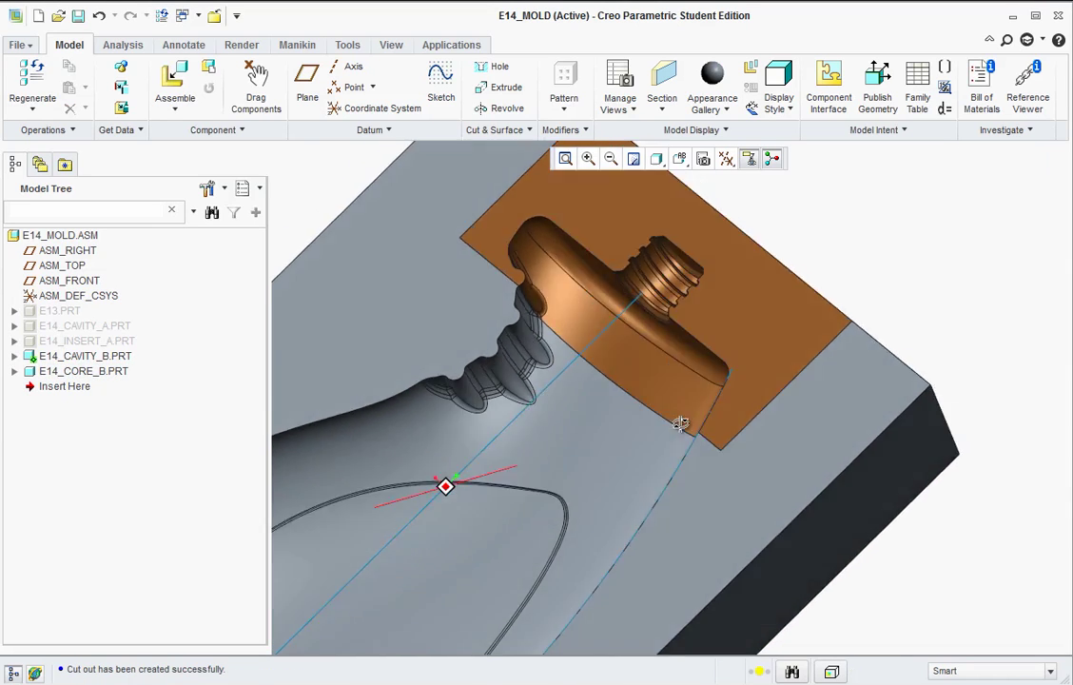
scroll(680, 423, "up", 4)
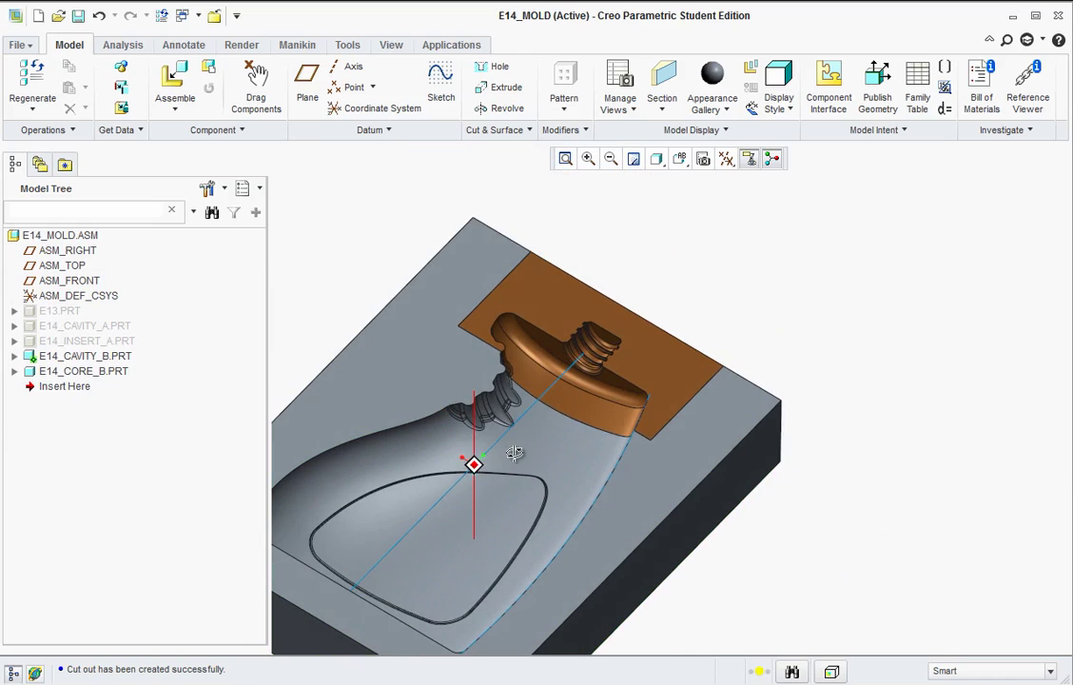
scroll(444, 431, "up", 2)
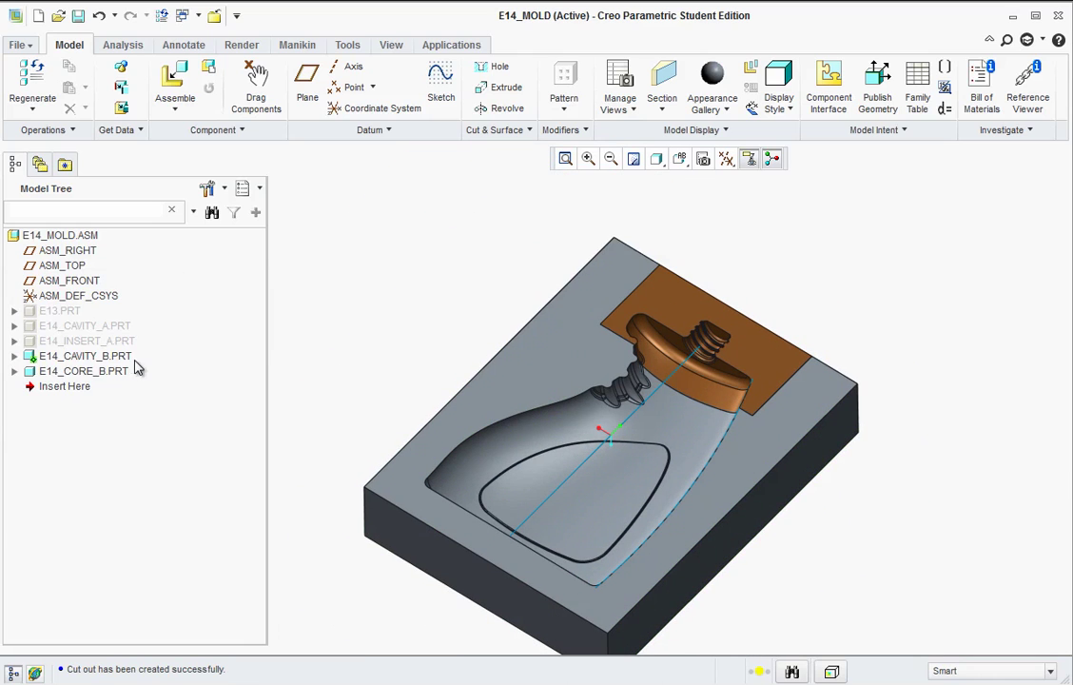
Regenerate the E14_MOLD assembly
right_click(57, 340)
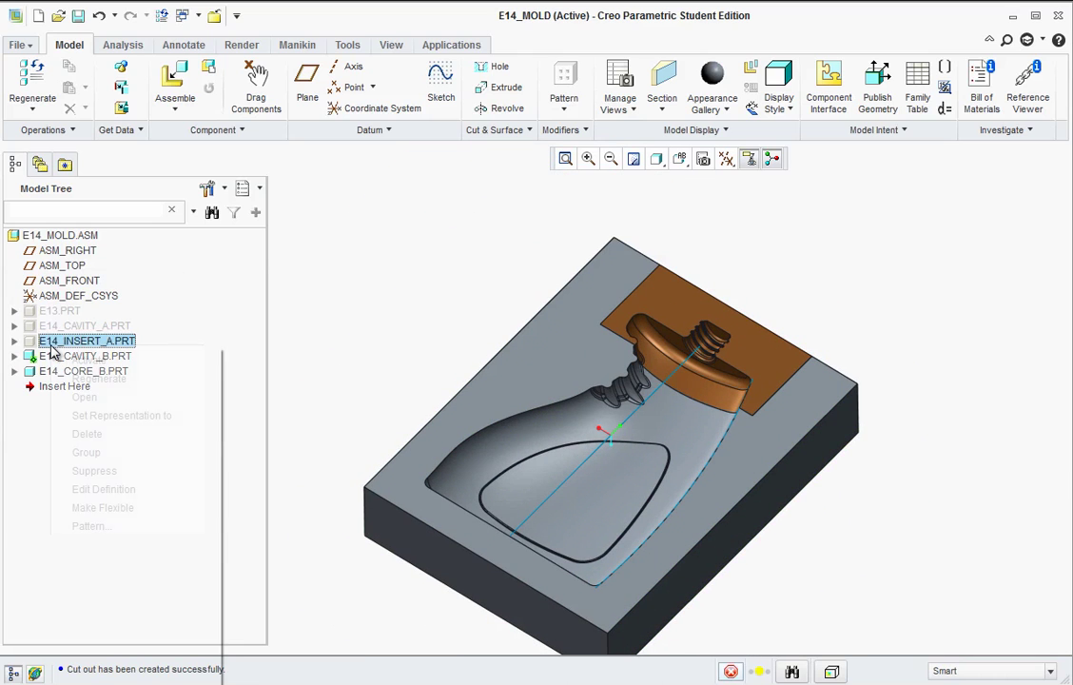
left_click(42, 242)
right_click(42, 242)
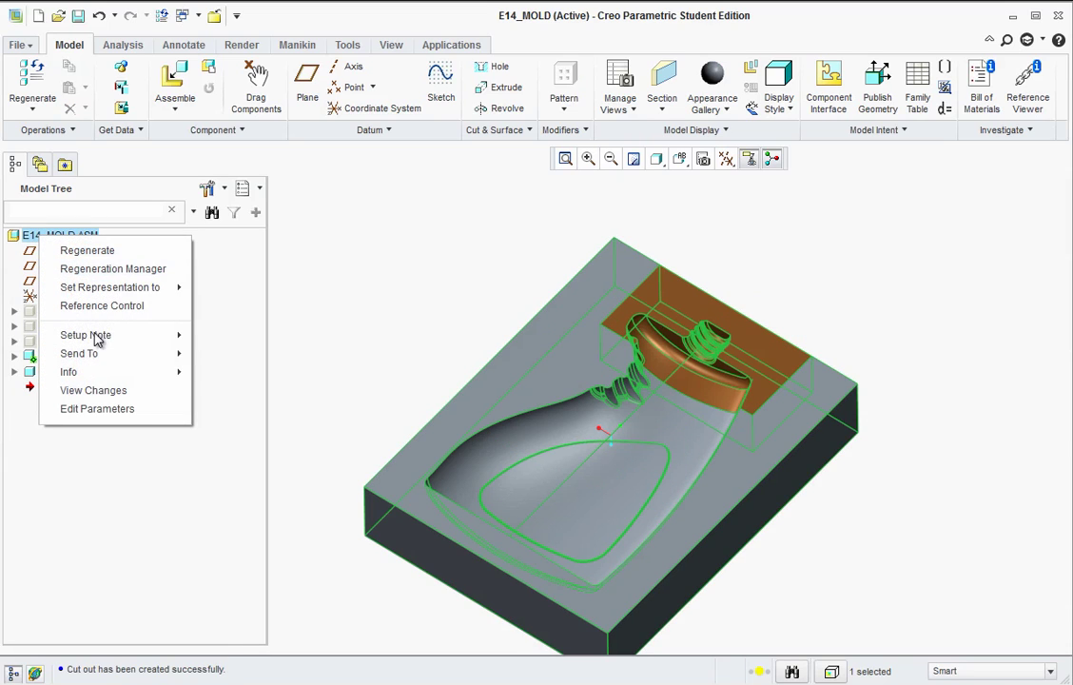
left_click(104, 251)
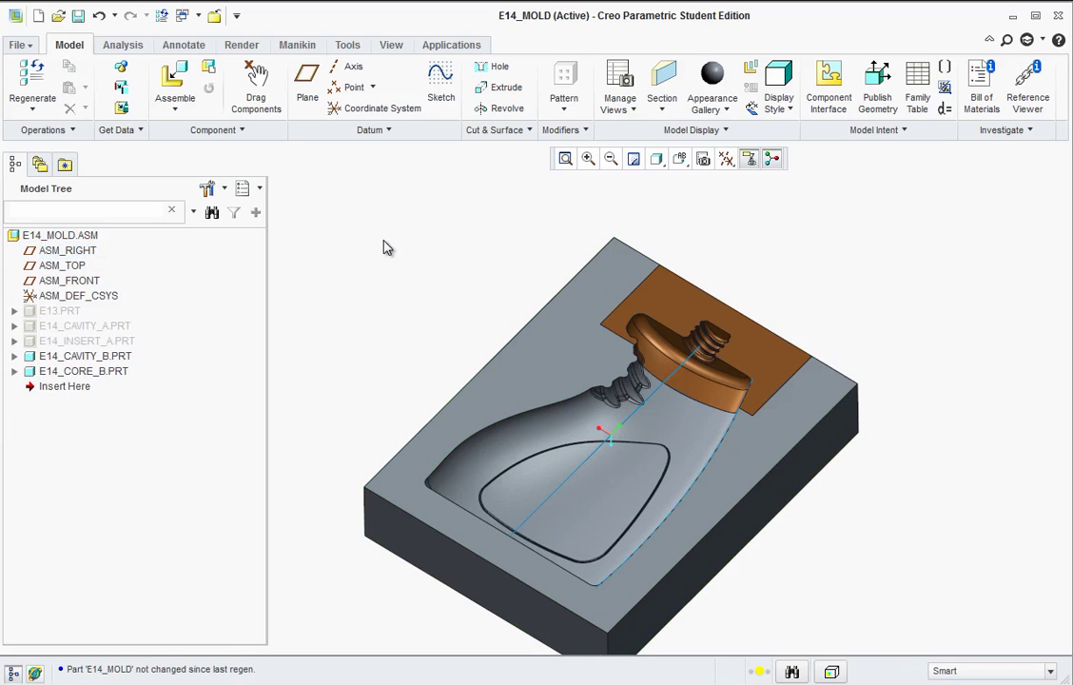
Unhide E13.PRT, E14_CAVITY_A.PRT and E14_INSERT_A.PRT to show the closed mold
right_click(48, 312)
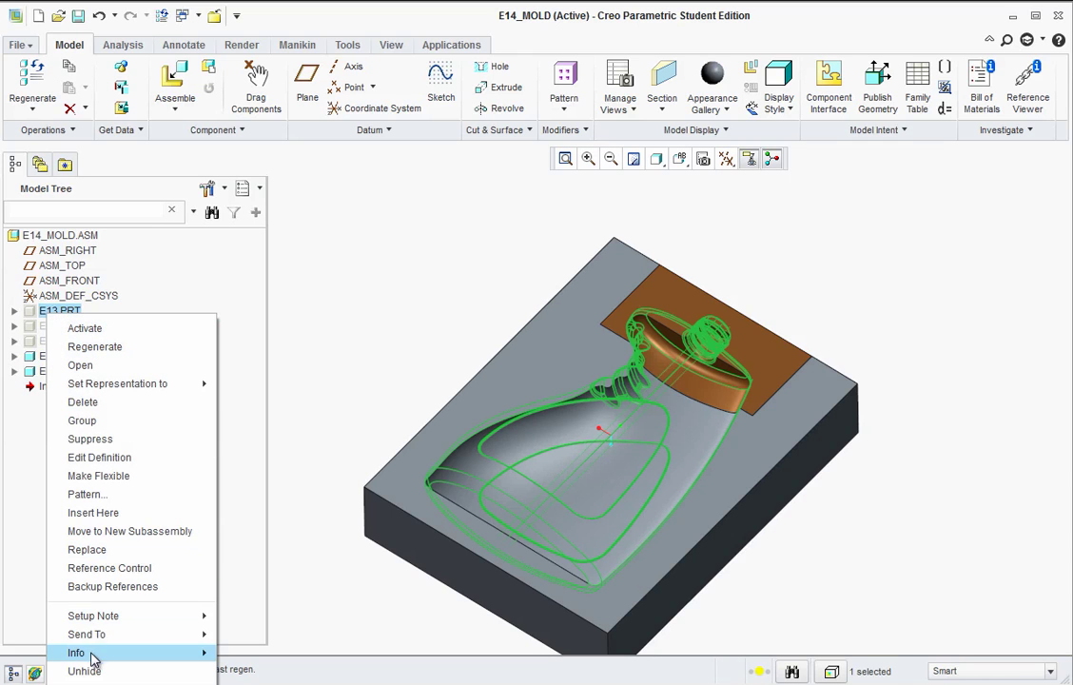
left_click(83, 670)
right_click(53, 325)
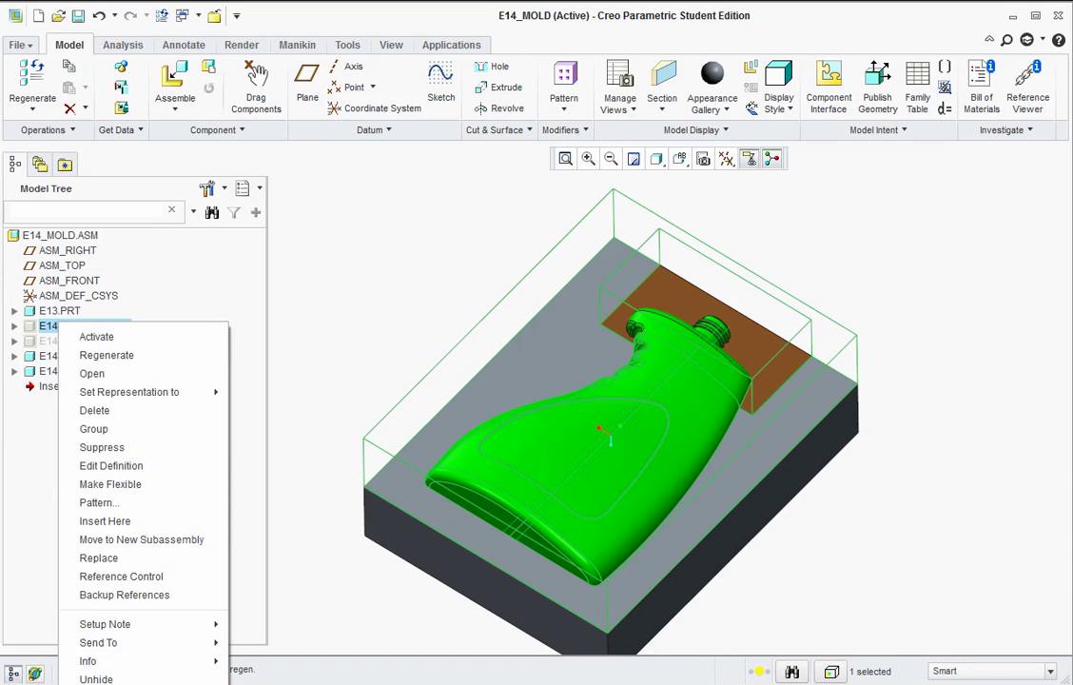
left_click(84, 678)
right_click(66, 345)
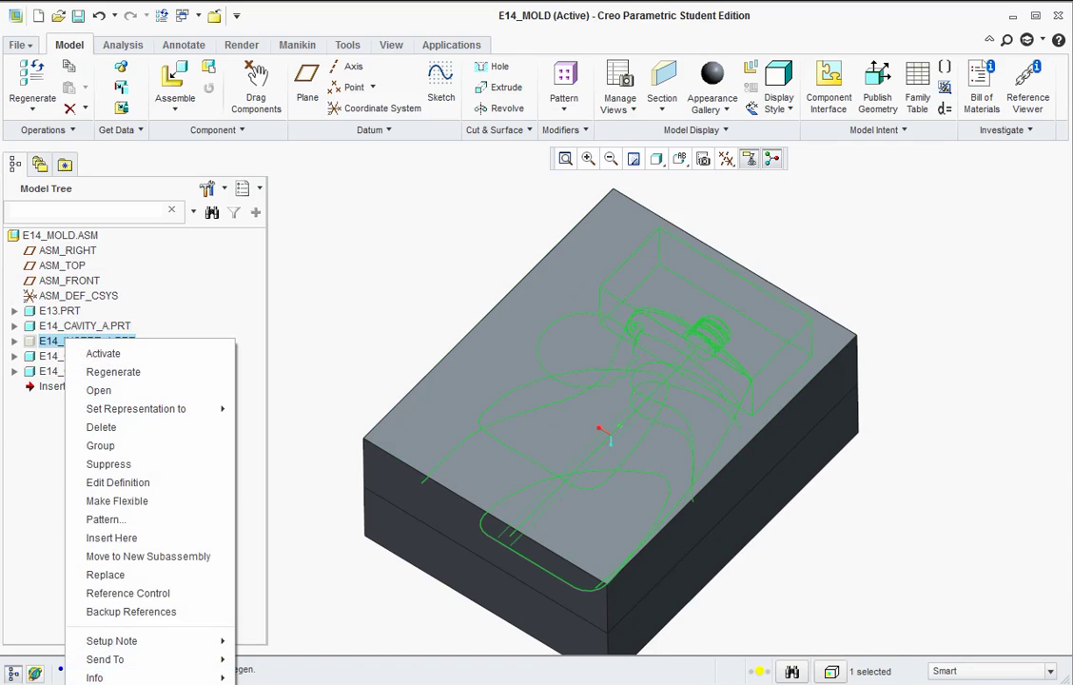
left_click(84, 678)
middle_click_drag(499, 336, 452, 379)
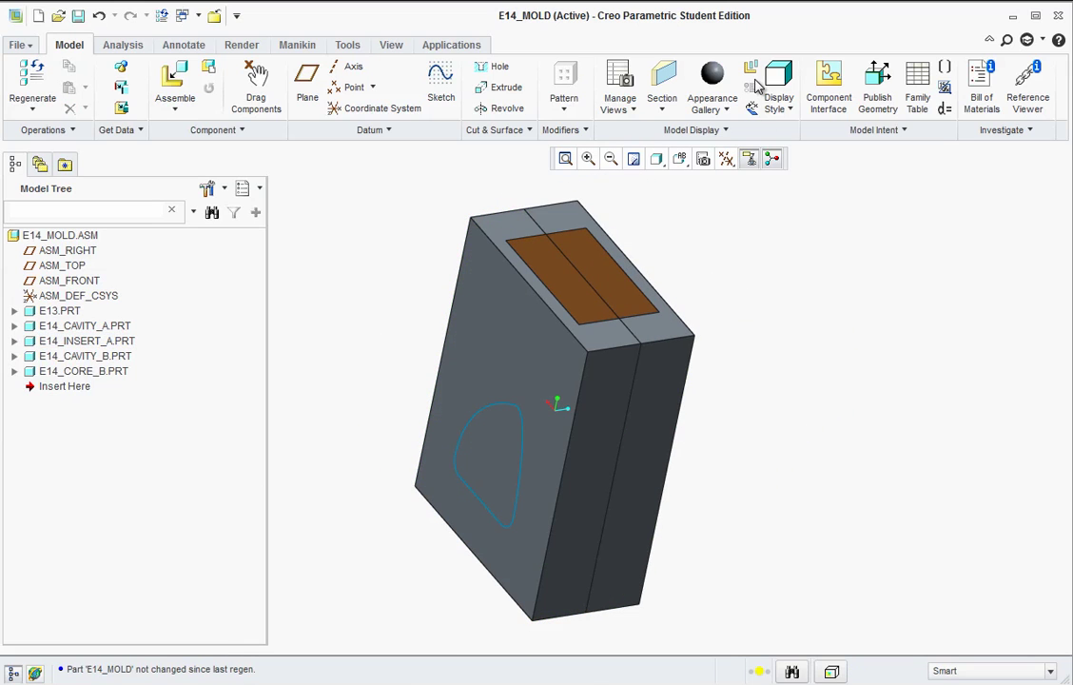
With Edit Position, drag cavity A, insert A, cavity B and core B outward from the bottle
left_click(752, 107)
left_click(527, 583)
left_click_drag(570, 570, 278, 609)
left_click(505, 301)
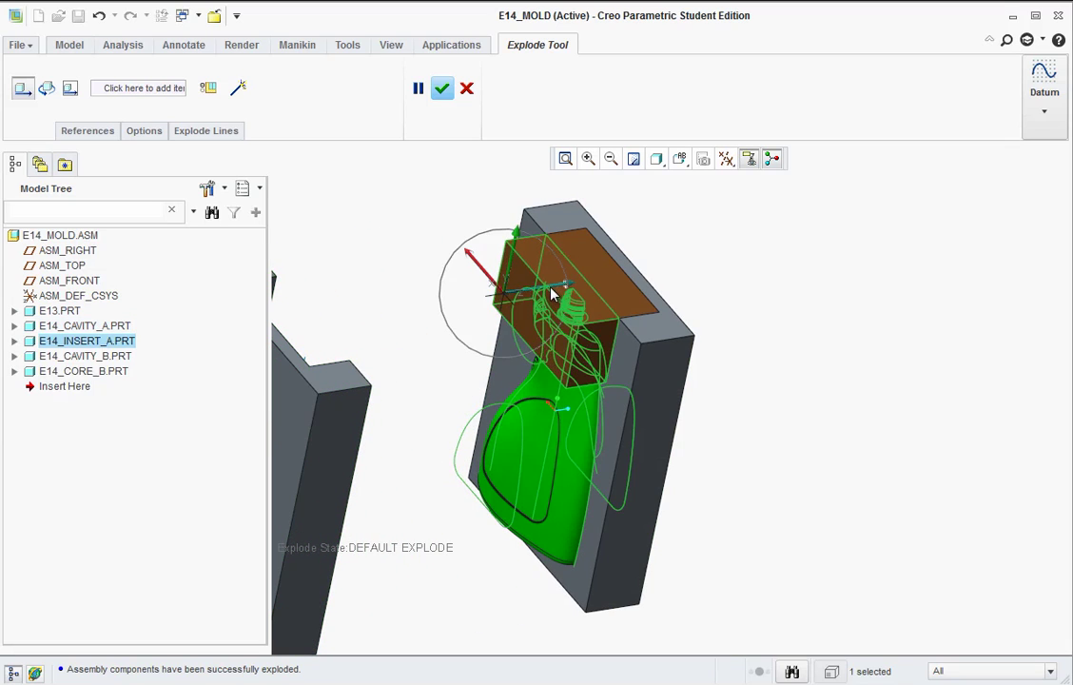
left_click_drag(505, 301, 439, 324)
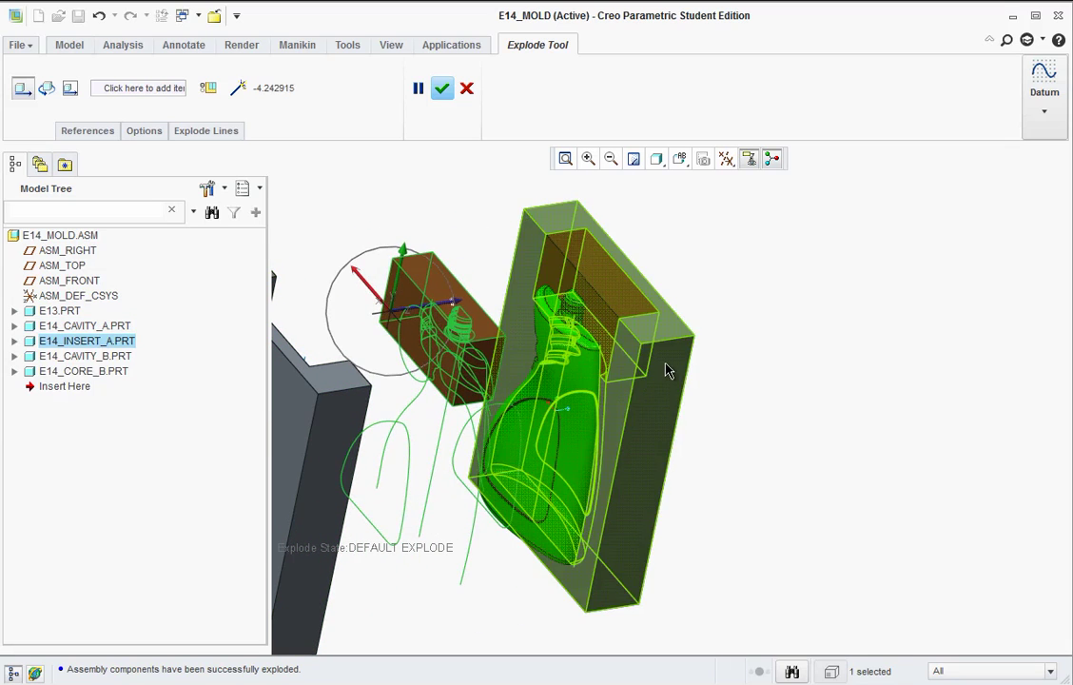
left_click(671, 371)
left_click_drag(708, 376, 1042, 337)
left_click(642, 345)
left_click_drag(656, 332, 826, 326)
middle_click_drag(606, 510, 557, 229)
left_click(442, 88)
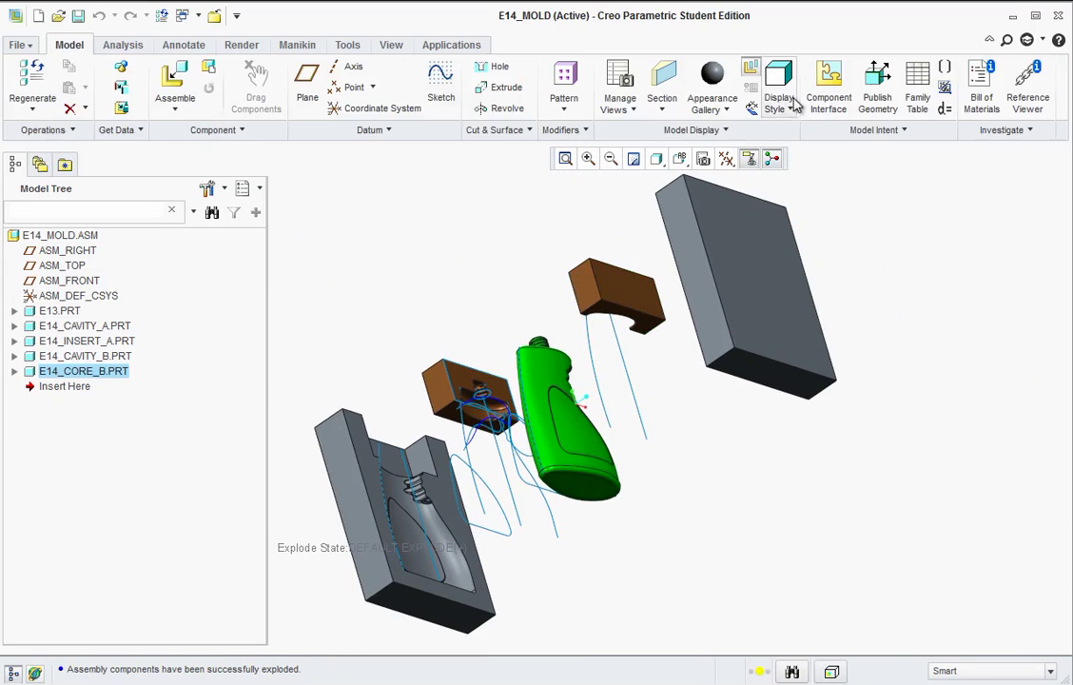
Save the exploded positions by updating the Default Explode state in View Manager
left_click(704, 159)
left_click(1010, 174)
left_click(1006, 218)
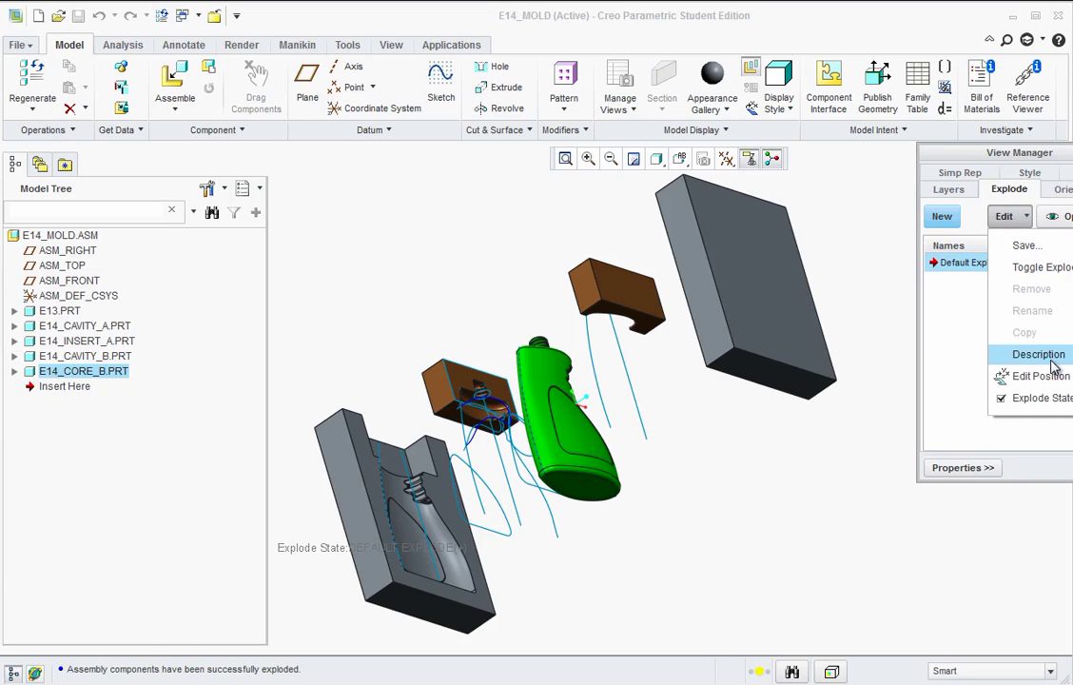
left_click(1026, 246)
left_click(1012, 318)
left_click(972, 273)
Close View Manager and toggle Exploded View off to reassemble the mold
left_click(1037, 467)
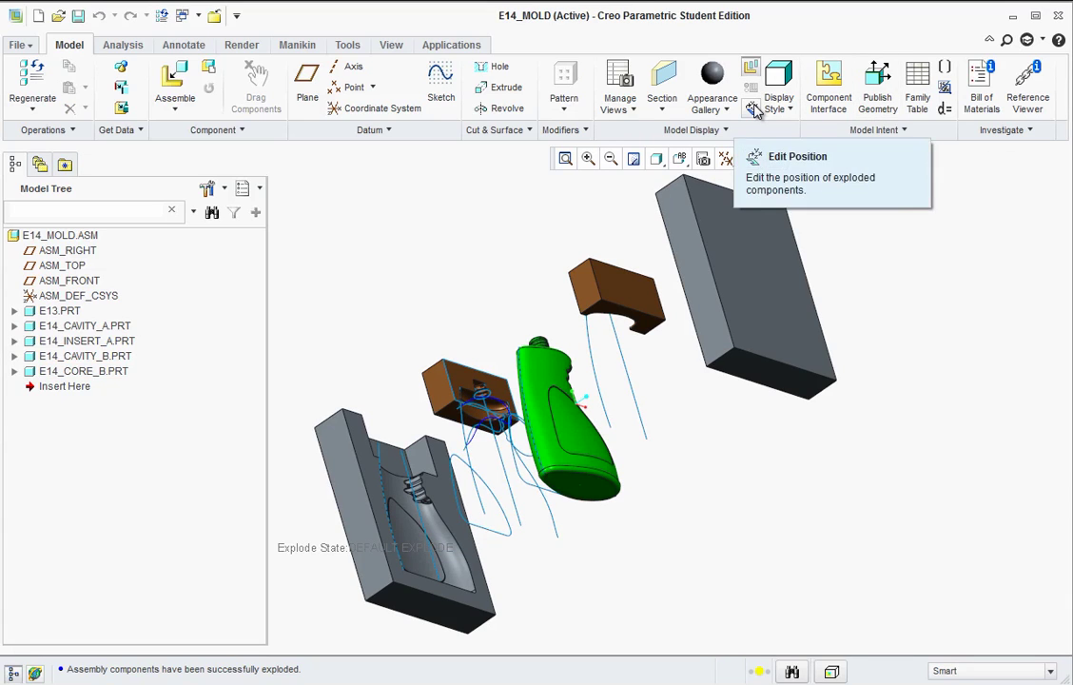
left_click(752, 68)
middle_click_drag(510, 335, 524, 411)
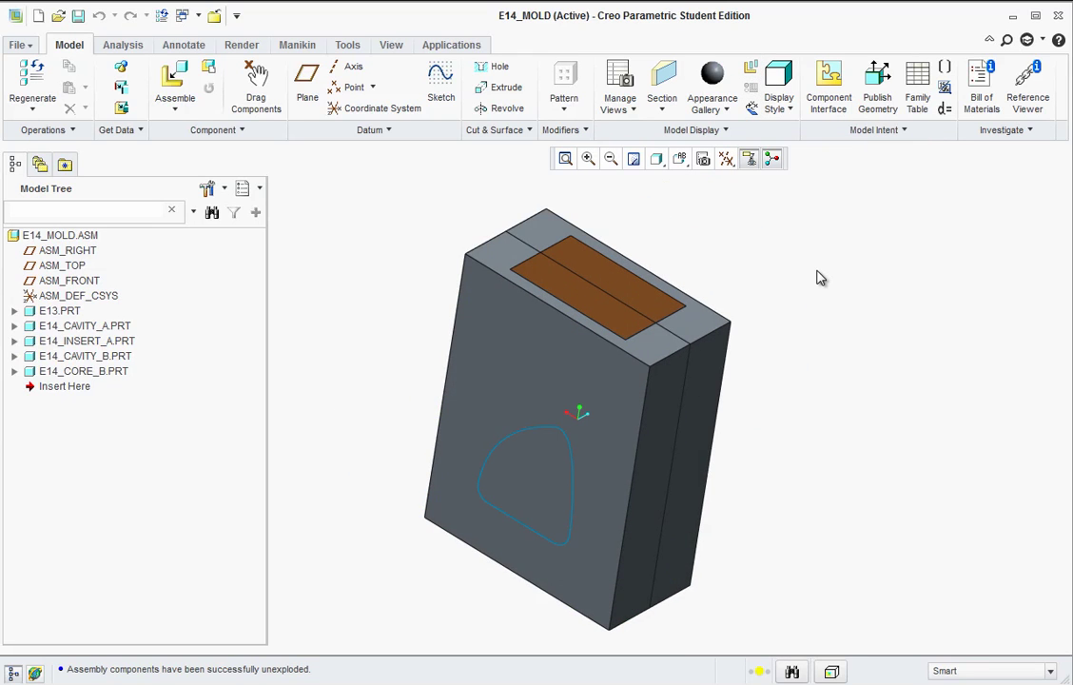